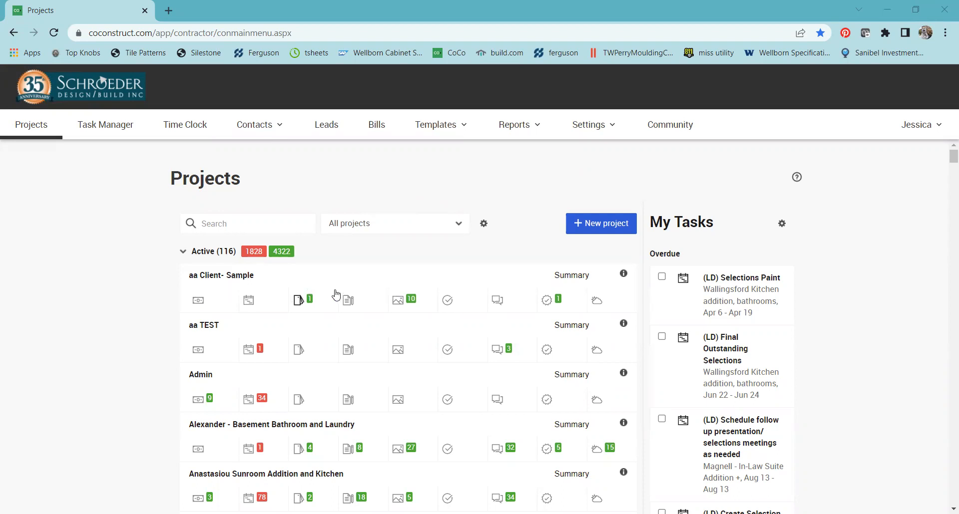
- Open the Specs & Selections page of the aa Client- Sample project
left_click(245, 276)
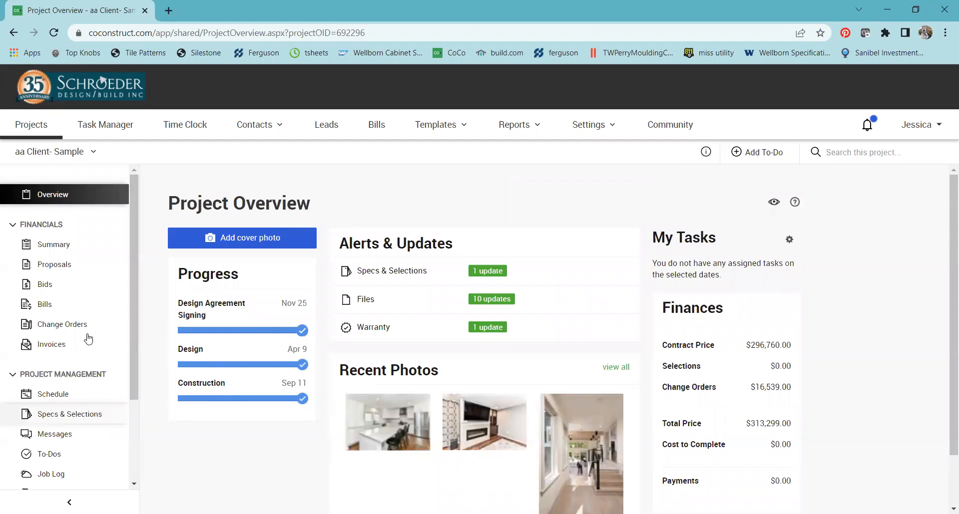
scroll(84, 337, "down", 1)
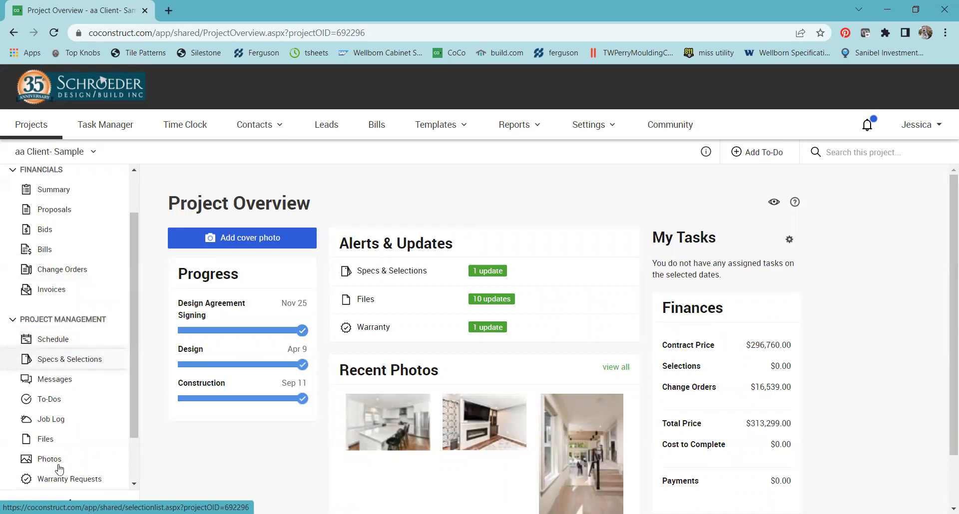
scroll(59, 470, "down", 1)
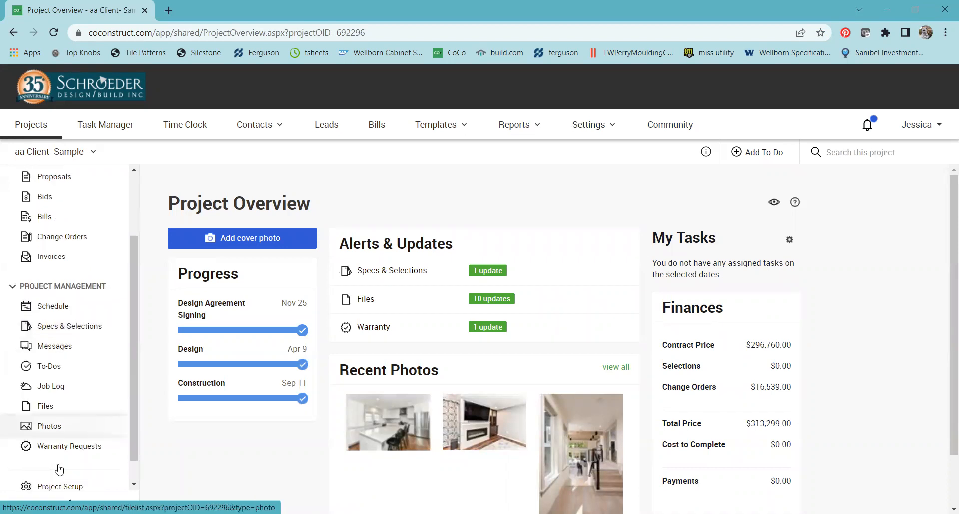
left_click(52, 330)
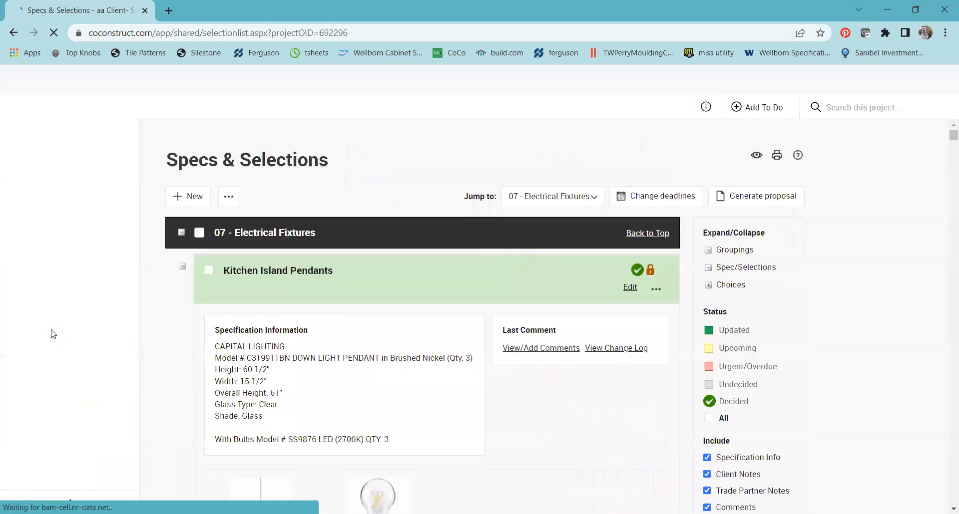
- Collapse the groupings 07 - Electrical Fixtures, Electrical Fixtures, Exterior, Family Room, Hall Bathroom 1 and Kitchen
scroll(284, 390, "down", 15)
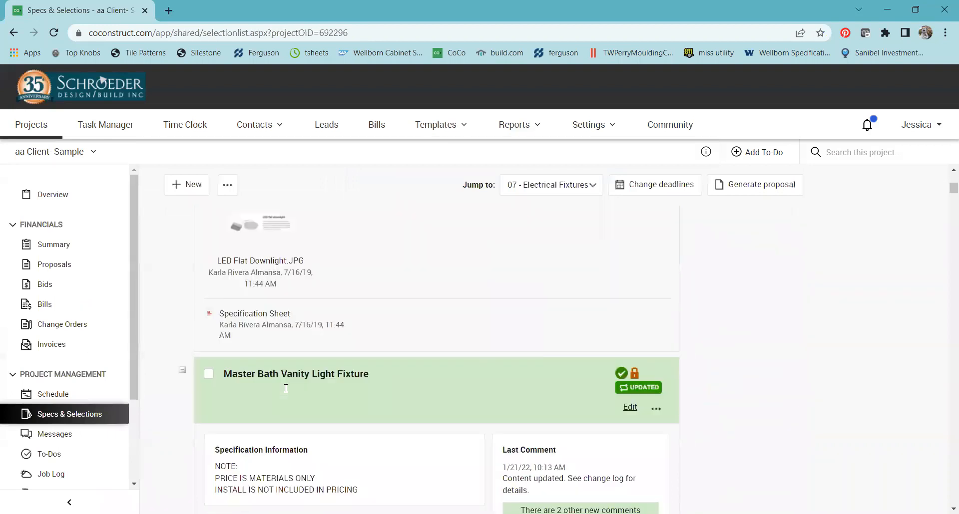
scroll(284, 393, "down", 10)
scroll(284, 392, "up", 15)
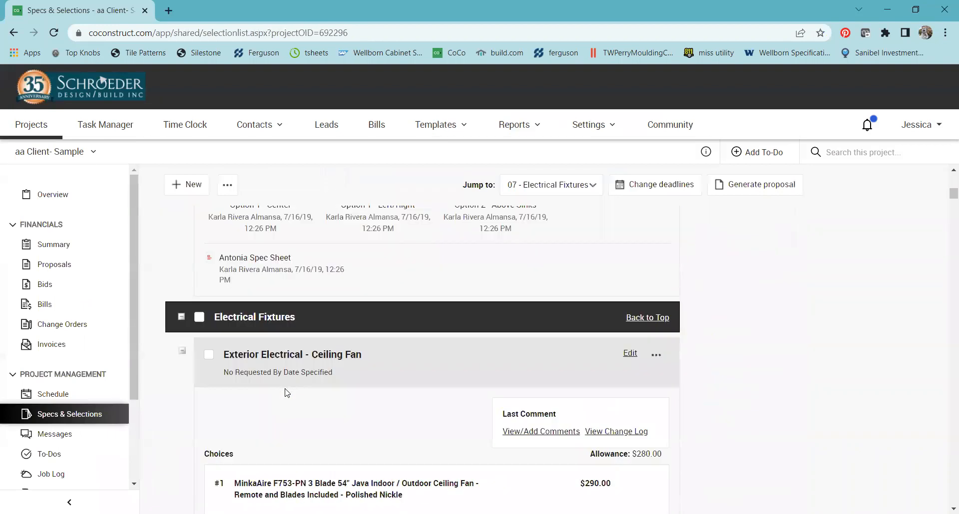
scroll(286, 393, "up", 5)
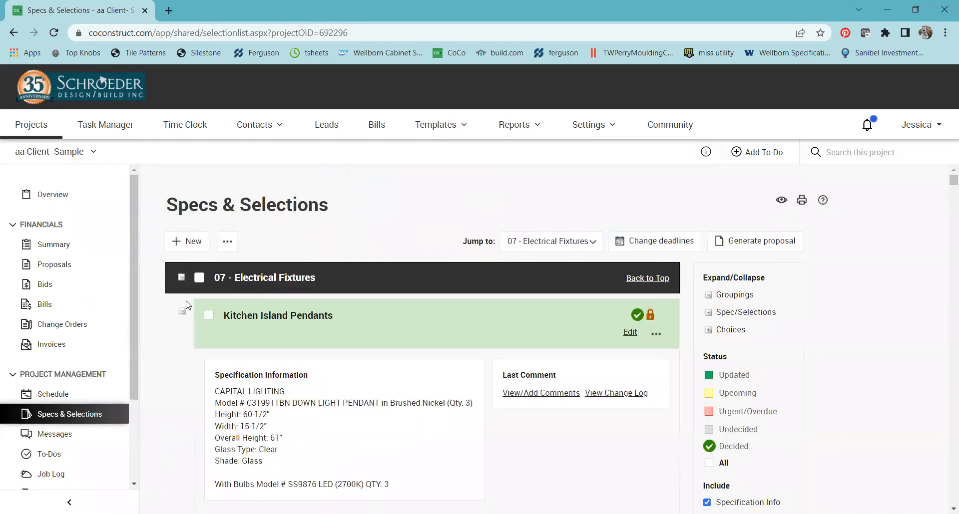
left_click(181, 278)
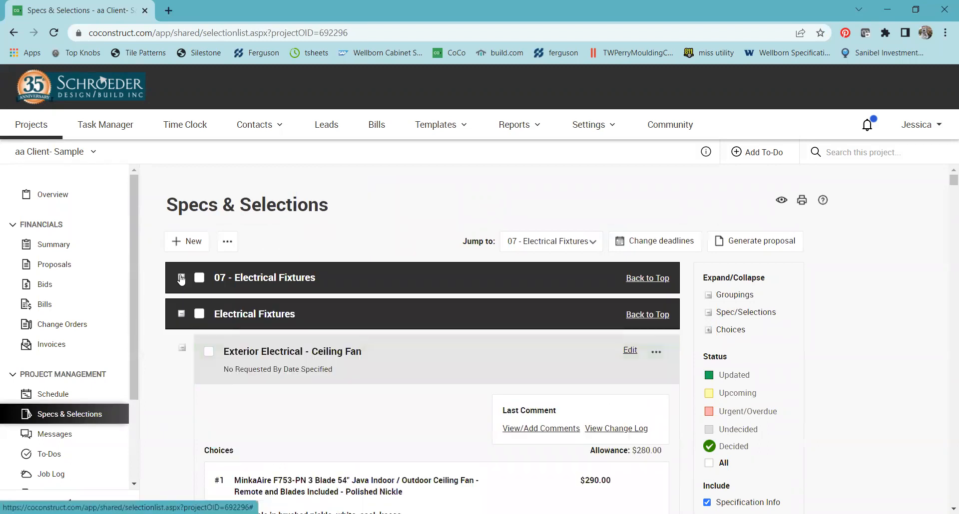
left_click(182, 314)
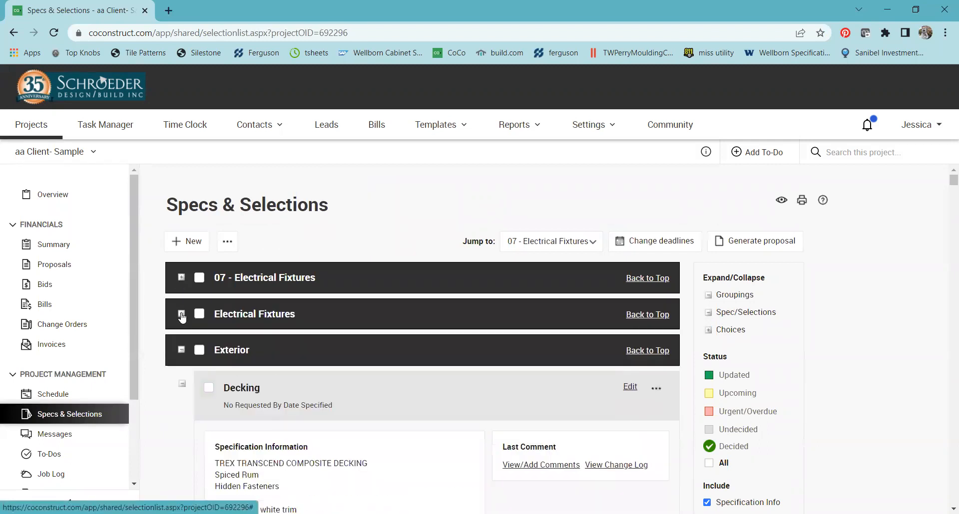
left_click(181, 350)
left_click(182, 388)
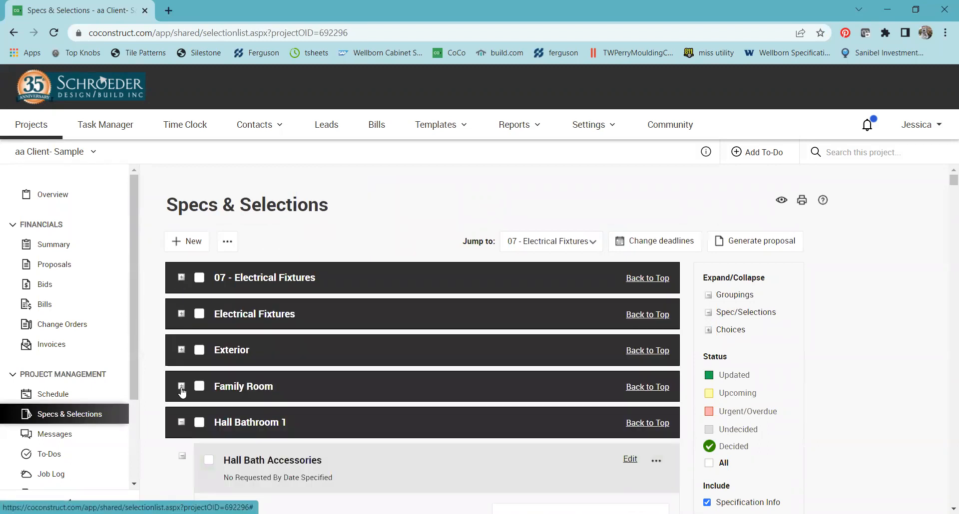
left_click(181, 422)
left_click(182, 459)
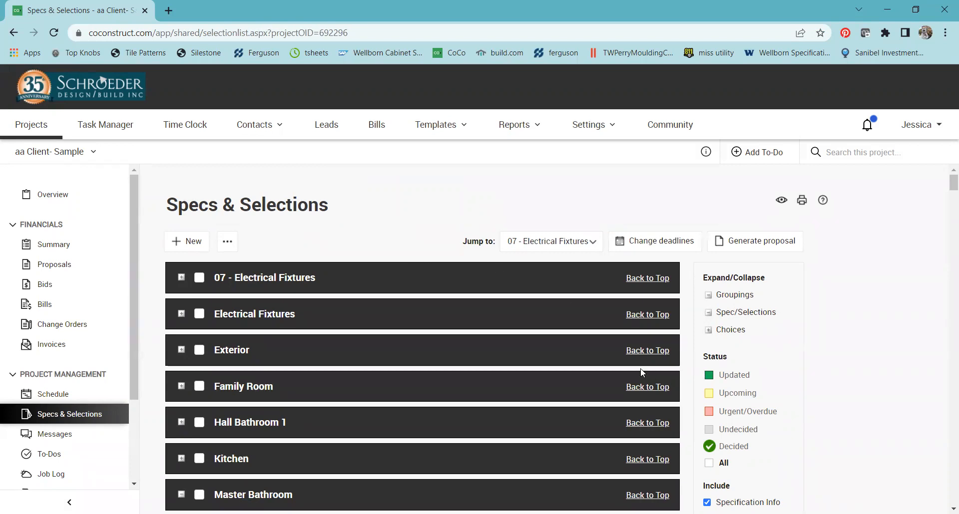
- Start a copy from a spec/selection template and choose Specs&Selections 2022 as the source template
left_click(191, 242)
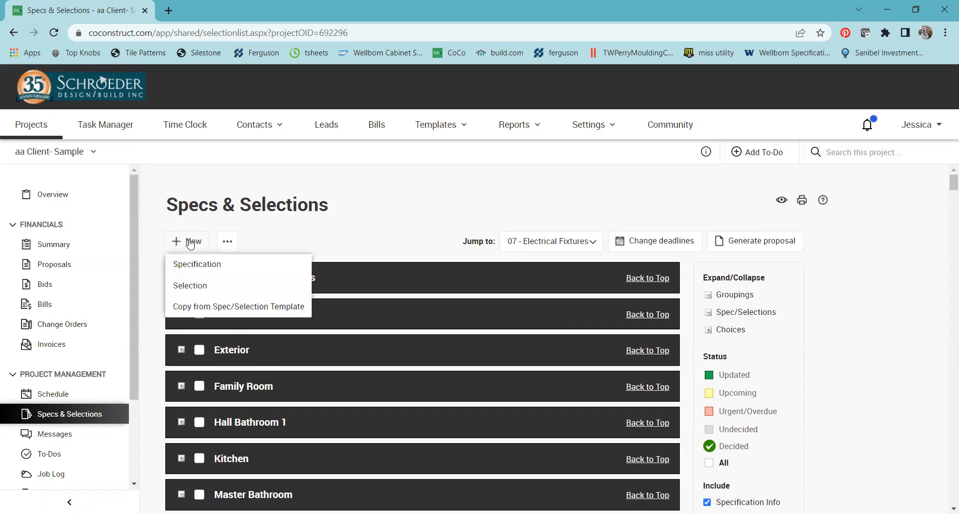
left_click(228, 310)
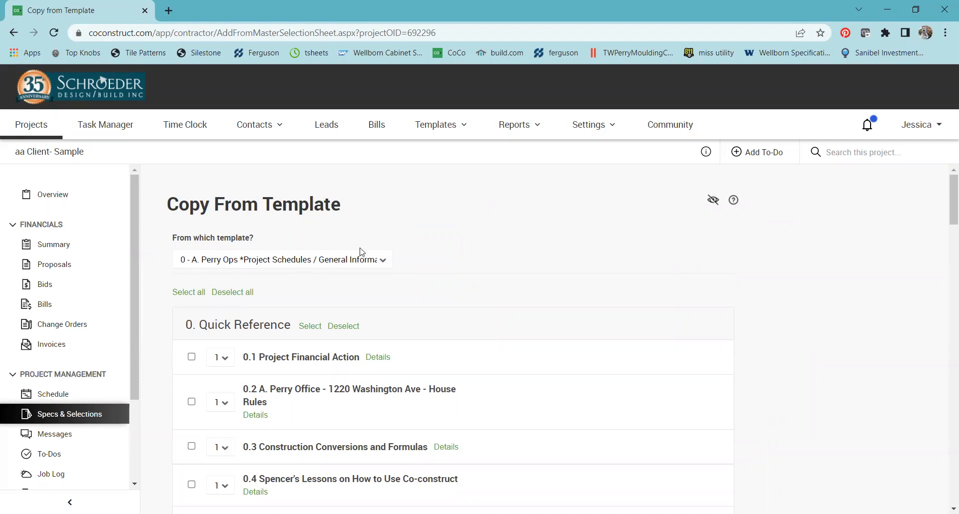
left_click(382, 260)
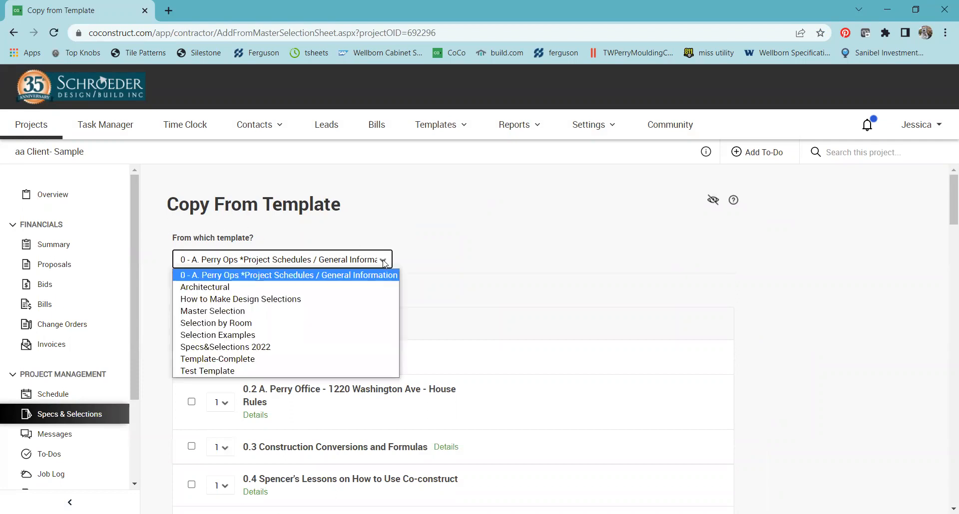
left_click(244, 348)
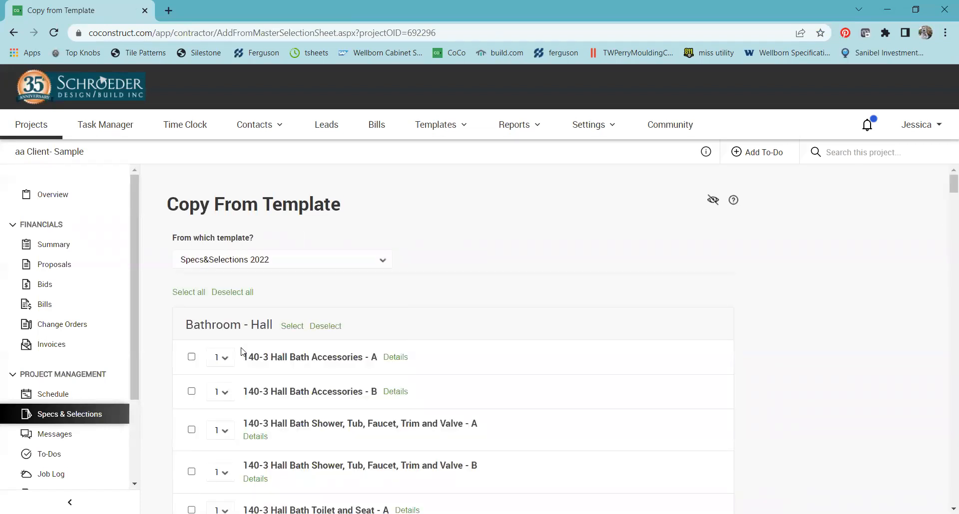
- Show the details of 140-3 Hall Bath Accessories - B and - A in the Bathroom - Hall group
scroll(293, 443, "down", 3)
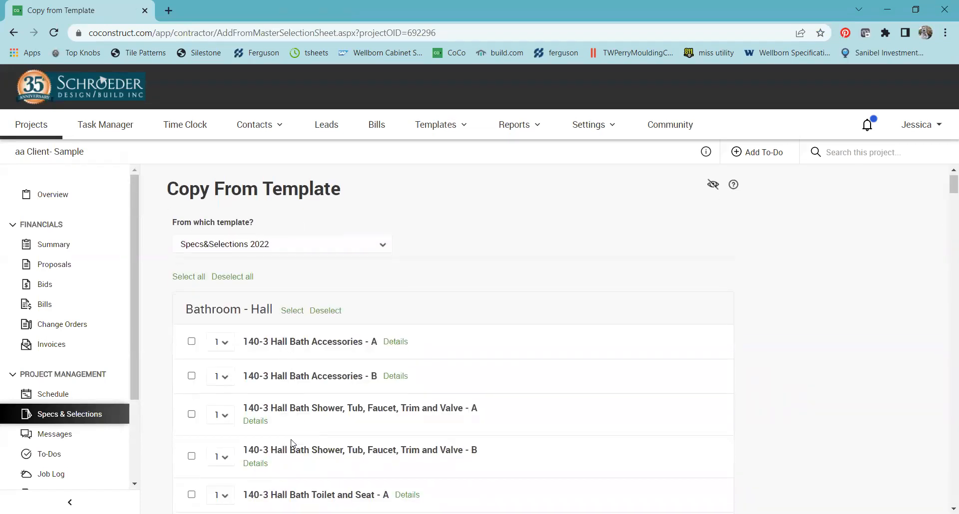
scroll(292, 441, "down", 3)
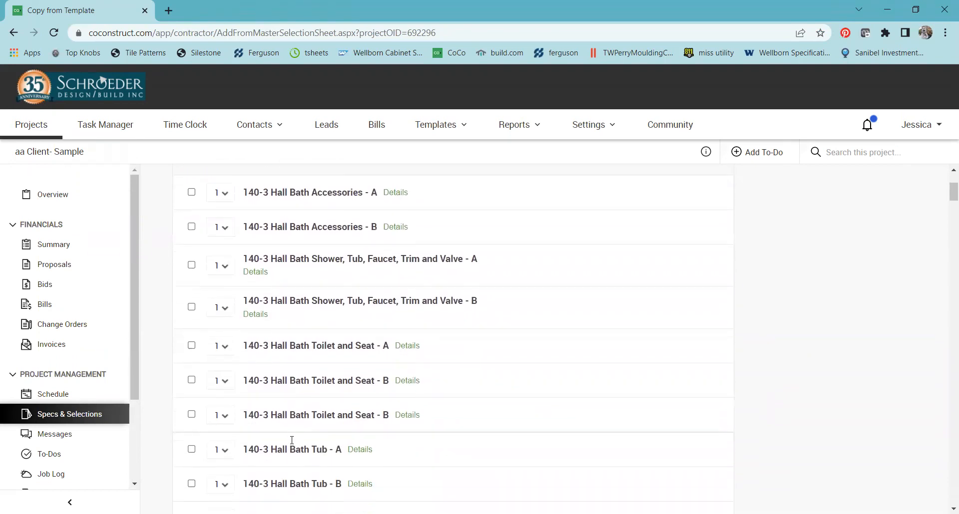
scroll(294, 444, "up", 5)
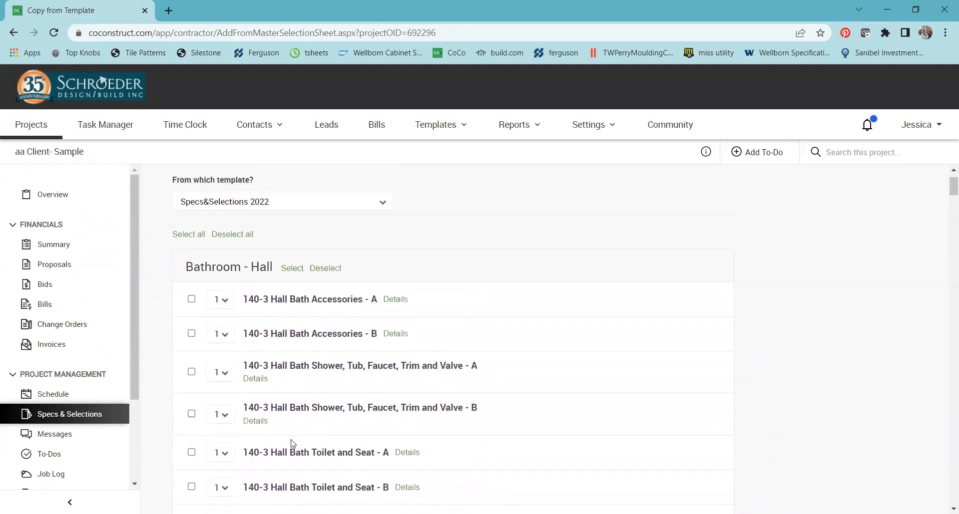
left_click(395, 334)
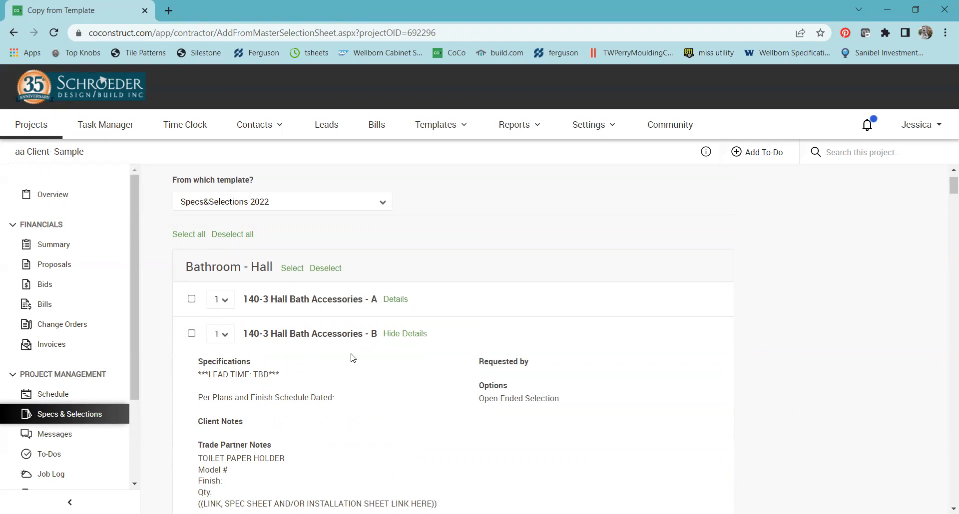
left_click(398, 300)
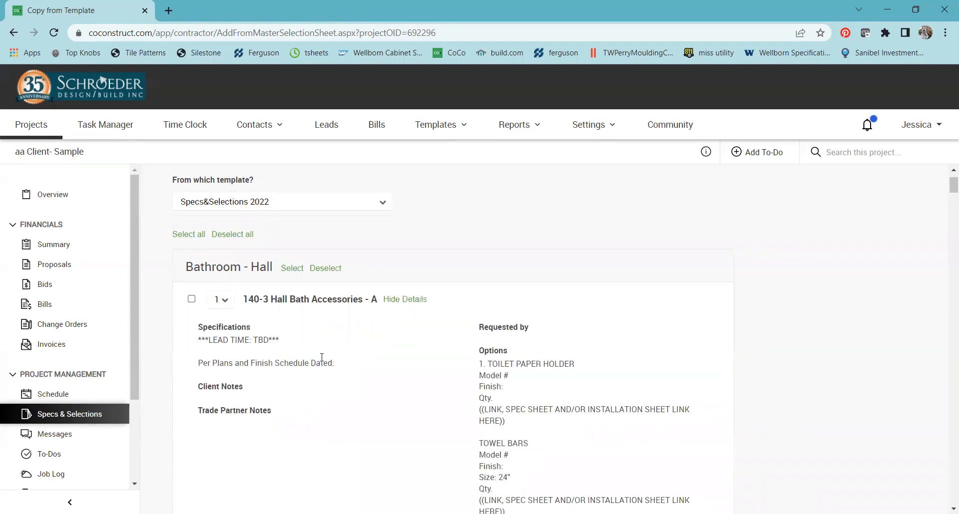
- Examine the specifications and listed options of 140-3 Hall Bath Accessories - A
scroll(322, 358, "down", 2)
scroll(322, 358, "down", 5)
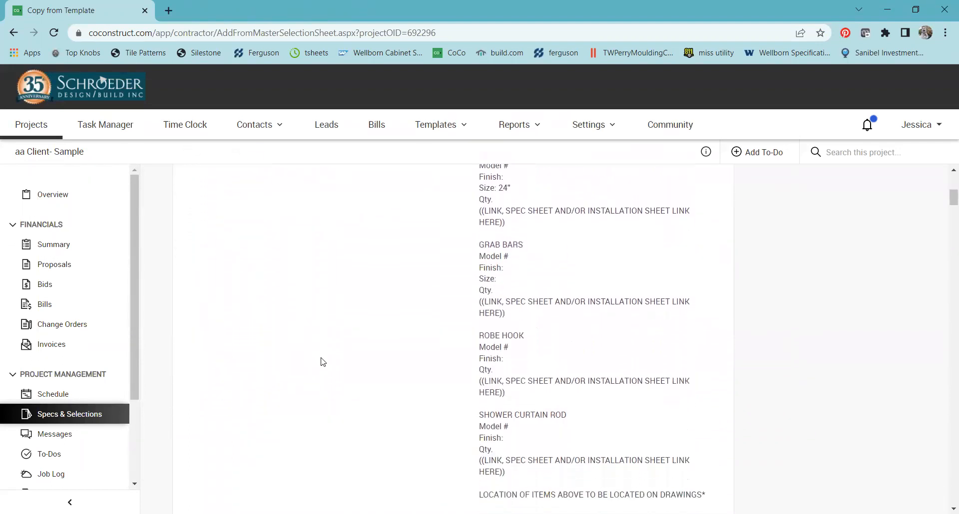
scroll(322, 358, "down", 3)
scroll(321, 357, "up", 4)
scroll(323, 362, "up", 4)
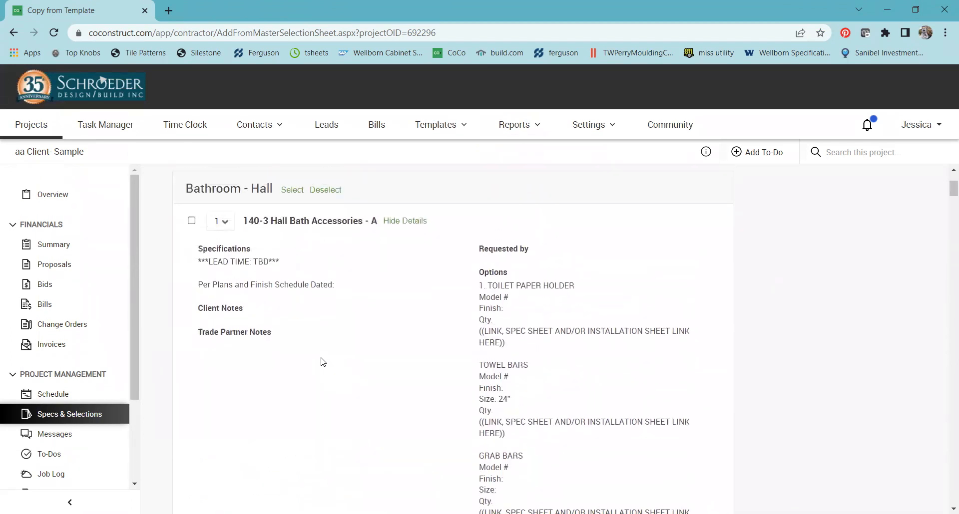
scroll(323, 362, "down", 9)
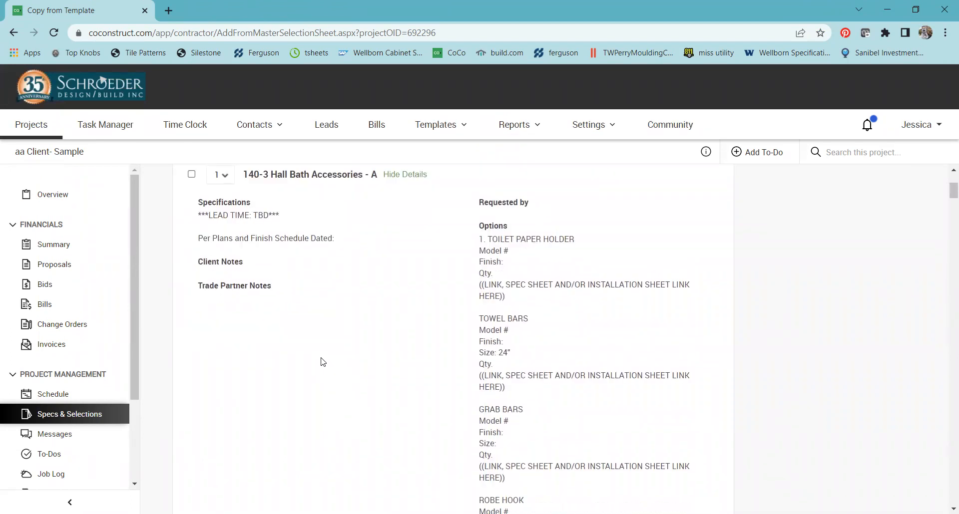
scroll(323, 361, "up", 5)
scroll(322, 362, "up", 3)
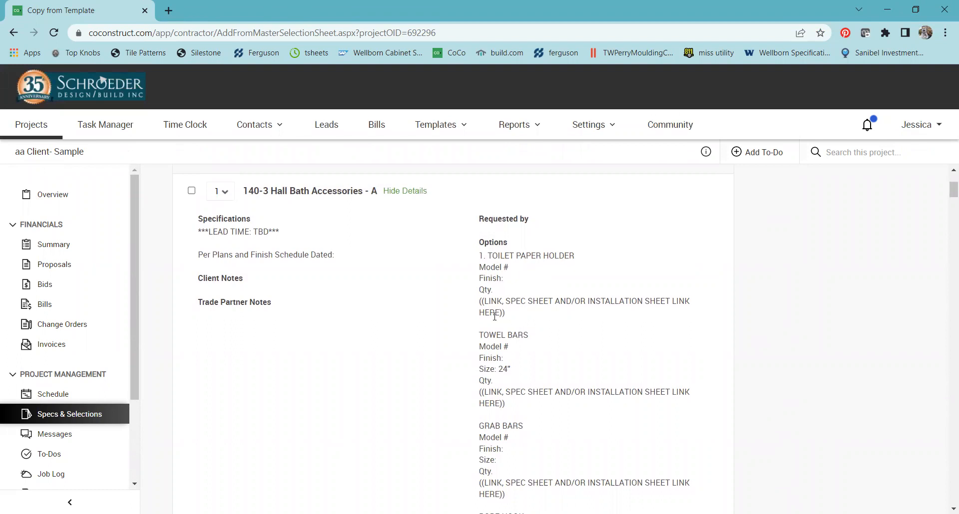
scroll(495, 315, "down", 1)
scroll(494, 316, "up", 2)
scroll(494, 316, "down", 6)
- Review the open-ended selection and trade partner notes of 140-3 Hall Bath Accessories - B
scroll(495, 316, "down", 4)
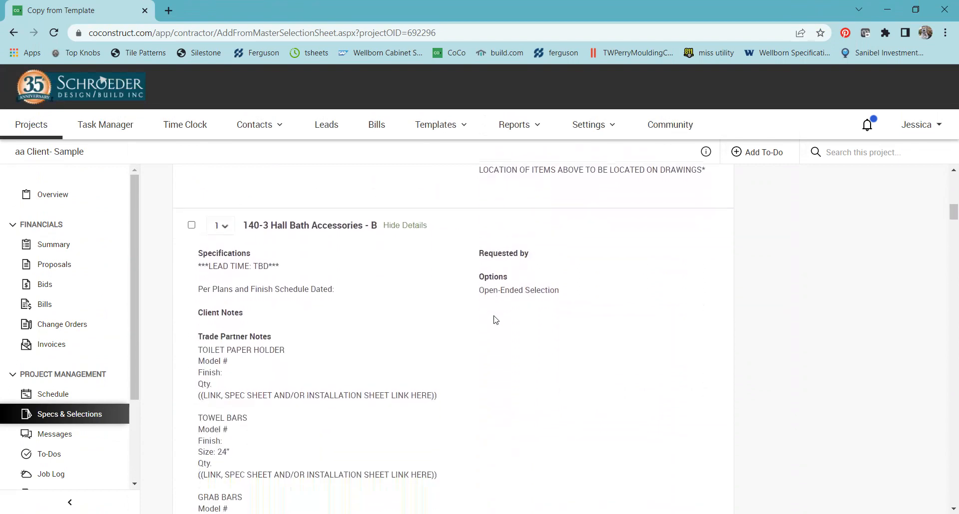
scroll(495, 319, "down", 1)
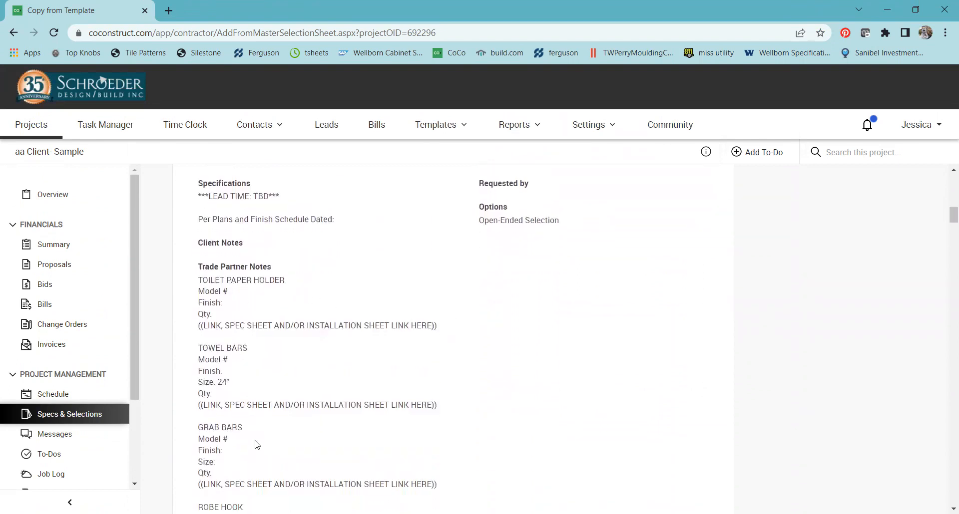
scroll(255, 442, "down", 5)
scroll(256, 449, "up", 4)
scroll(256, 449, "down", 5)
- Select 140-3 Hall Bath Accessories - A and - B from the template and copy both items to the project
scroll(256, 449, "up", 10)
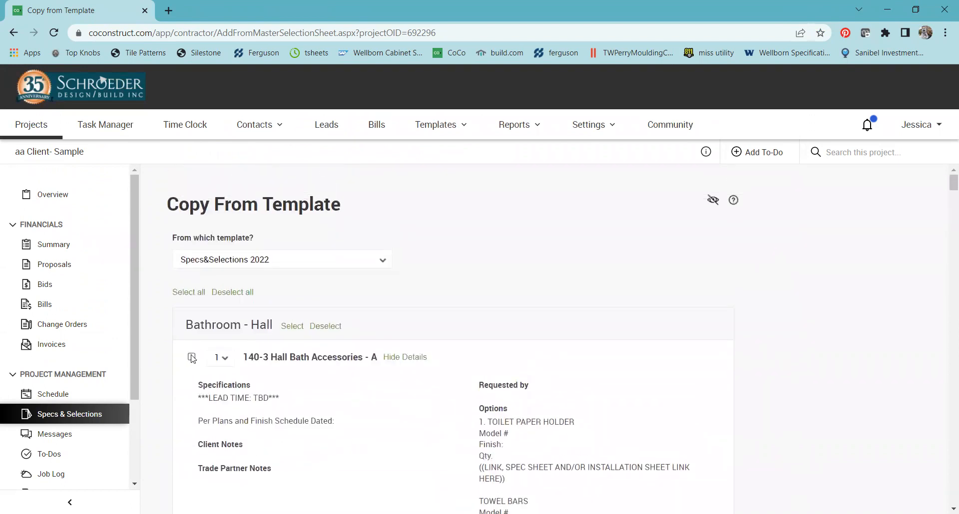
left_click(192, 358)
scroll(194, 358, "down", 10)
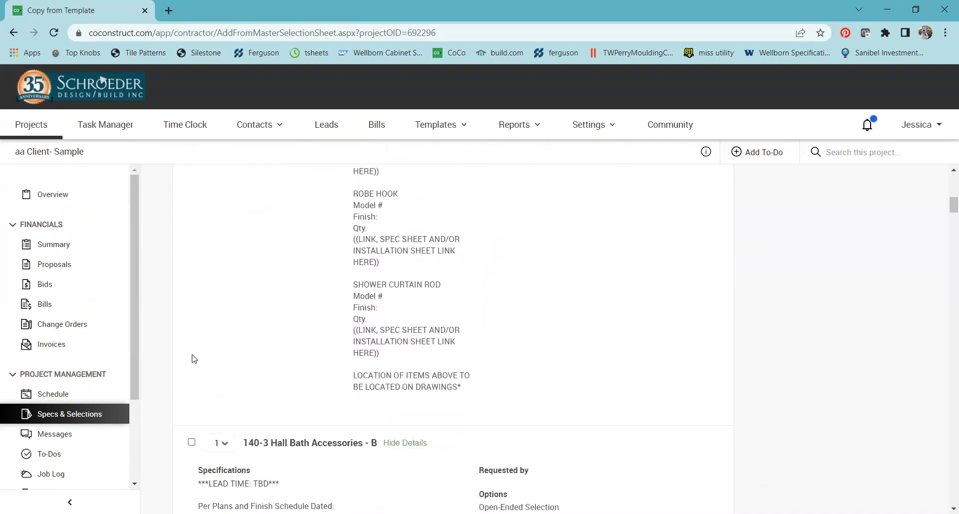
left_click(191, 382)
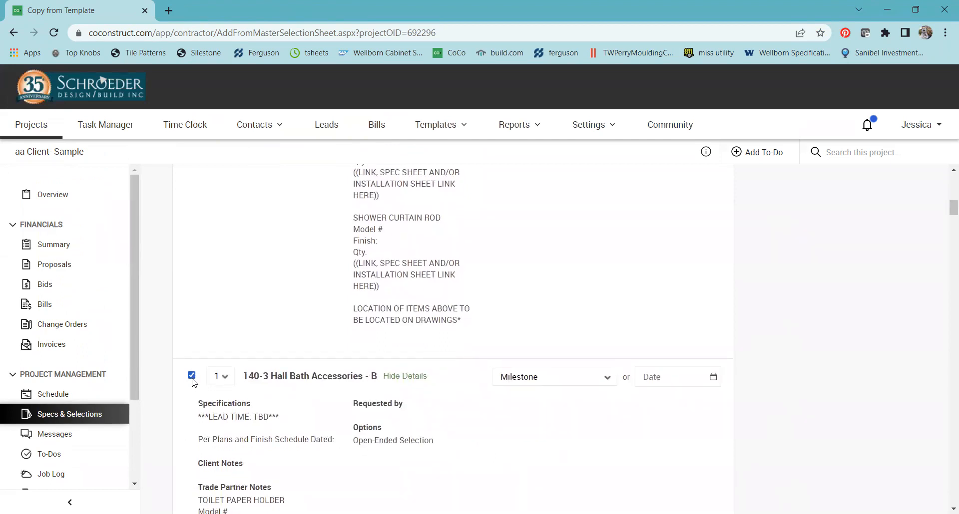
scroll(219, 337, "up", 10)
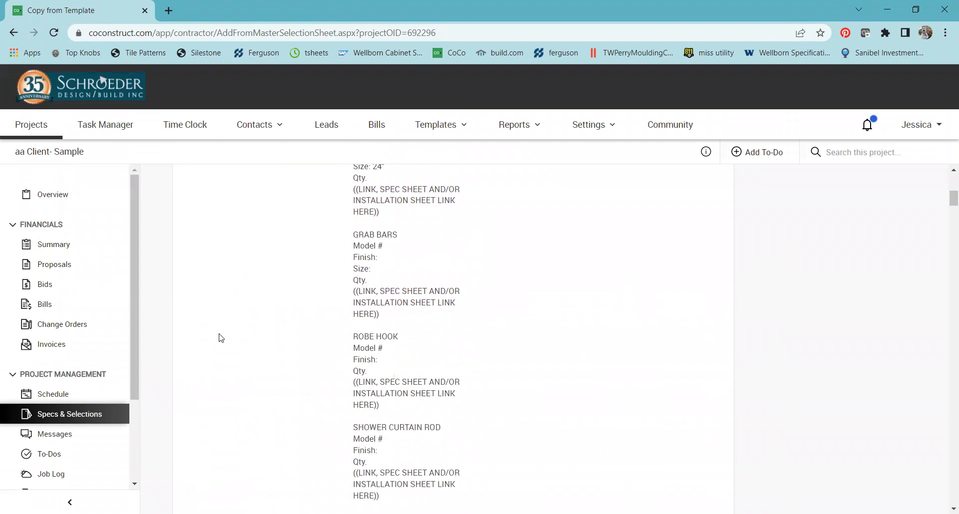
scroll(221, 338, "up", 4)
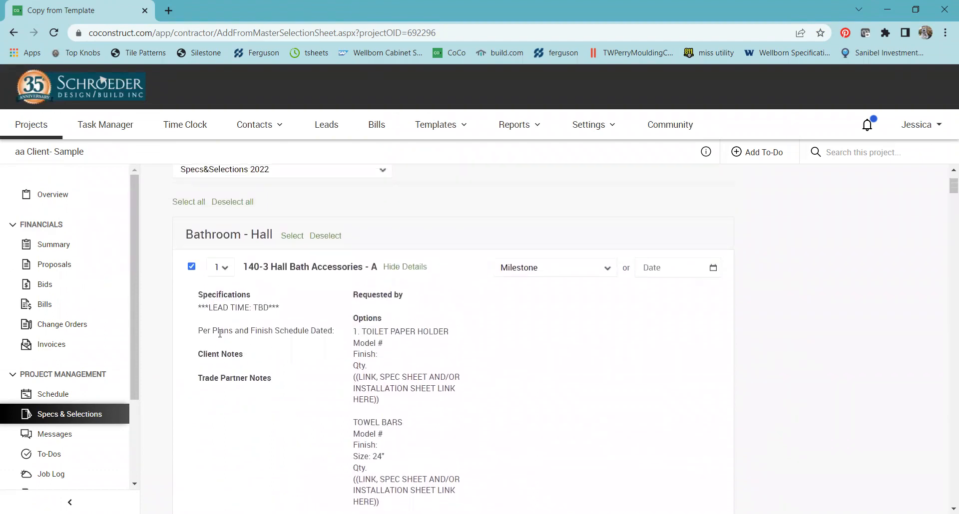
scroll(219, 333, "down", 20)
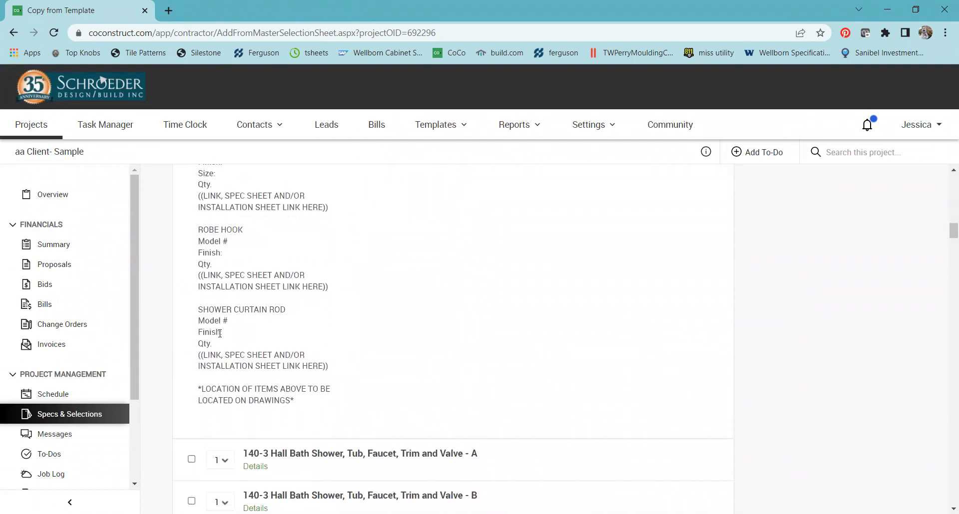
scroll(220, 337, "down", 20)
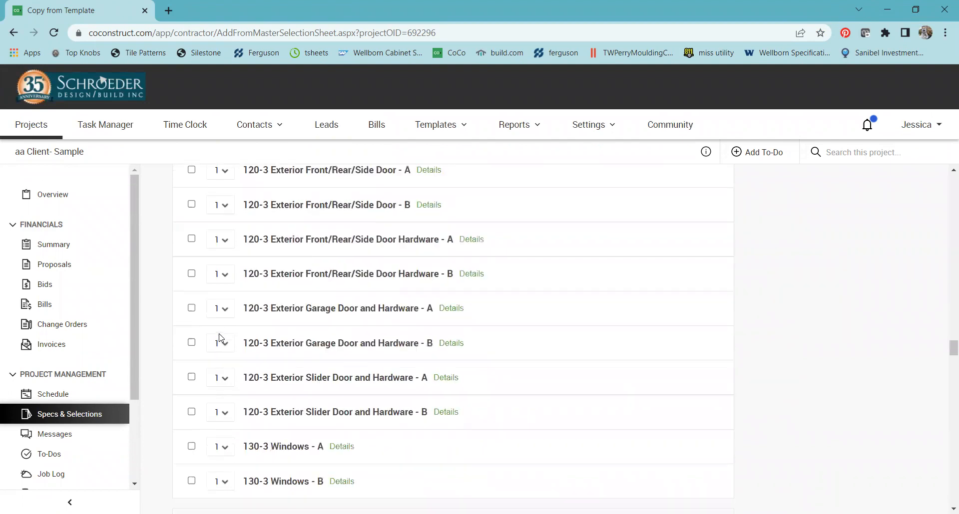
scroll(220, 338, "down", 20)
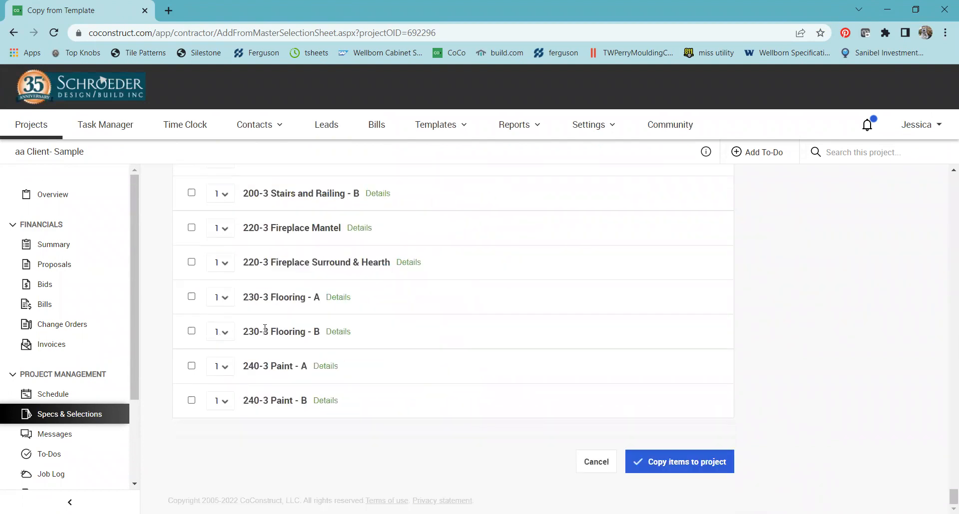
left_click(666, 463)
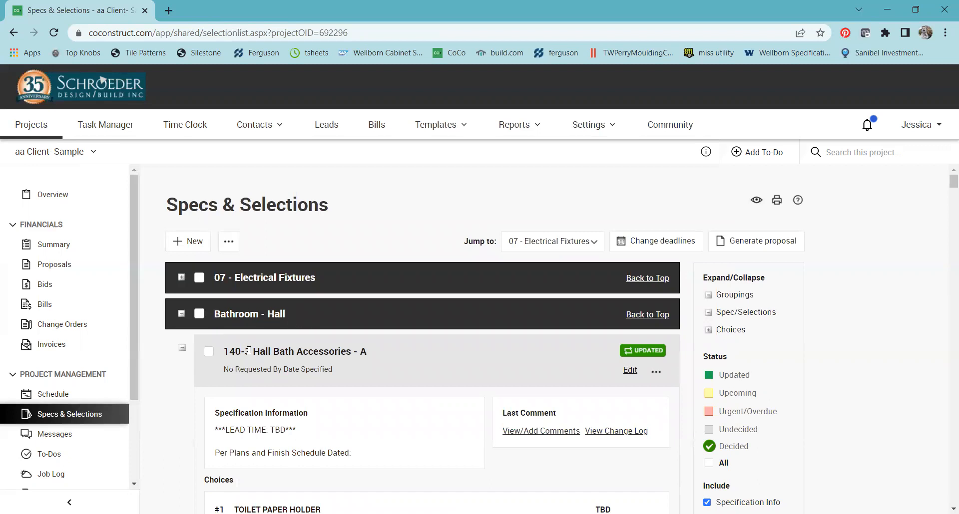
- Collapse 140-3 Hall Bath Accessories - A and - B in the Bathroom - Hall group, and expand both items again
scroll(247, 349, "down", 2)
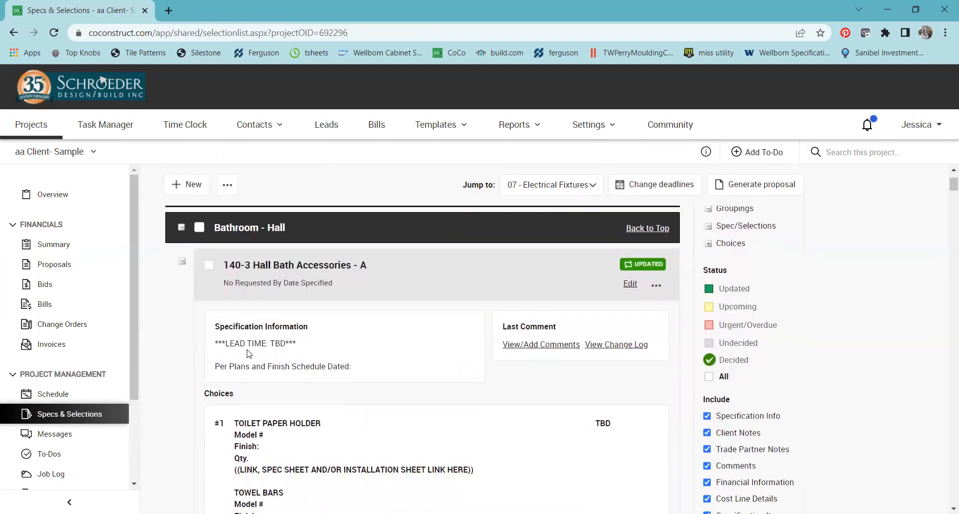
left_click(182, 264)
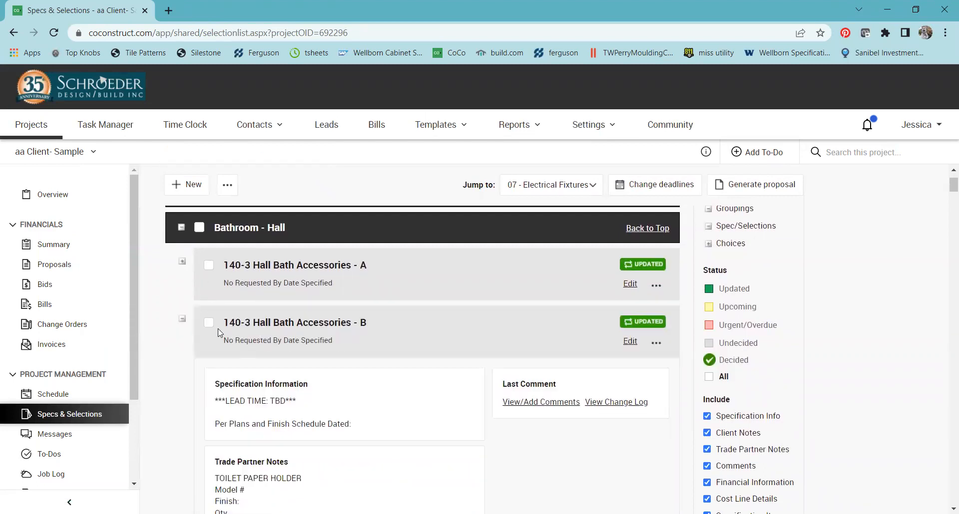
left_click(183, 321)
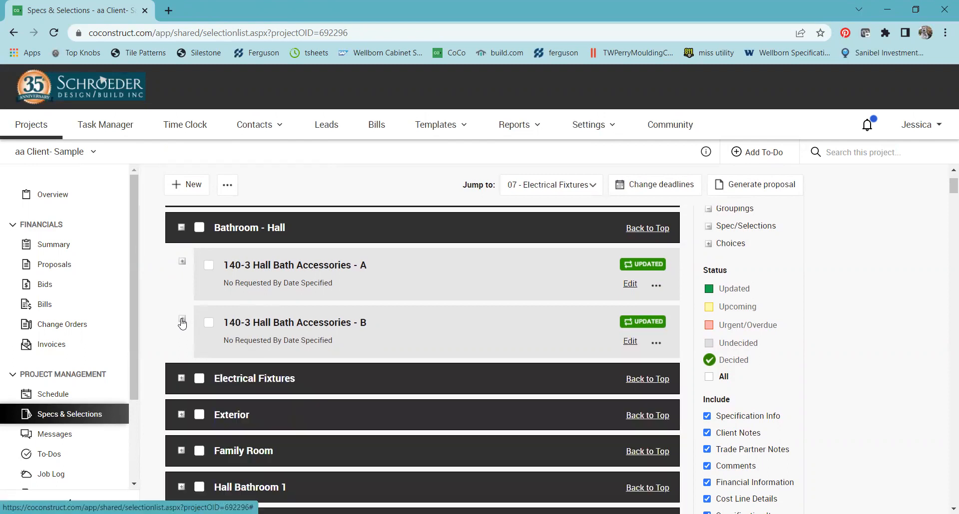
left_click(182, 322)
left_click(183, 264)
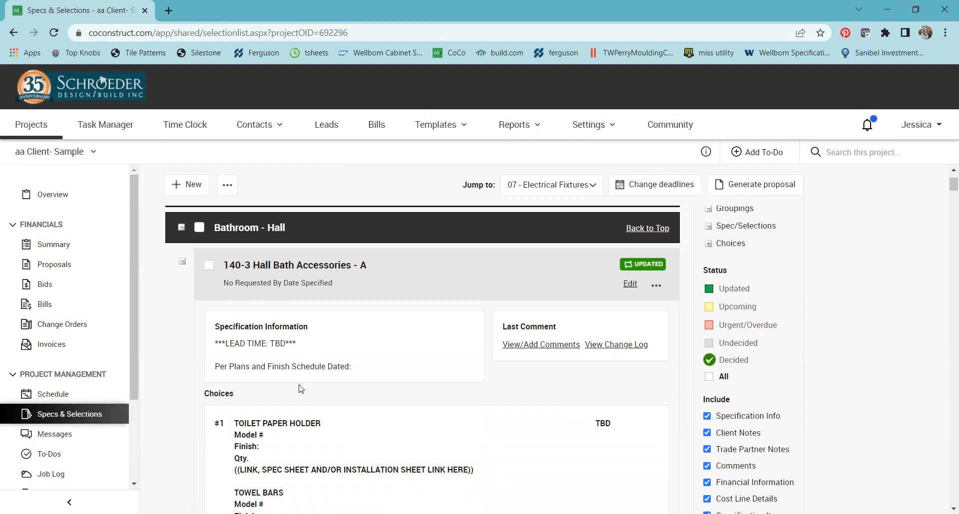
- Review the copied specification and choices of 140-3 Hall Bath Accessories - A, from toilet paper holder to shower curtain rod
scroll(300, 387, "down", 2)
scroll(301, 389, "down", 3)
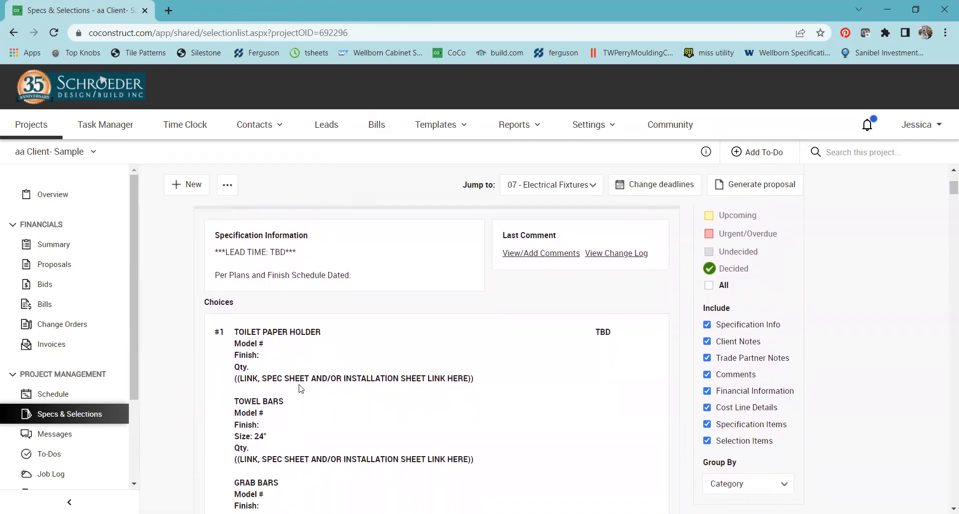
scroll(300, 389, "down", 4)
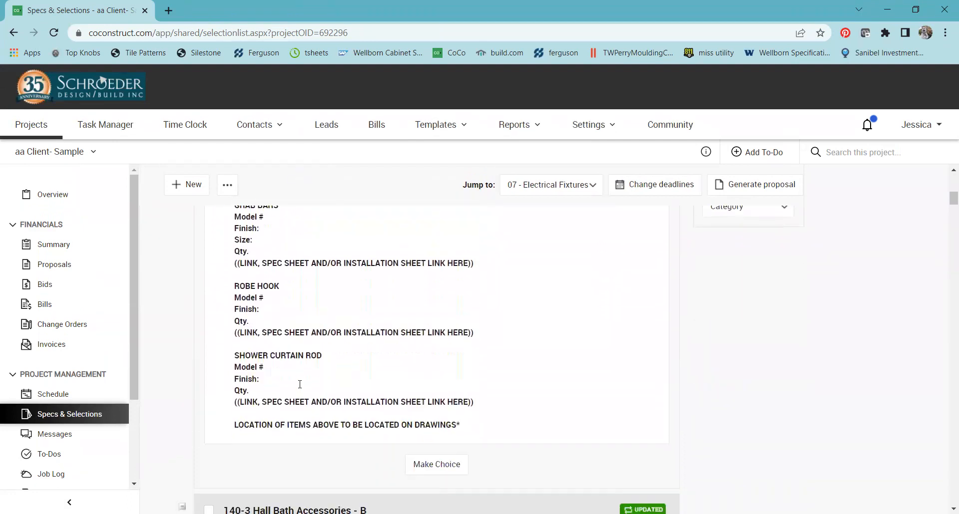
scroll(300, 384, "up", 5)
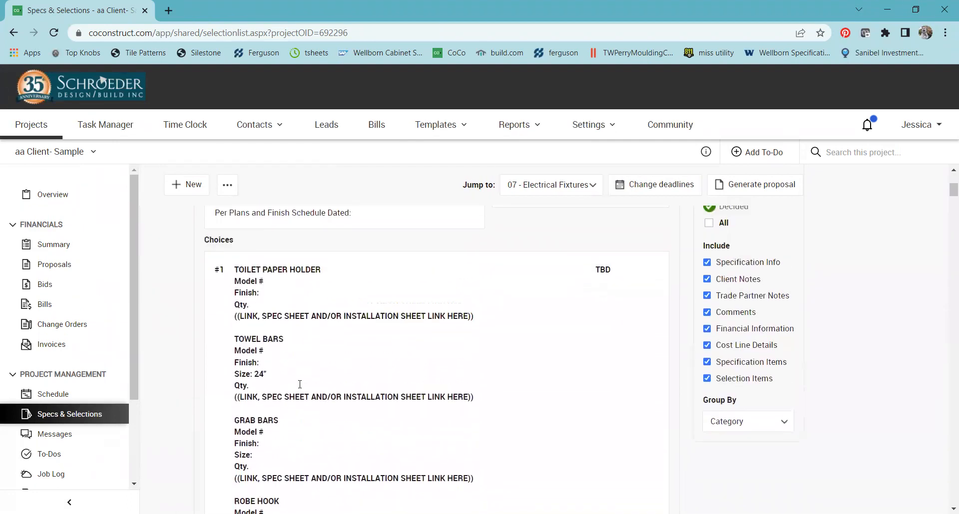
scroll(301, 389, "down", 5)
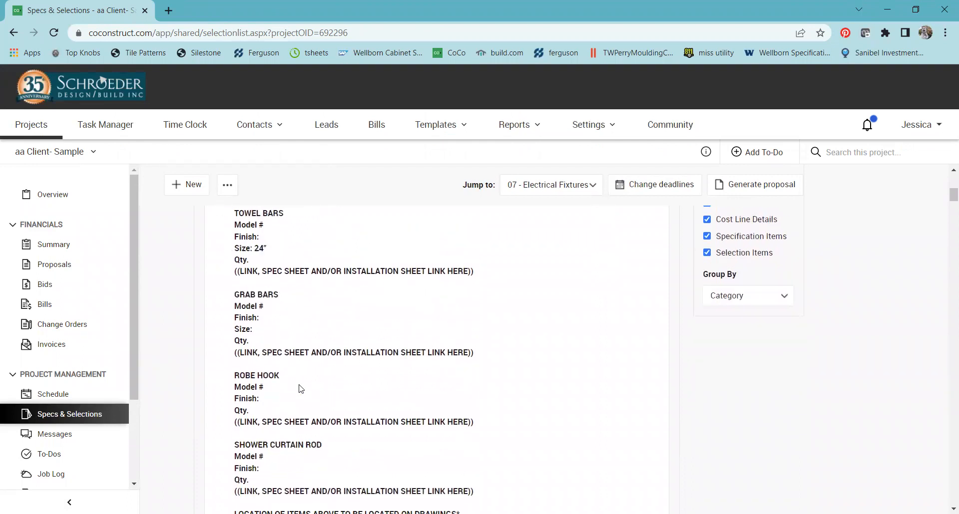
scroll(260, 442, "down", 3)
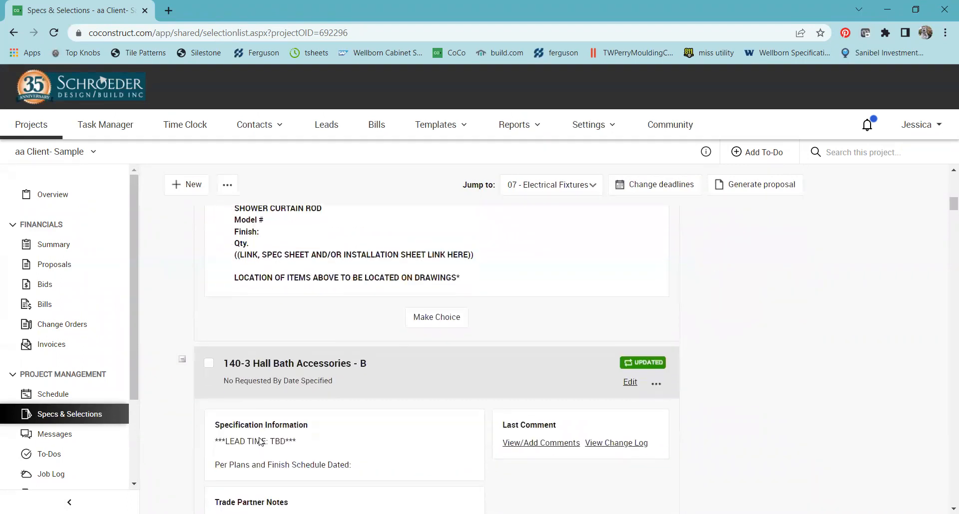
- Review the specification information, trade partner notes and choice of the copied 140-3 Hall Bath Accessories - B
scroll(259, 442, "down", 3)
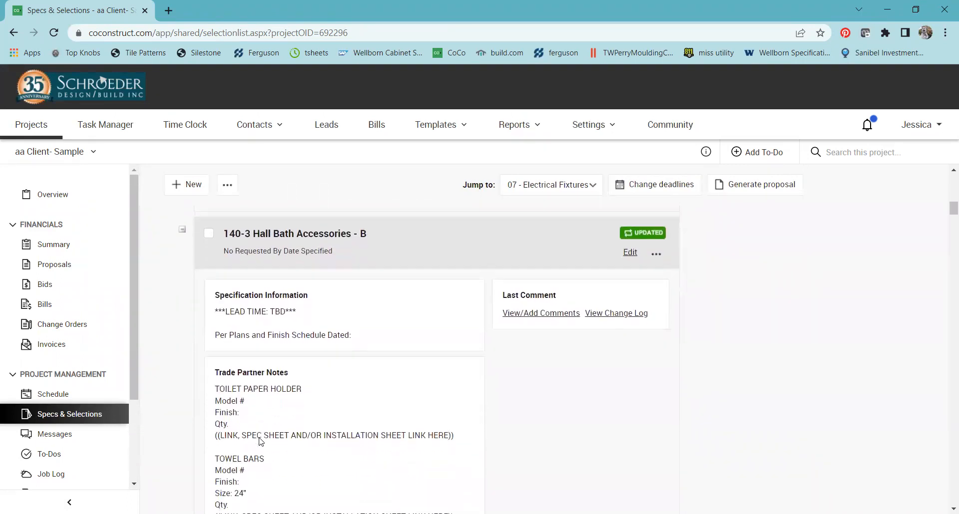
scroll(260, 442, "down", 3)
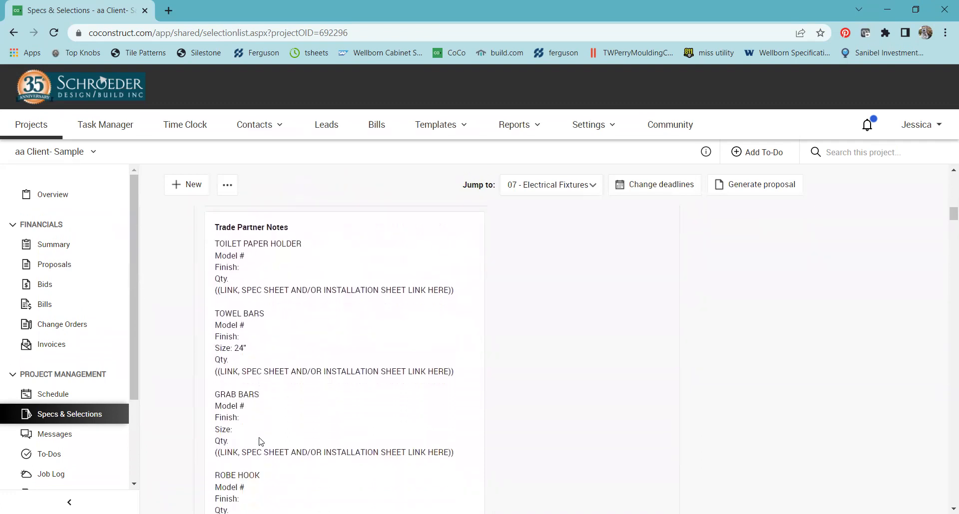
scroll(259, 441, "down", 3)
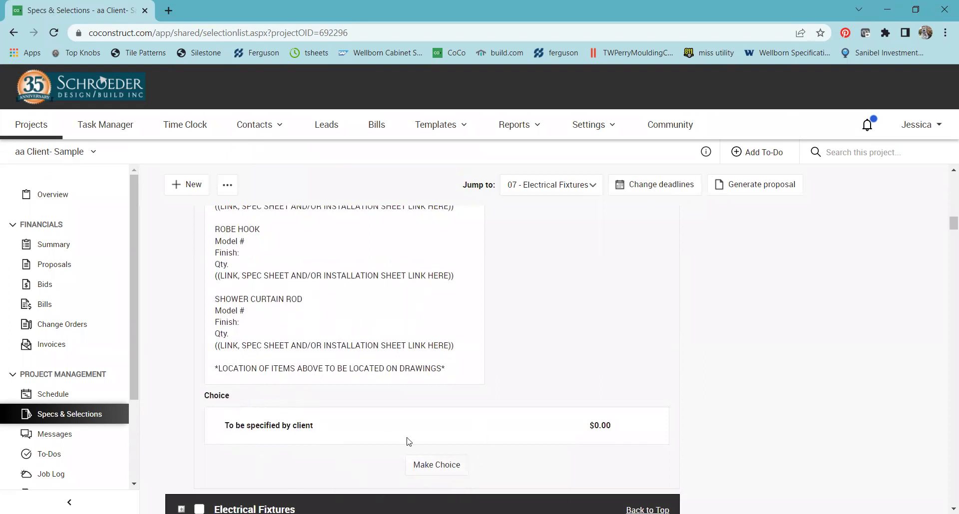
- Switch the project's Specs & Selections to the client-side preview
scroll(327, 430, "up", 20)
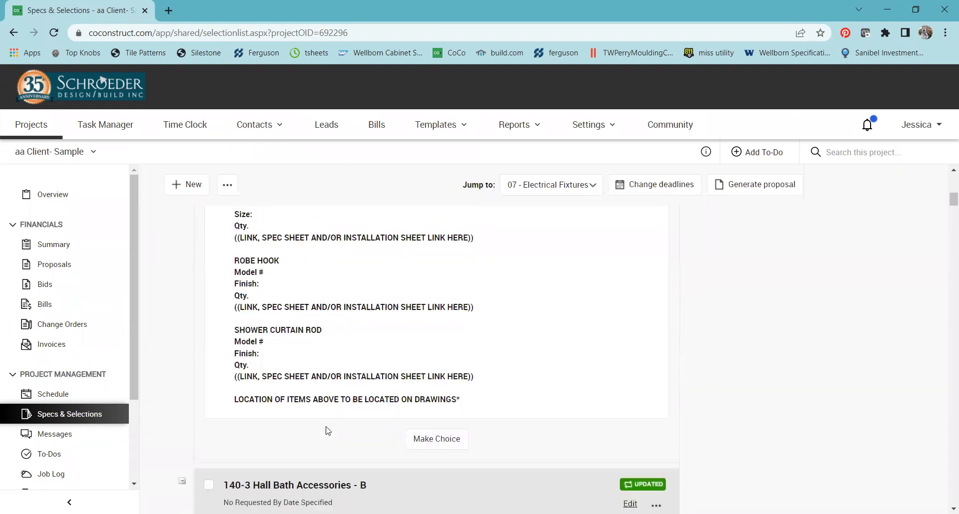
scroll(328, 430, "up", 3)
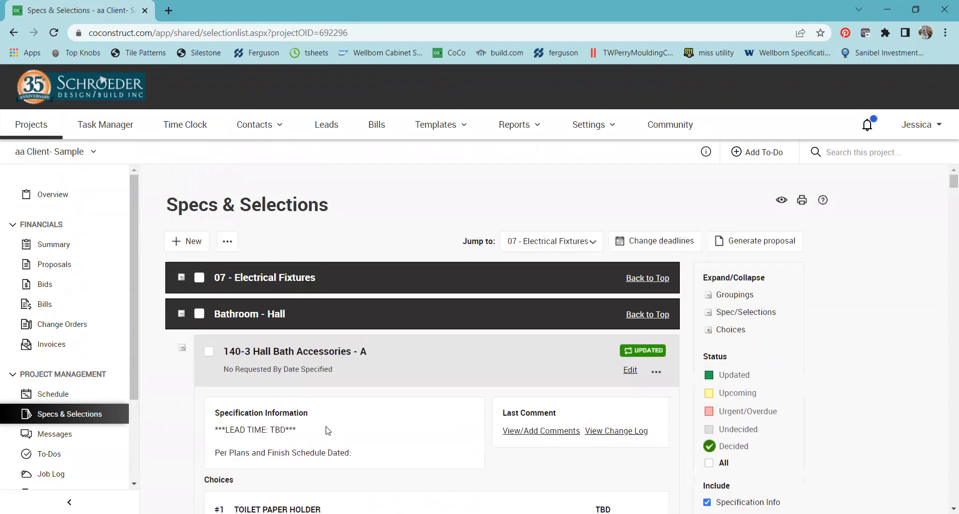
left_click(781, 201)
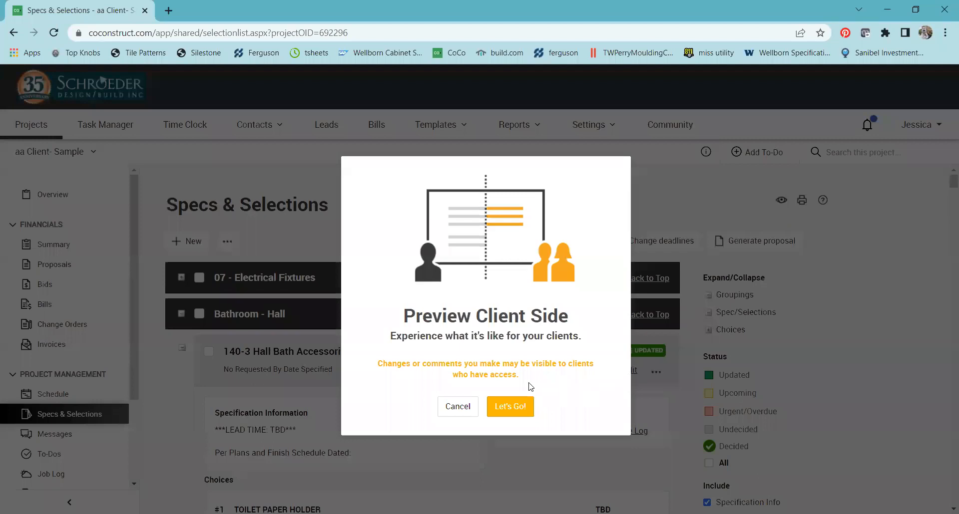
left_click(508, 410)
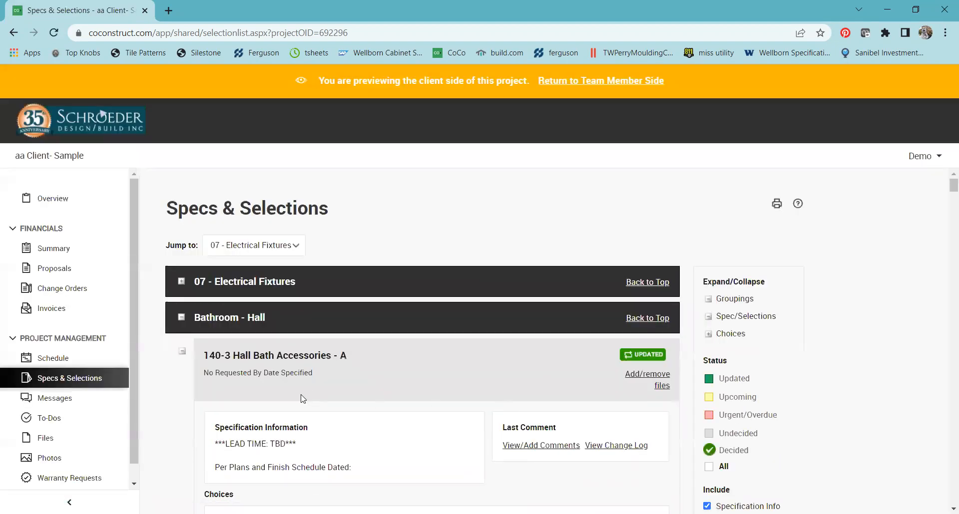
- Examine how the specification and choices of 140-3 Hall Bath Accessories - A are presented to the client
scroll(302, 398, "down", 4)
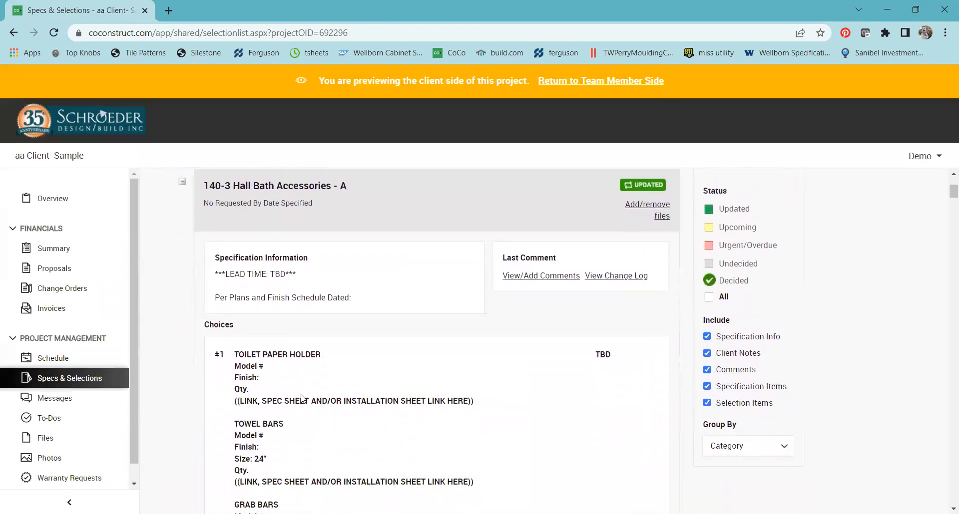
scroll(302, 398, "down", 1)
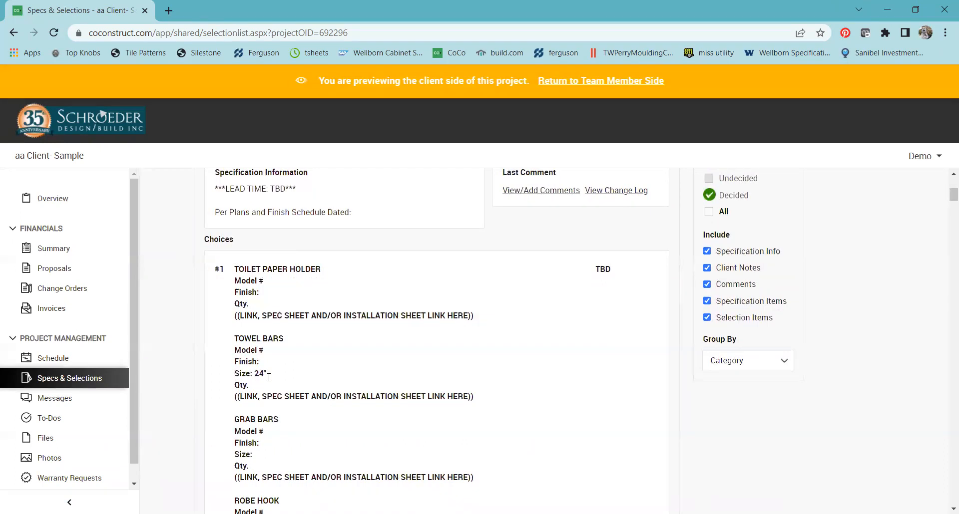
scroll(302, 457, "down", 3)
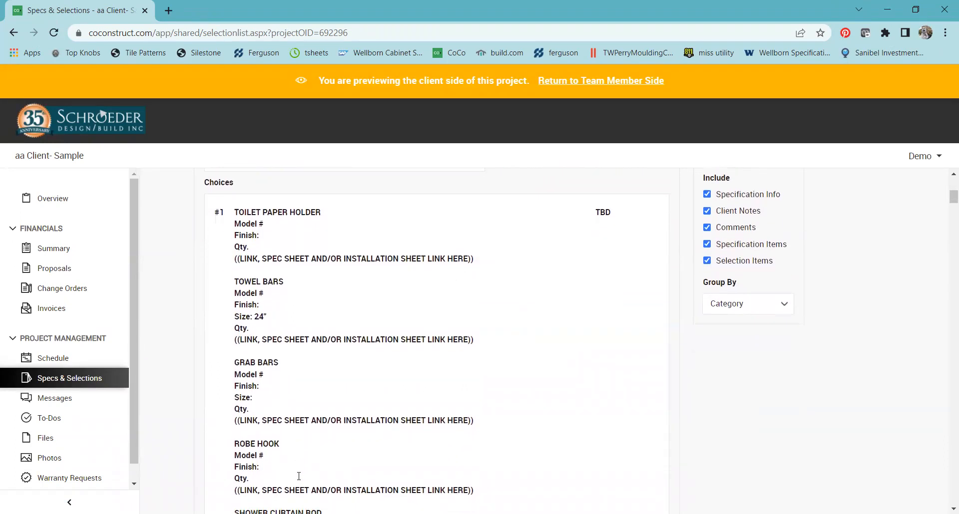
scroll(298, 476, "down", 1)
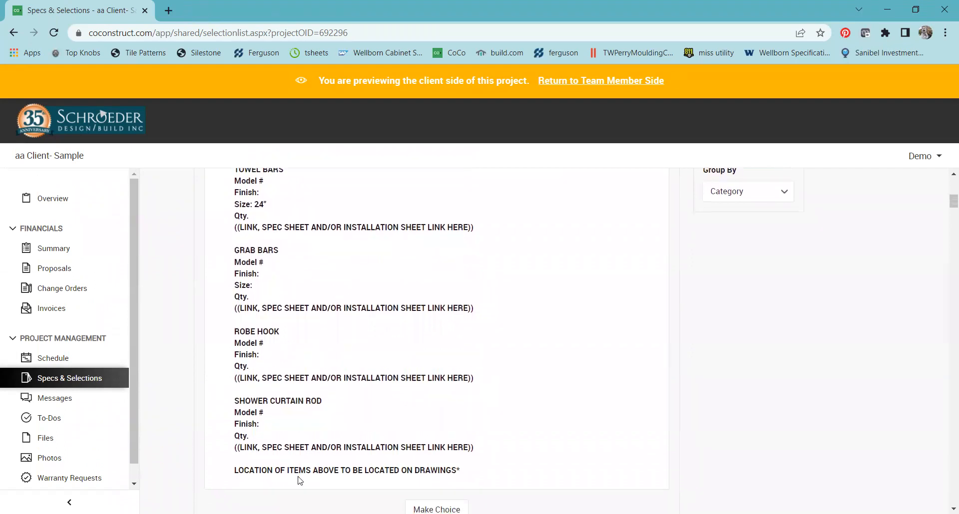
scroll(300, 481, "up", 3)
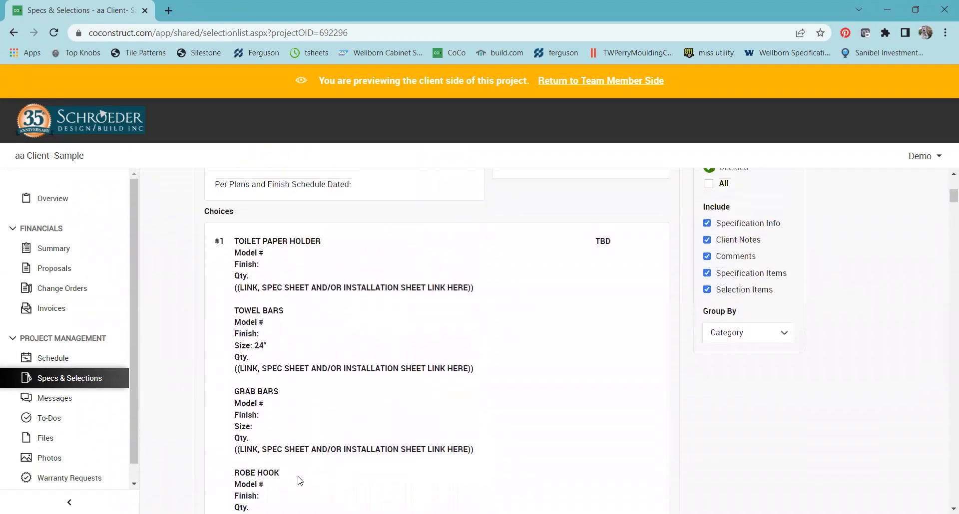
scroll(299, 481, "down", 3)
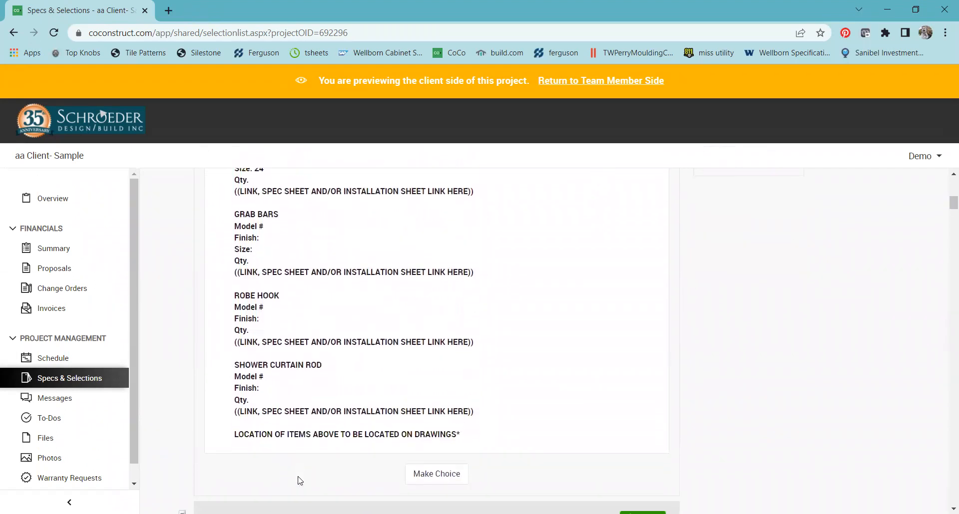
scroll(299, 480, "up", 6)
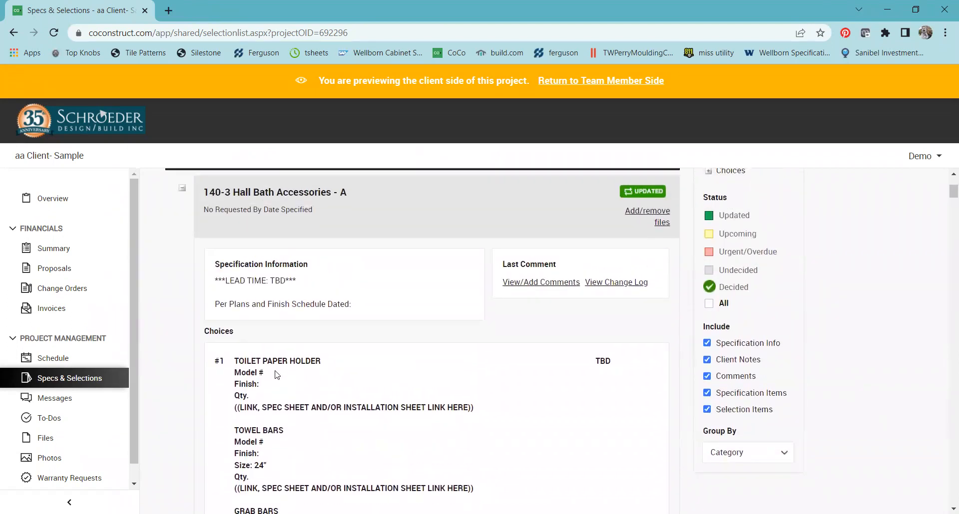
- Highlight the Grab Bars entry in the choices of 140-3 Hall Bath Accessories - A and check the surrounding accessory entries
scroll(280, 434, "down", 2)
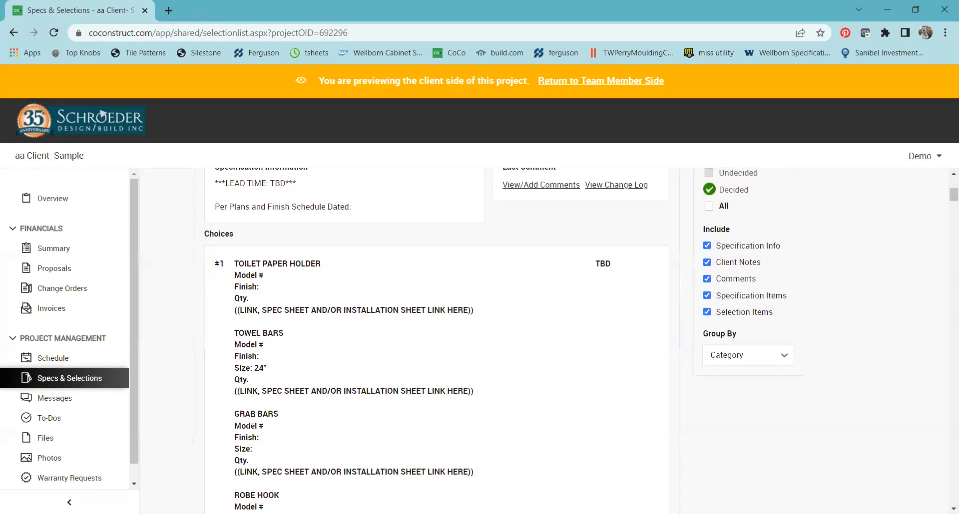
left_click_drag(362, 443, 482, 464)
scroll(481, 460, "down", 2)
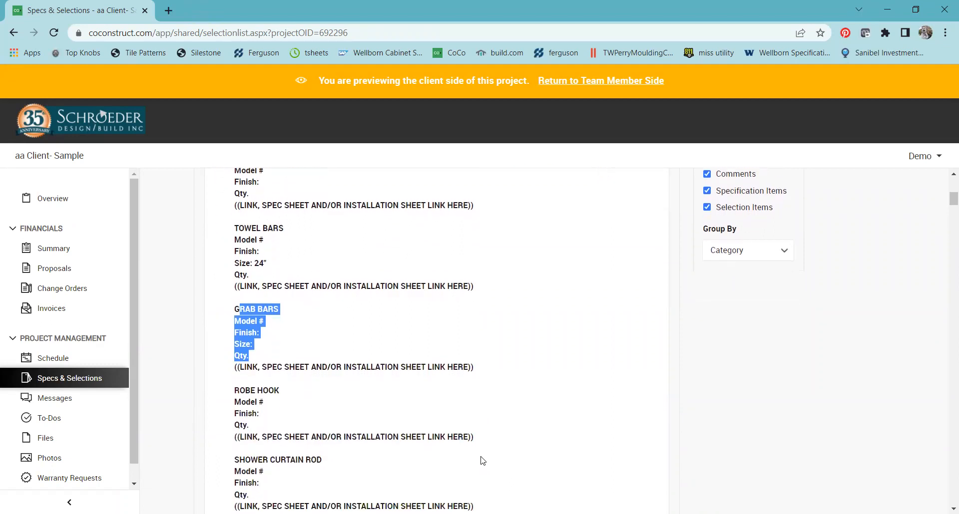
scroll(290, 390, "down", 2)
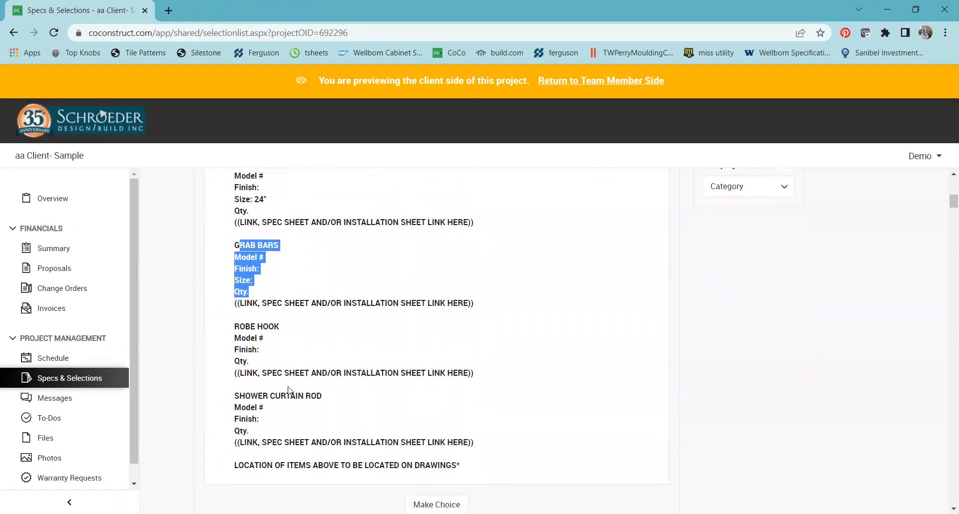
scroll(290, 389, "up", 5)
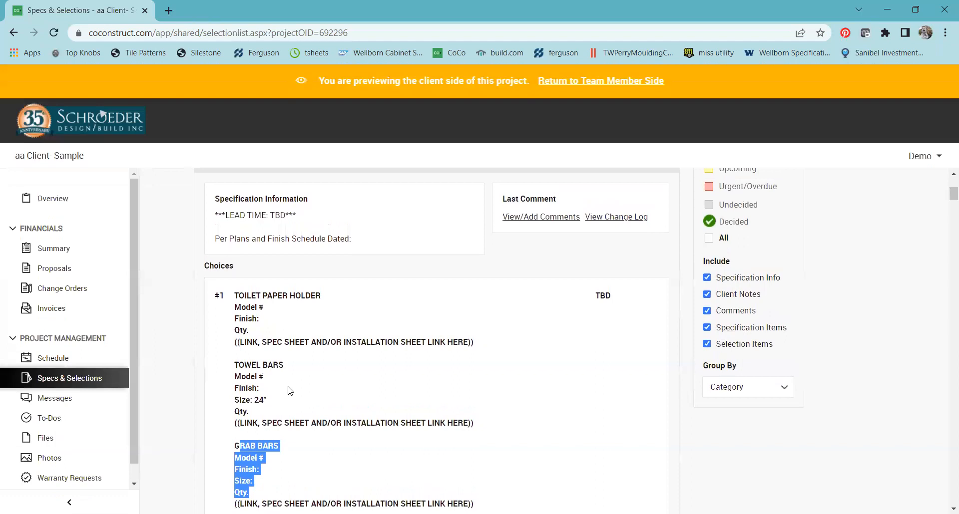
scroll(289, 389, "down", 1)
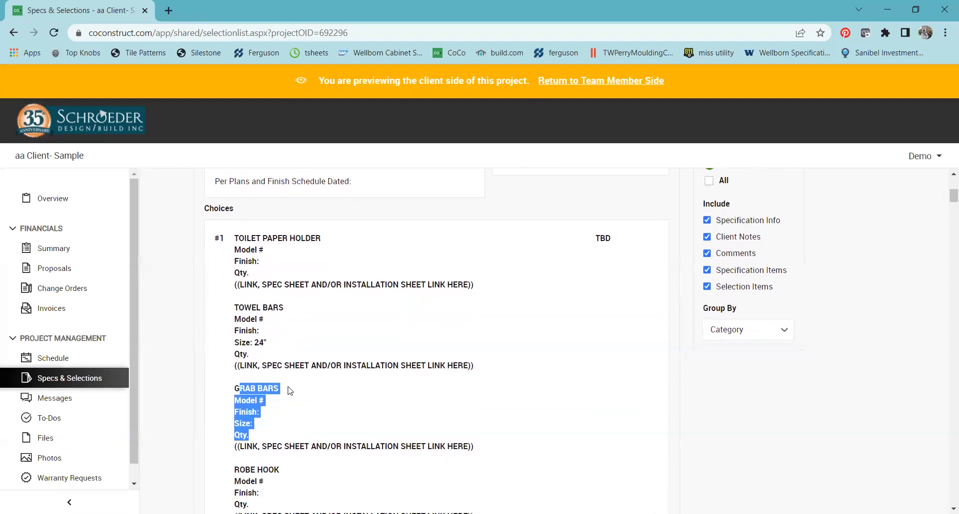
- Review the client-side specification and choice of 140-3 Hall Bath Accessories - B
scroll(290, 391, "down", 3)
scroll(289, 391, "down", 3)
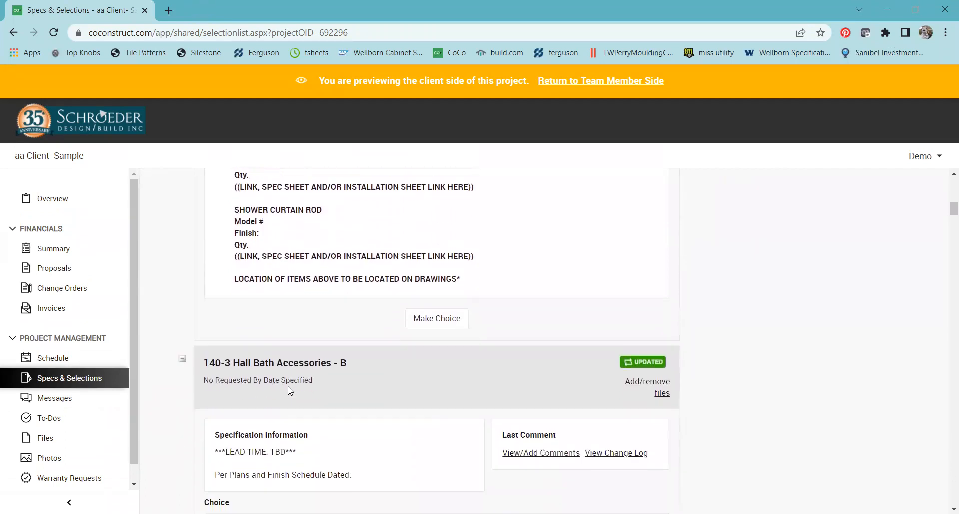
scroll(290, 391, "down", 3)
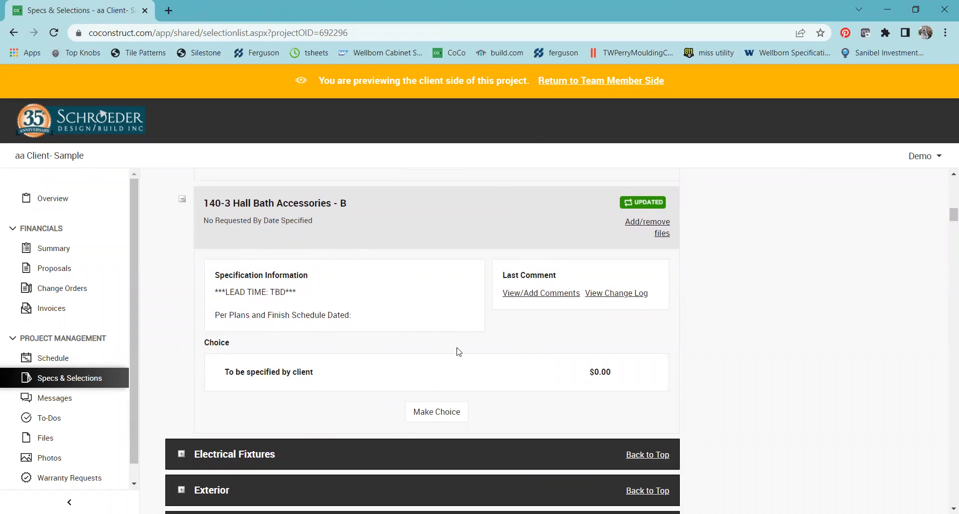
- Compare the client-side layout of 140-3 Hall Bath Accessories - A and its listed choices with that of item - B
scroll(425, 358, "up", 2)
scroll(425, 358, "up", 3)
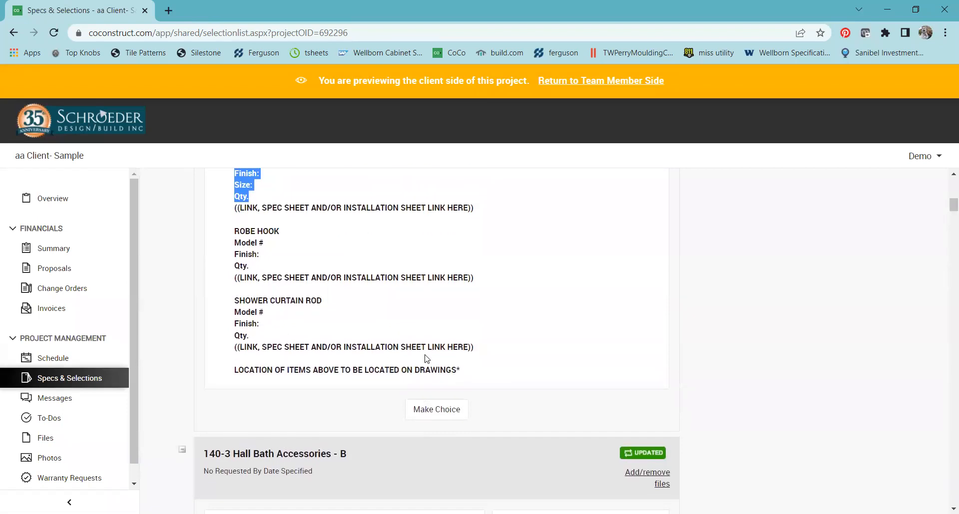
scroll(425, 358, "up", 4)
scroll(425, 358, "up", 5)
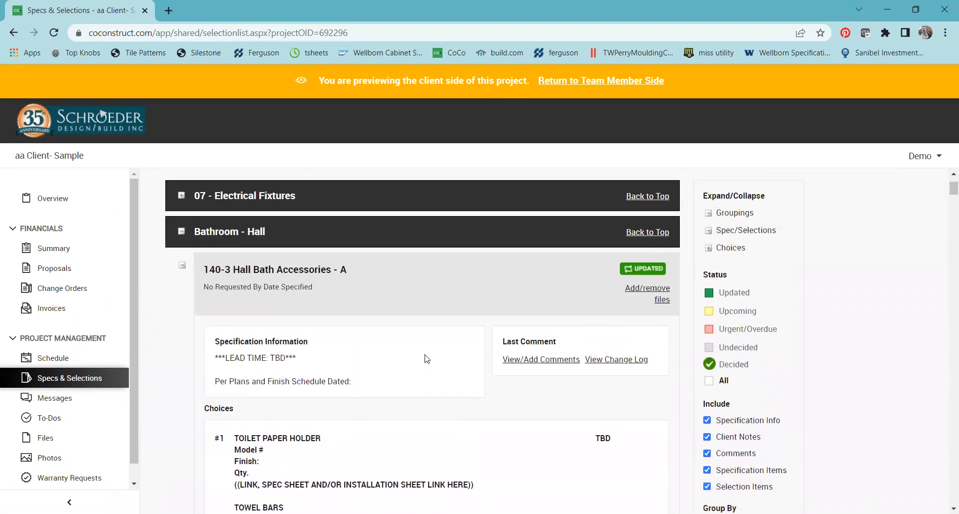
scroll(425, 355, "down", 12)
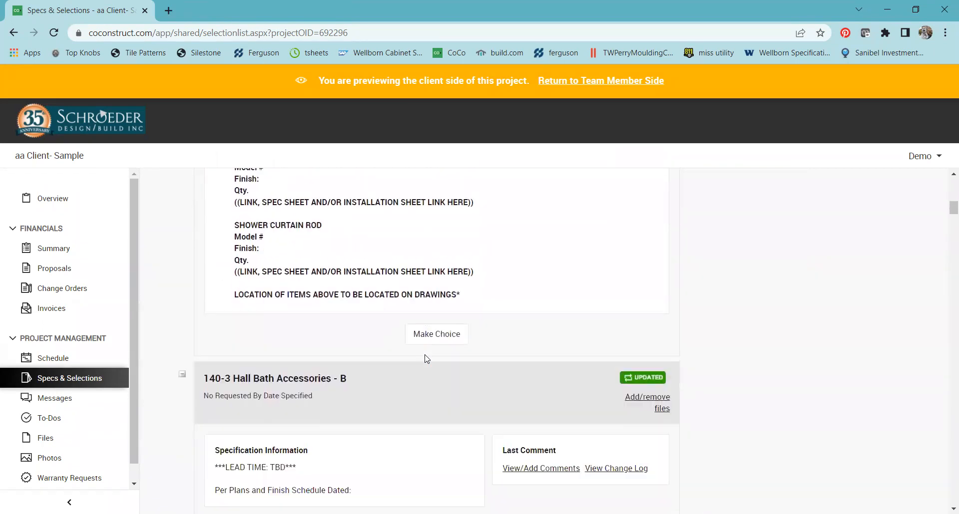
scroll(427, 358, "down", 2)
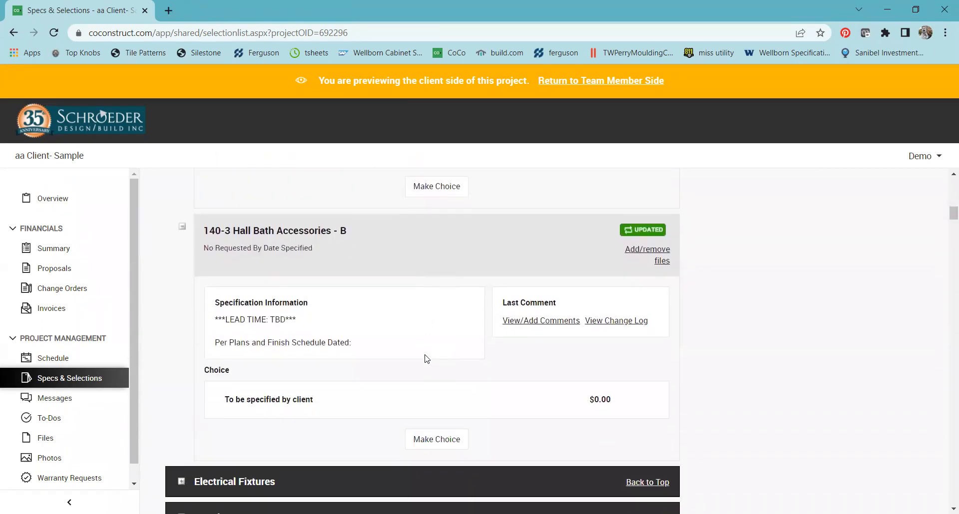
scroll(427, 359, "up", 13)
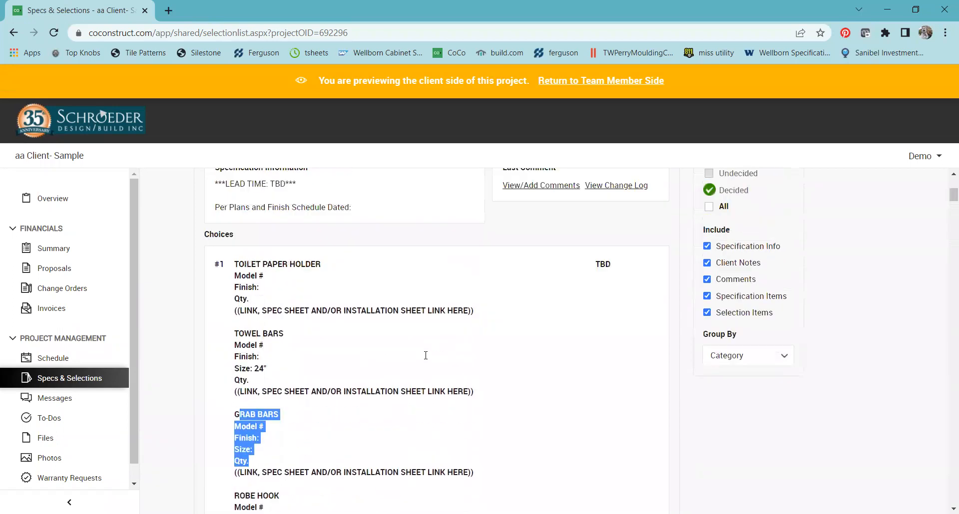
- Leave the client preview and start copying specs and selections into the project from the Specs&Selections 2022 template
left_click(621, 79)
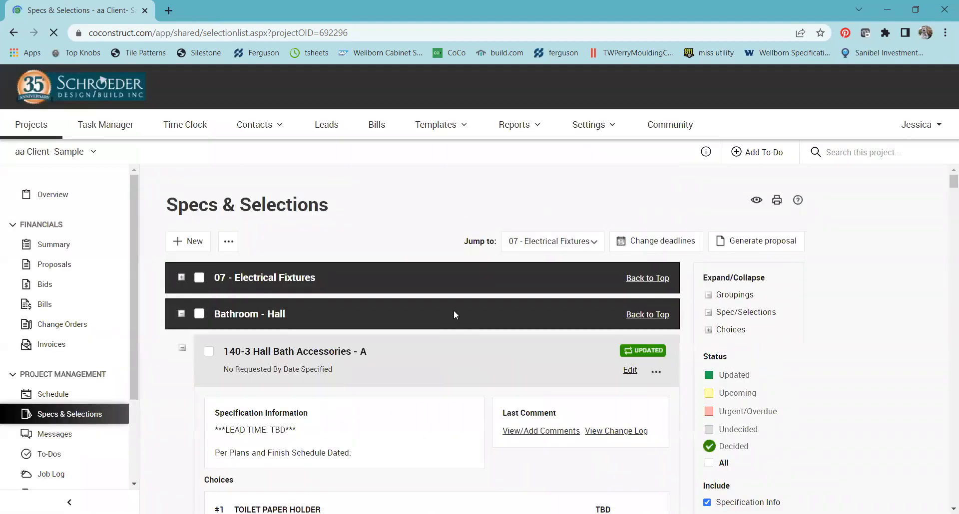
left_click(186, 245)
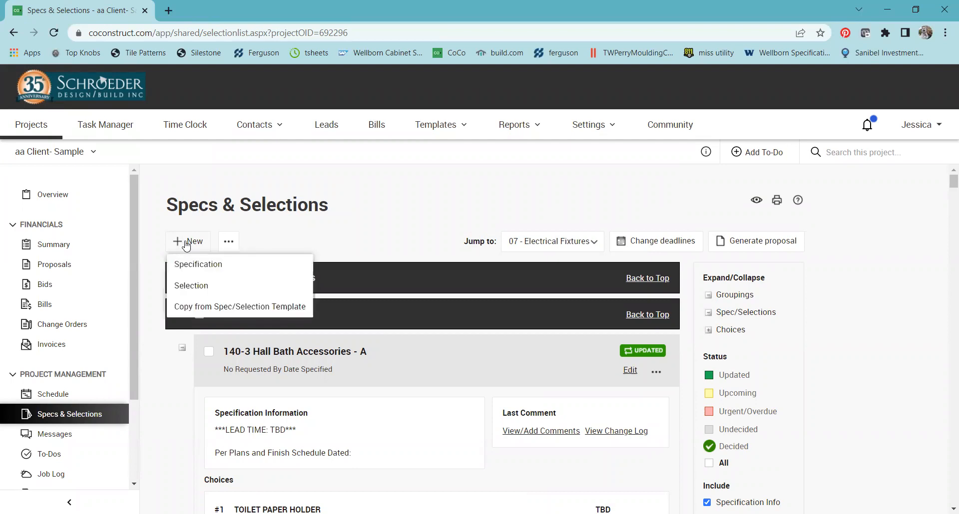
left_click(213, 307)
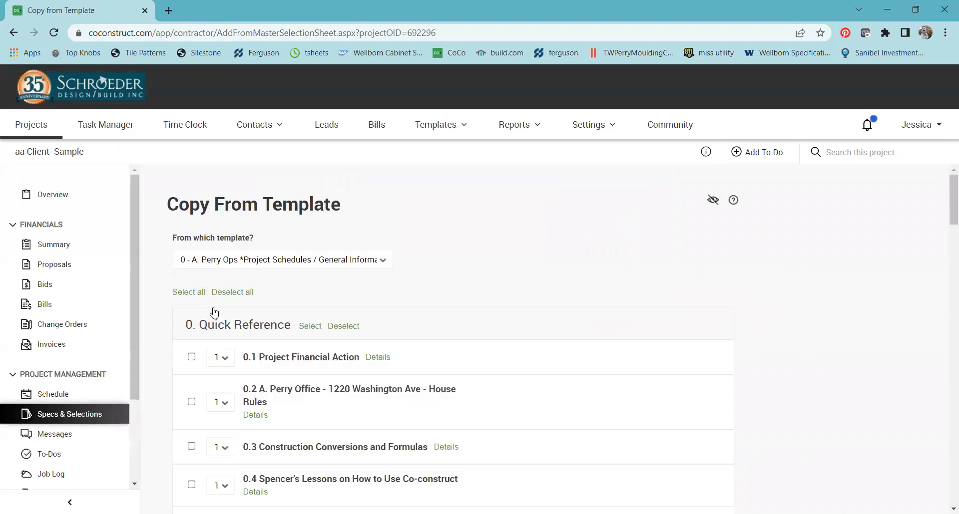
left_click(382, 260)
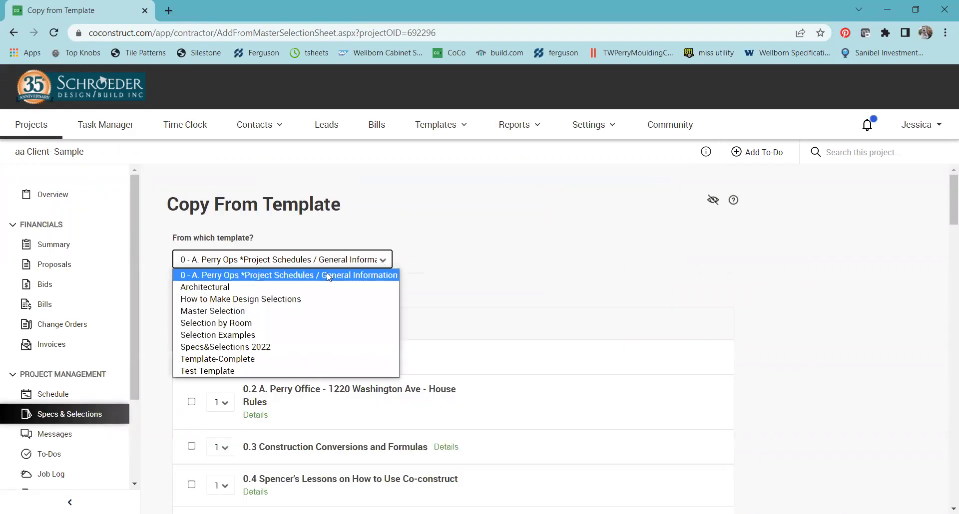
left_click(243, 348)
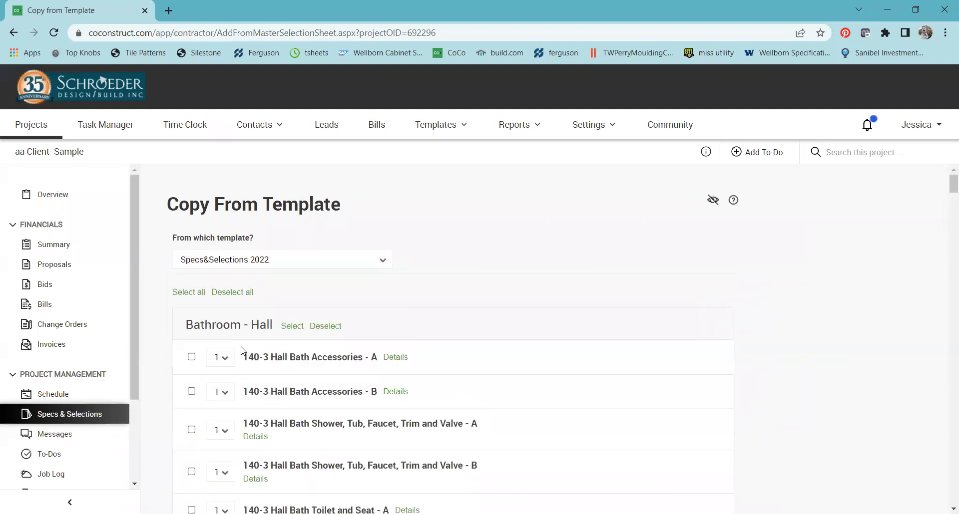
- Examine the template's categories and their A and B items, from Bathroom - Hall through Scope of Work
scroll(242, 349, "down", 1)
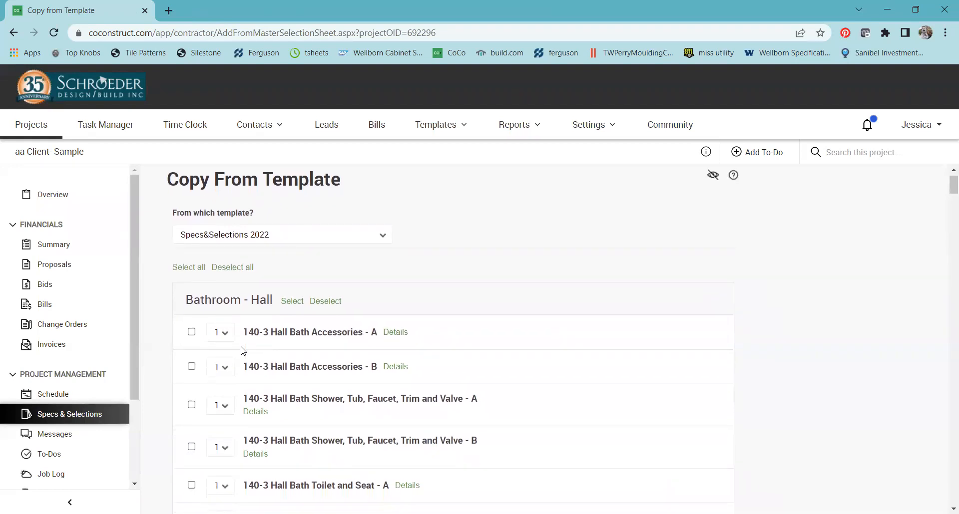
scroll(241, 349, "up", 1)
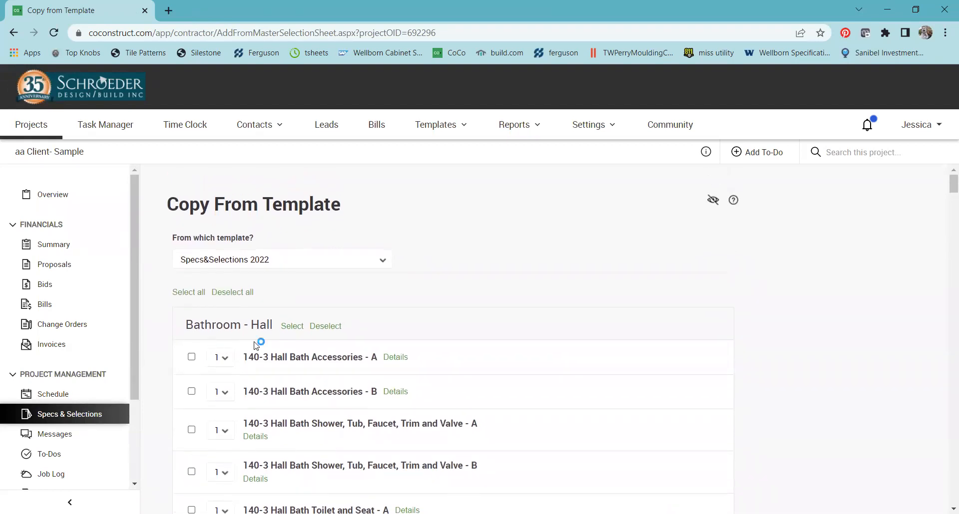
scroll(254, 345, "down", 9)
scroll(255, 345, "down", 9)
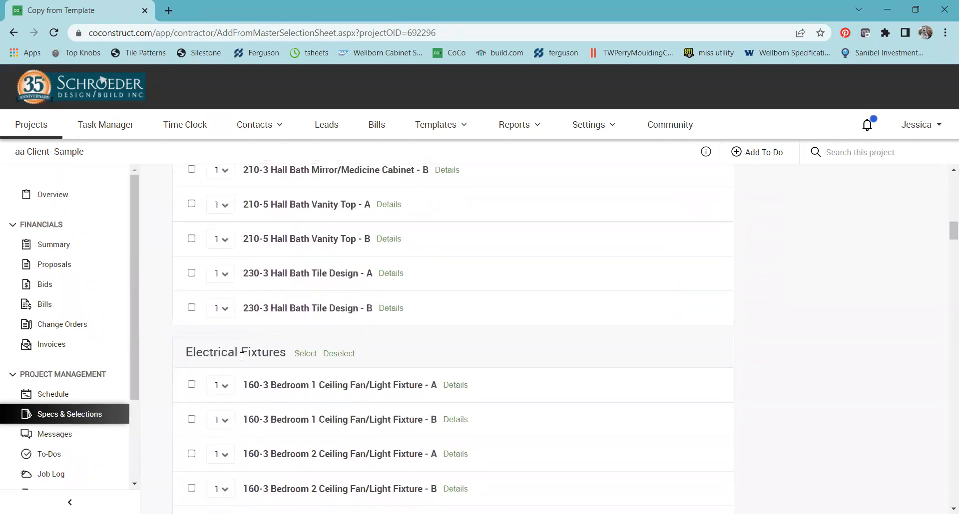
scroll(242, 356, "down", 12)
scroll(242, 359, "down", 10)
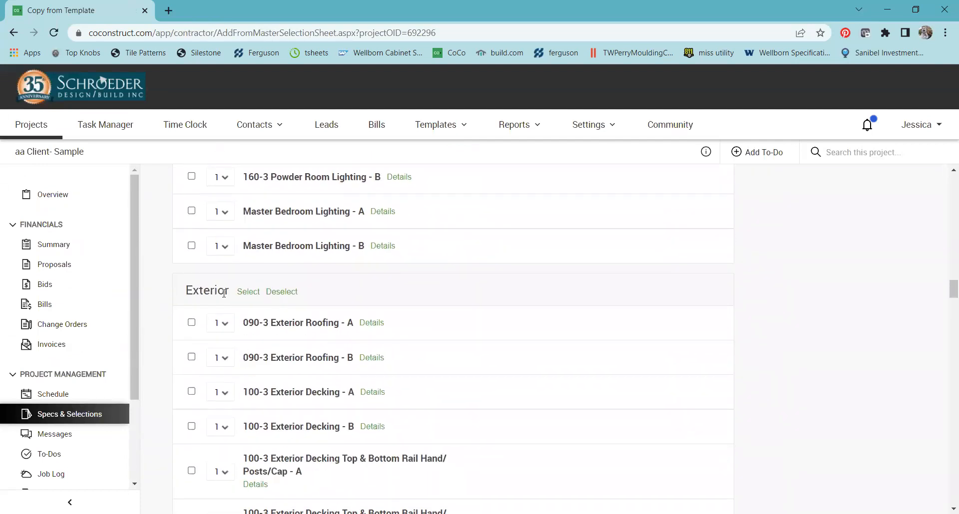
scroll(224, 295, "down", 17)
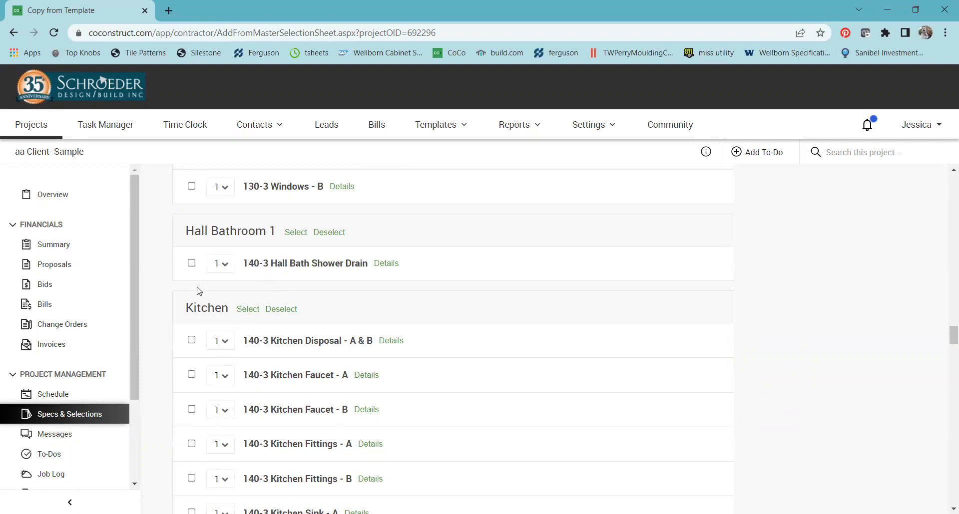
scroll(204, 314, "down", 12)
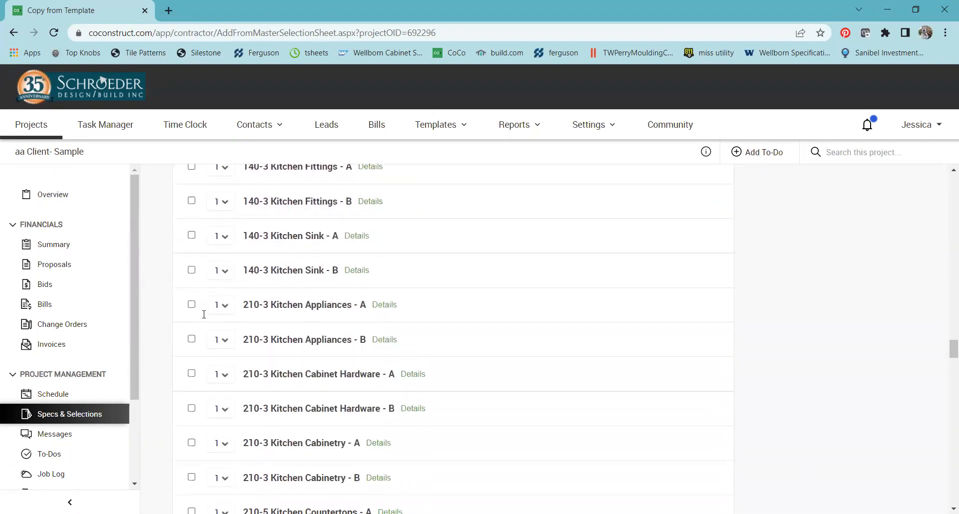
scroll(205, 317, "down", 6)
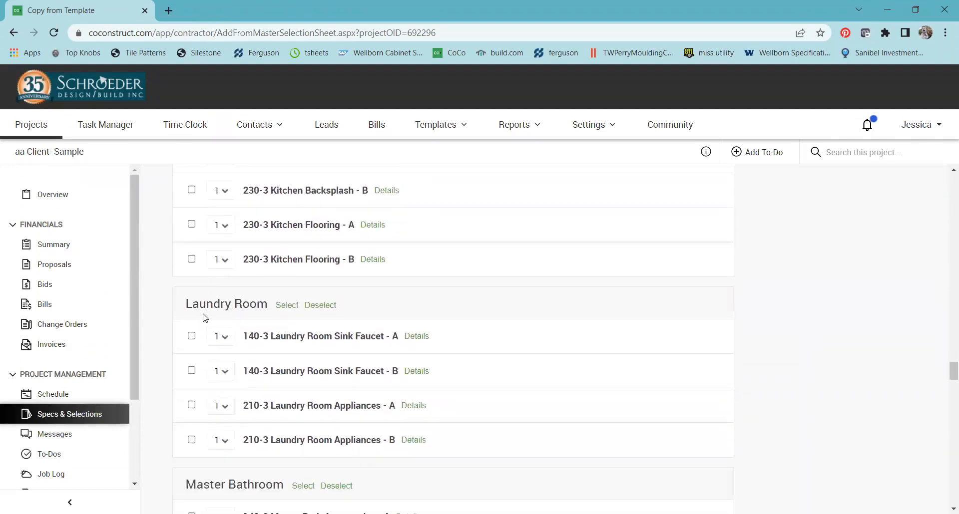
scroll(205, 318, "down", 10)
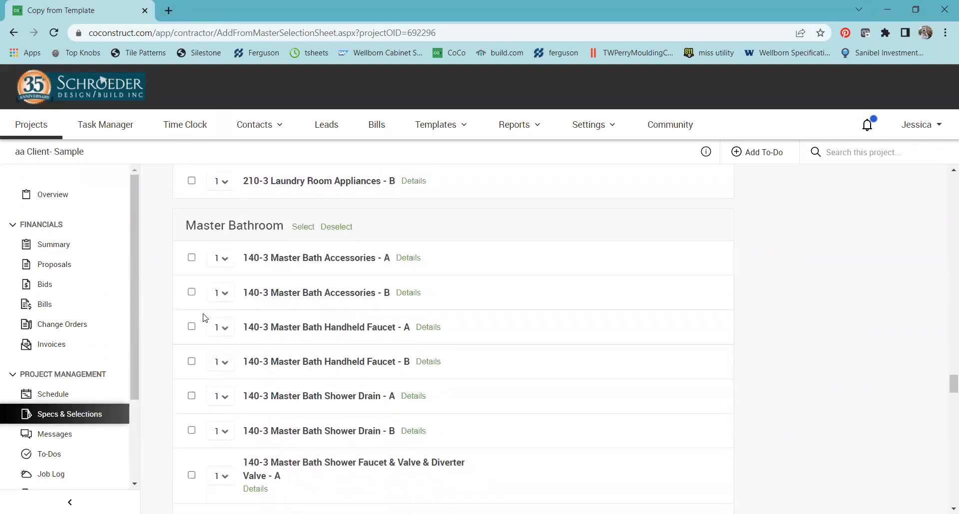
scroll(205, 318, "down", 12)
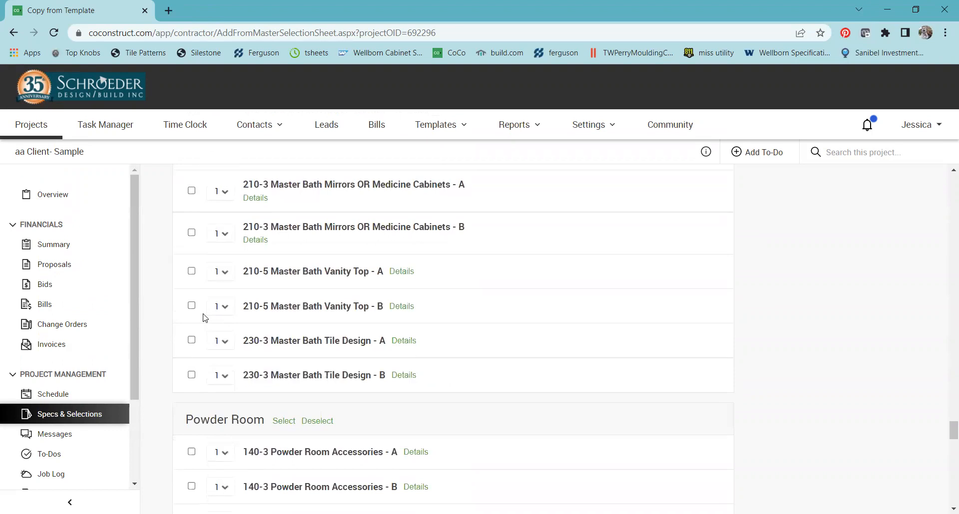
scroll(204, 318, "down", 12)
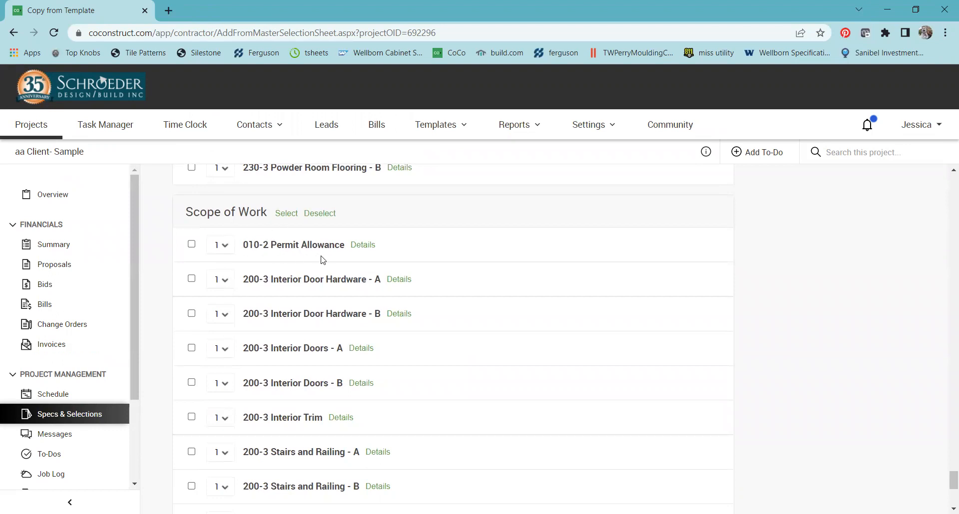
scroll(296, 316, "down", 3)
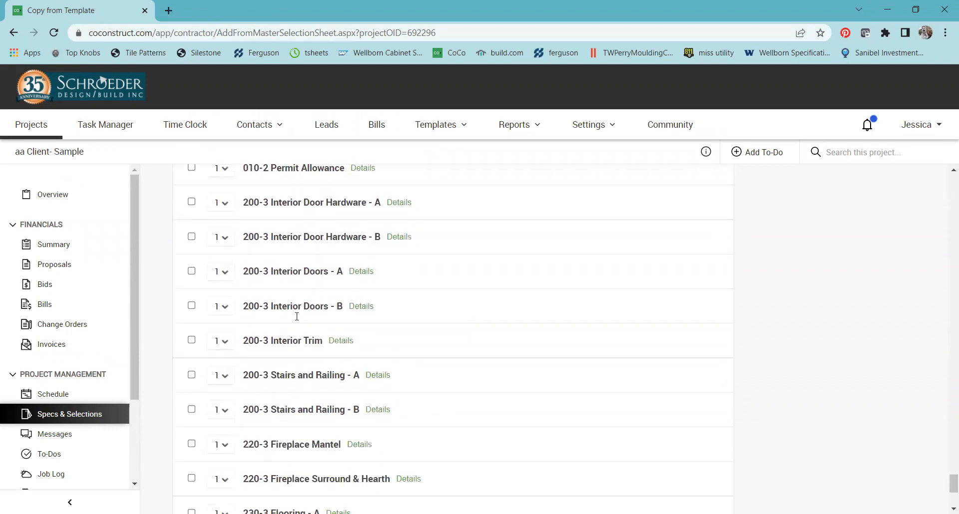
scroll(297, 320, "down", 2)
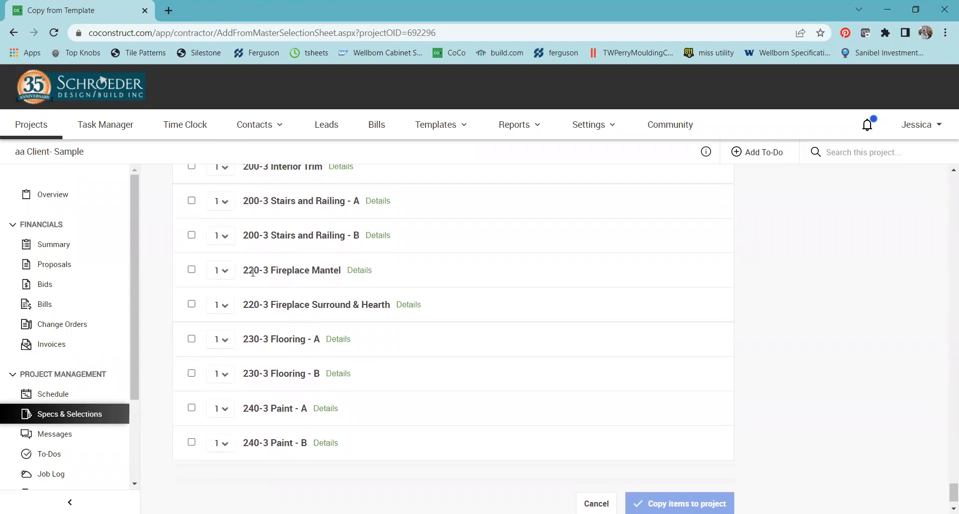
scroll(253, 272, "up", 9)
scroll(254, 276, "up", 18)
scroll(253, 274, "up", 18)
scroll(253, 274, "up", 18)
scroll(253, 274, "up", 18)
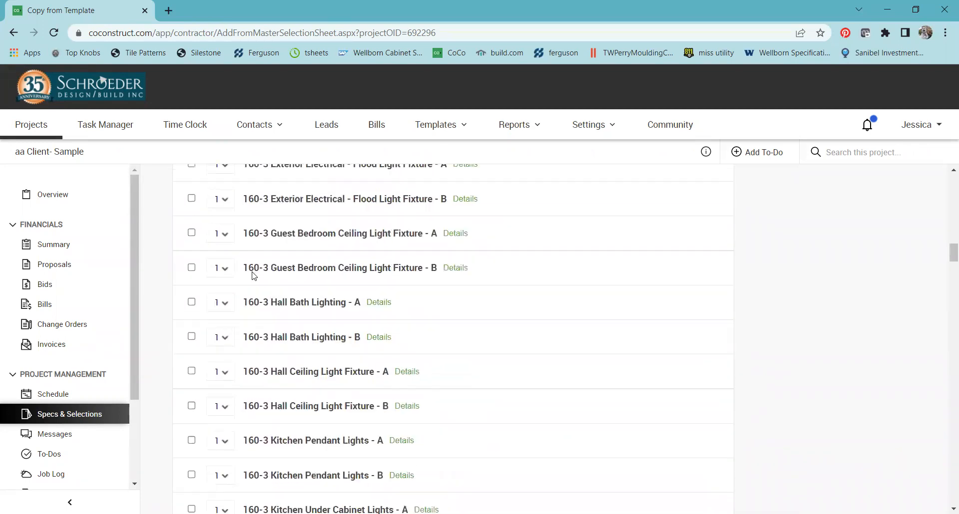
left_click(192, 234)
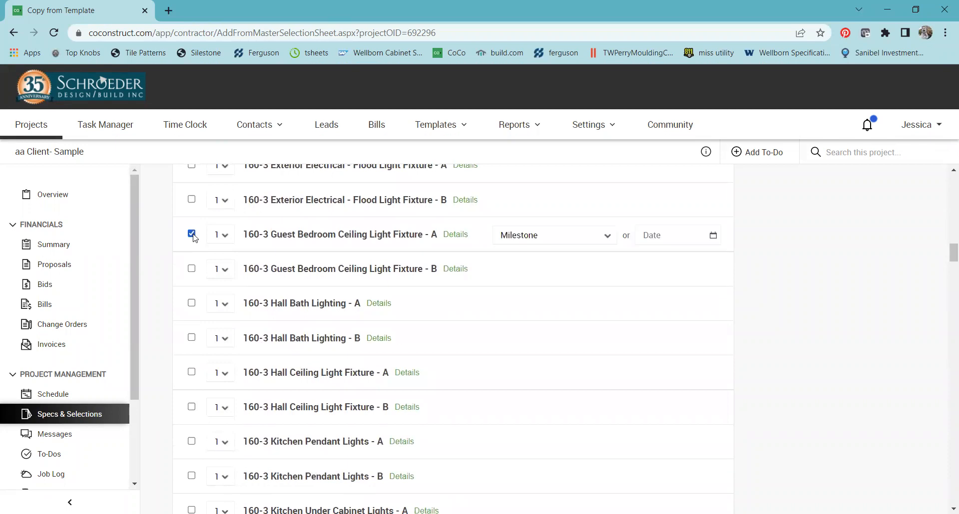
left_click(192, 338)
scroll(194, 341, "down", 5)
scroll(194, 349, "up", 6)
left_click(192, 414)
left_click(191, 310)
- Check the end of the template list and highlight the 140-3 Hall Bath Accessories - A and - B entries under Bathroom - Hall
scroll(191, 313, "down", 20)
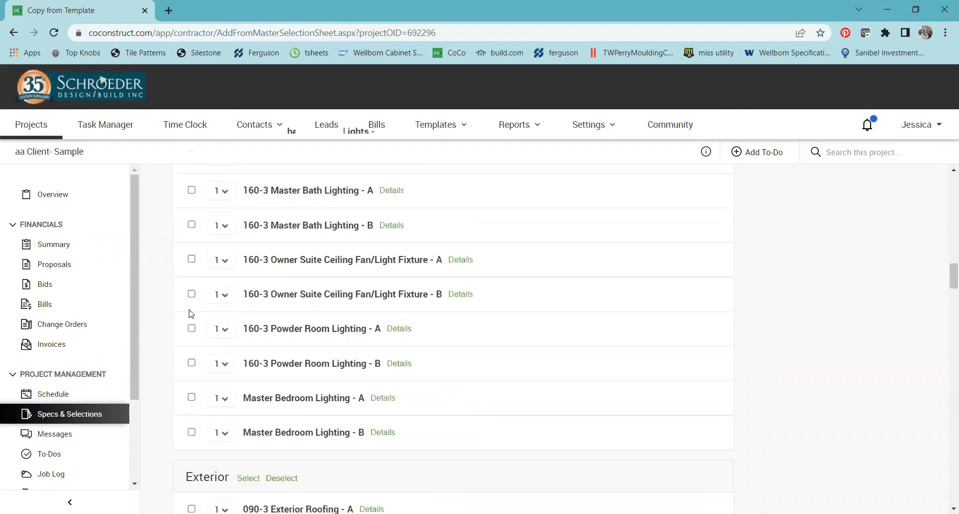
scroll(191, 313, "down", 15)
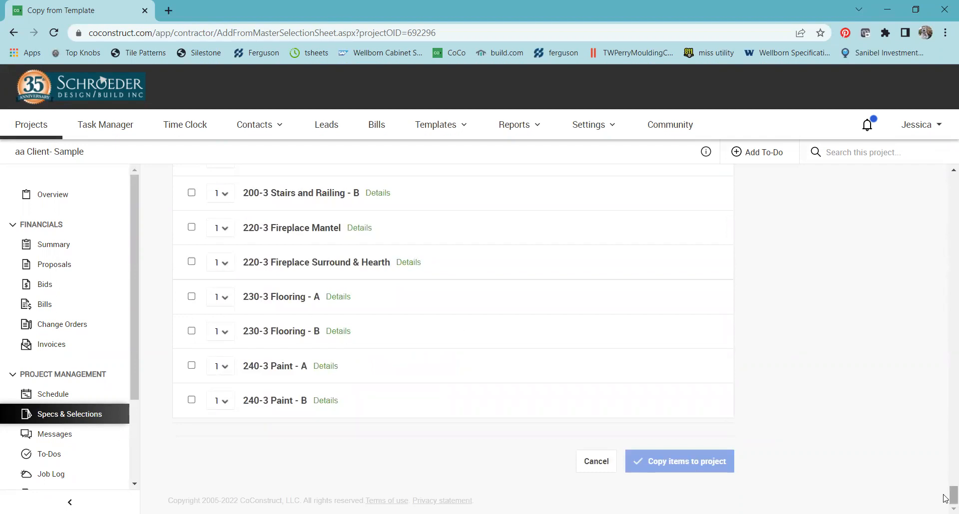
scroll(943, 304, "up", 20)
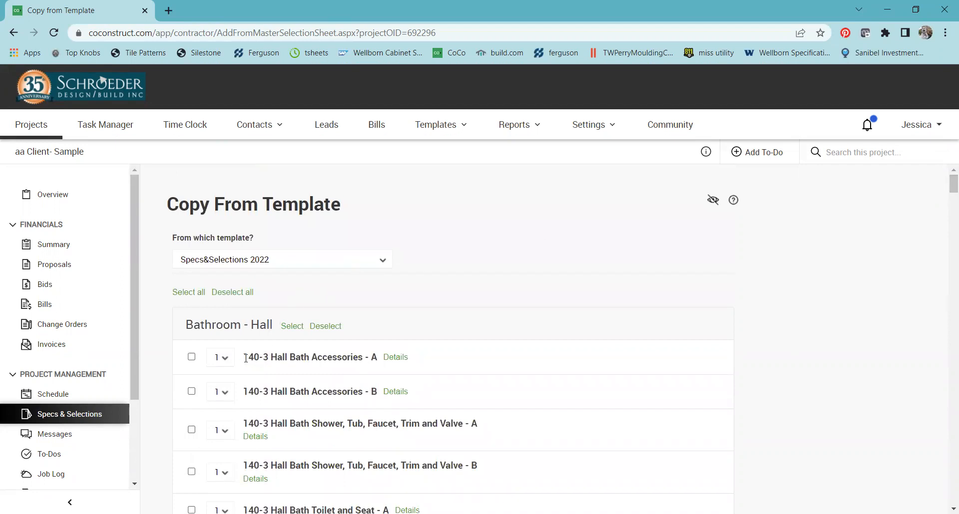
left_click_drag(246, 358, 269, 359)
left_click_drag(243, 393, 340, 396)
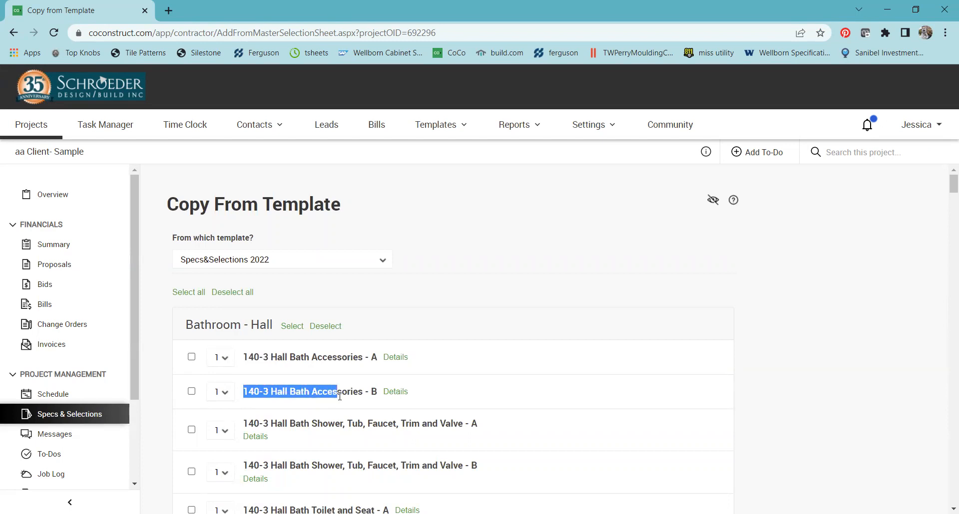
left_click(269, 389)
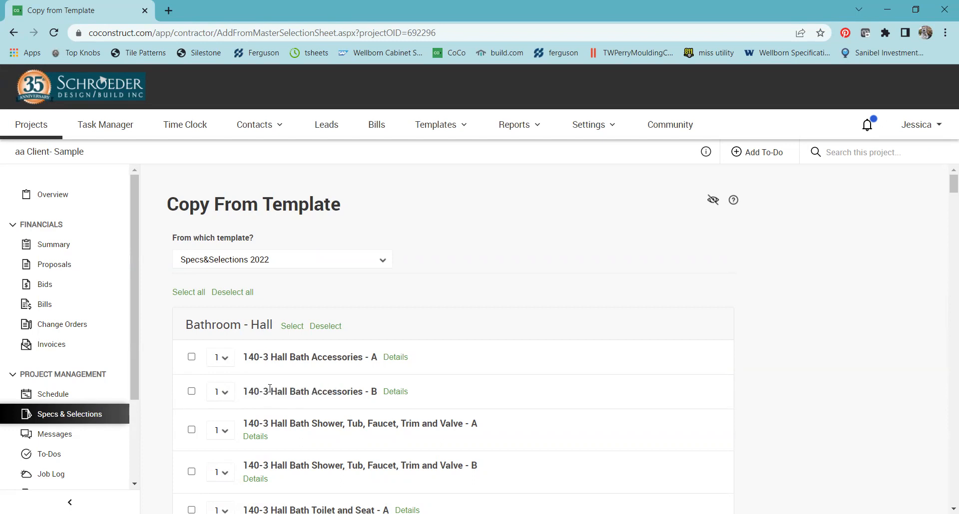
- Examine how the Bathroom - Hall items are numbered and ordered, from 140-3 shower fixtures through 230-3 tile design
scroll(270, 389, "down", 4)
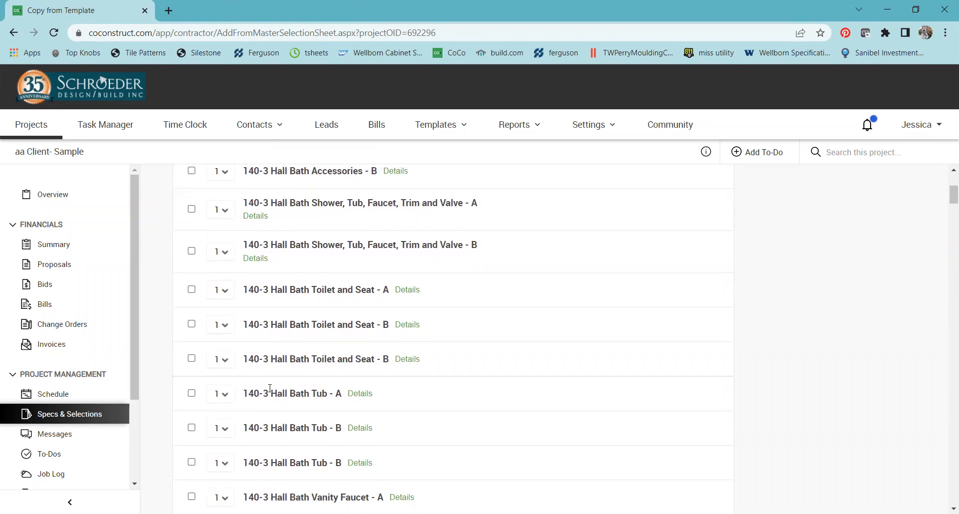
scroll(270, 389, "down", 4)
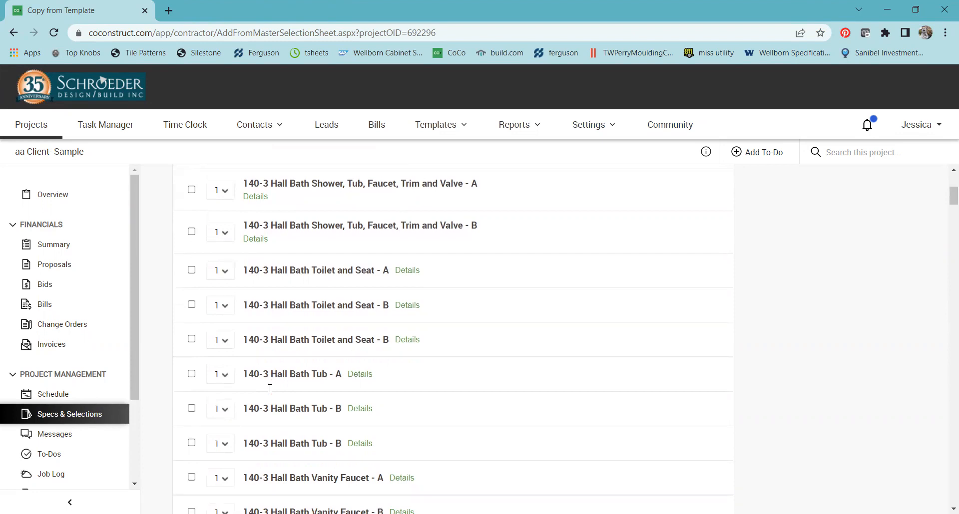
scroll(270, 392, "down", 3)
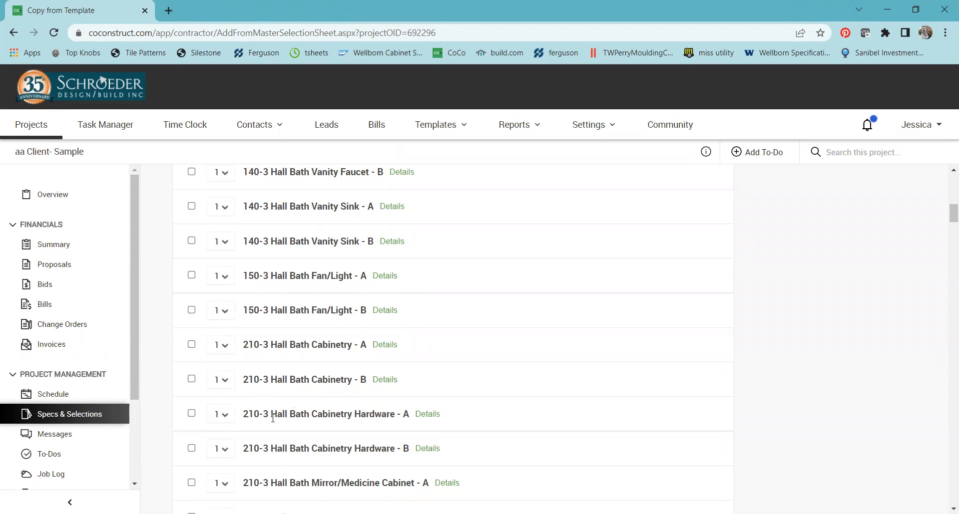
scroll(273, 418, "down", 2)
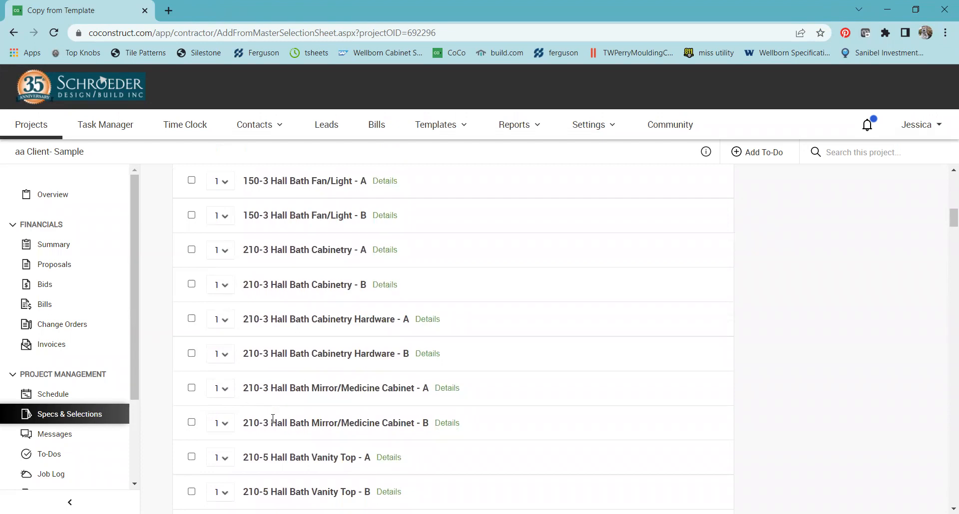
scroll(273, 418, "down", 3)
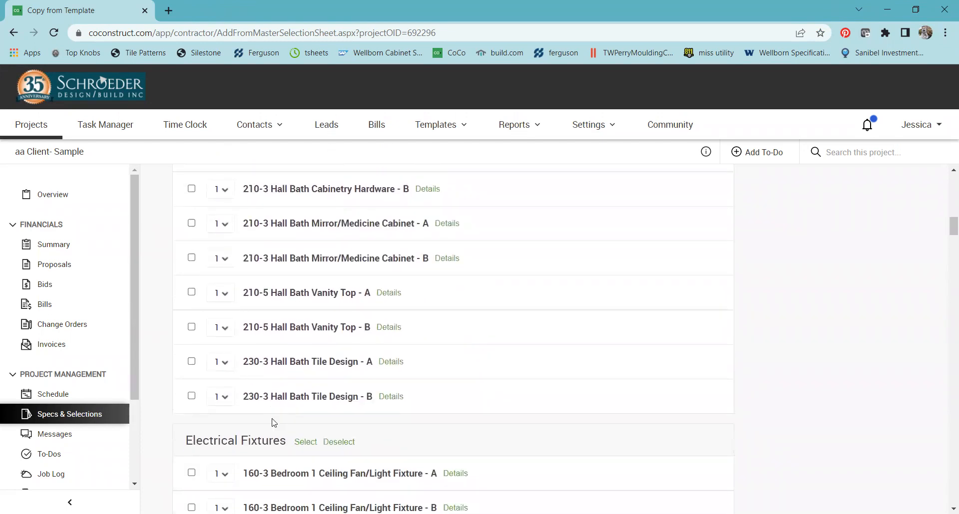
scroll(273, 420, "down", 5)
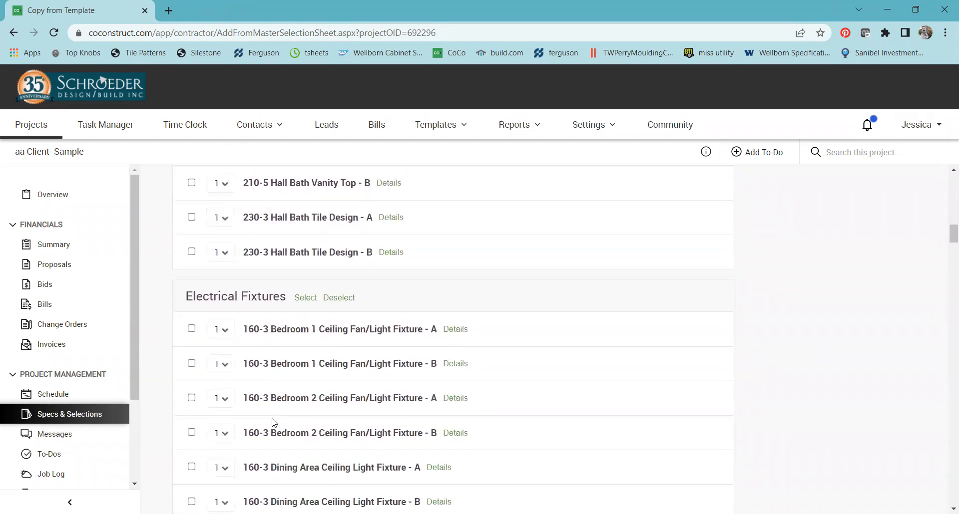
- Select 140-3 Hall Bath Shower, Tub, Faucet, Trim and Valve - B from the template's Bathroom - Hall category and copy it to the project
scroll(273, 418, "up", 20)
scroll(273, 418, "down", 2)
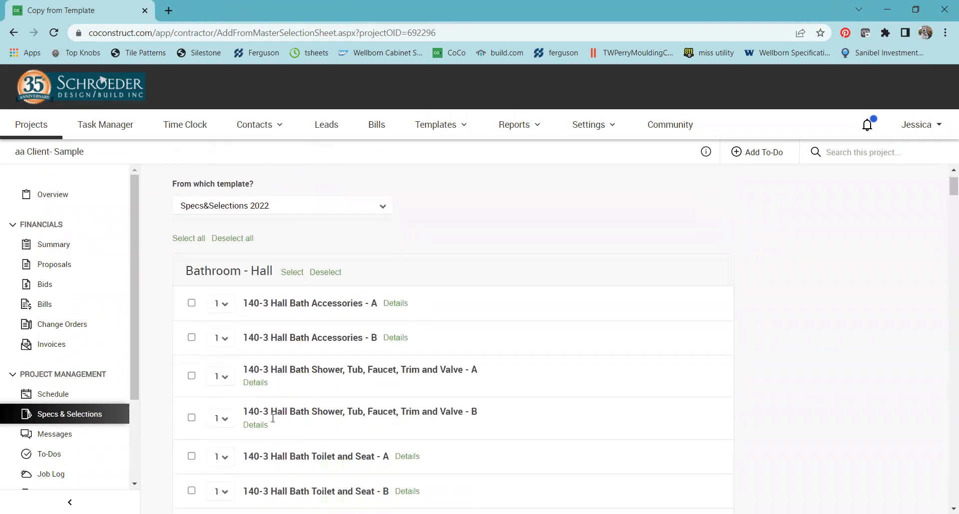
left_click(192, 357)
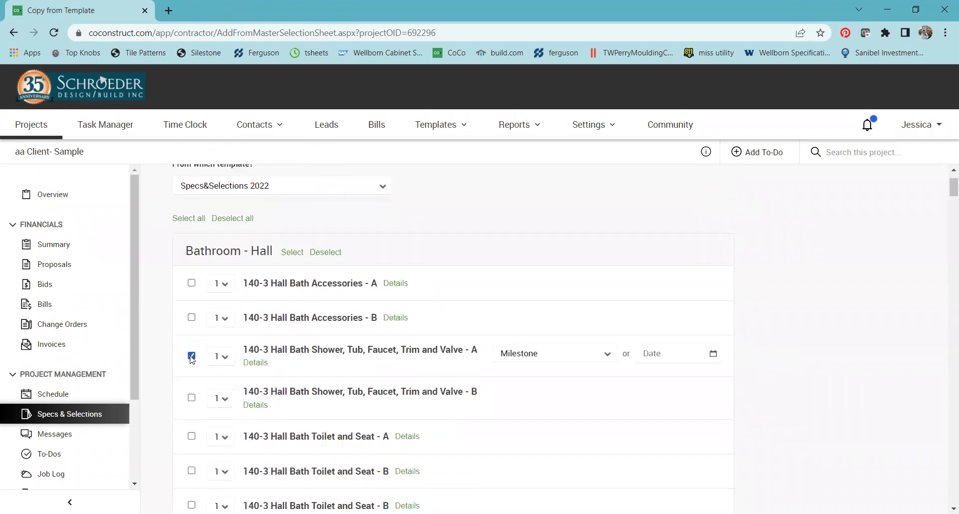
left_click(192, 357)
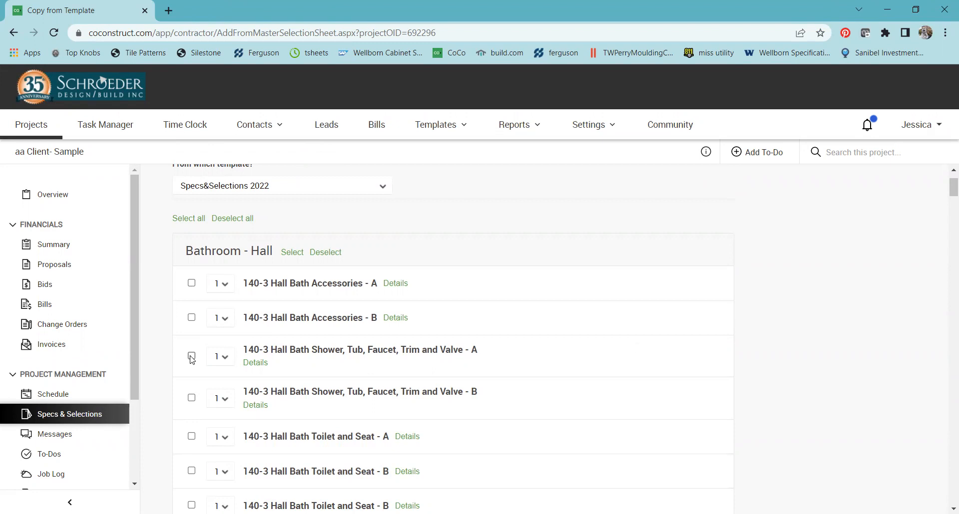
left_click(192, 399)
scroll(192, 398, "down", 1)
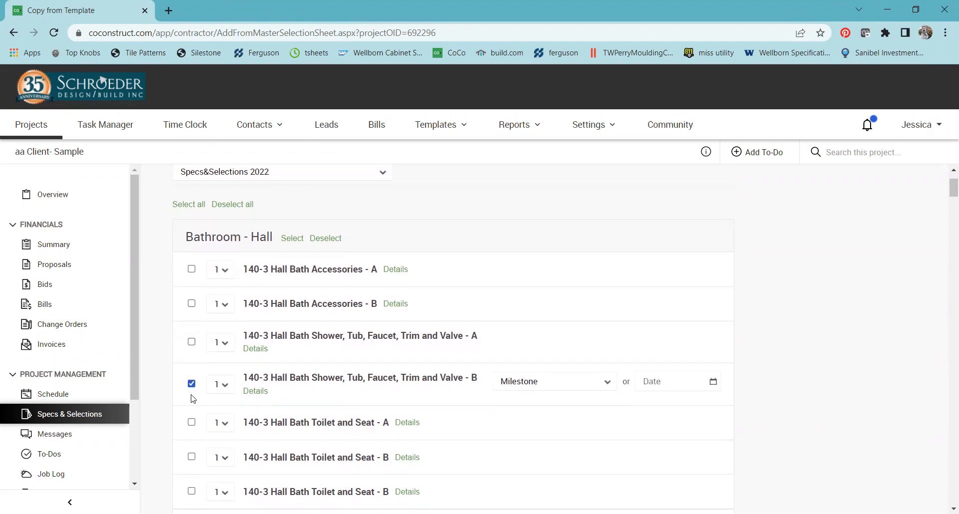
scroll(547, 440, "down", 20)
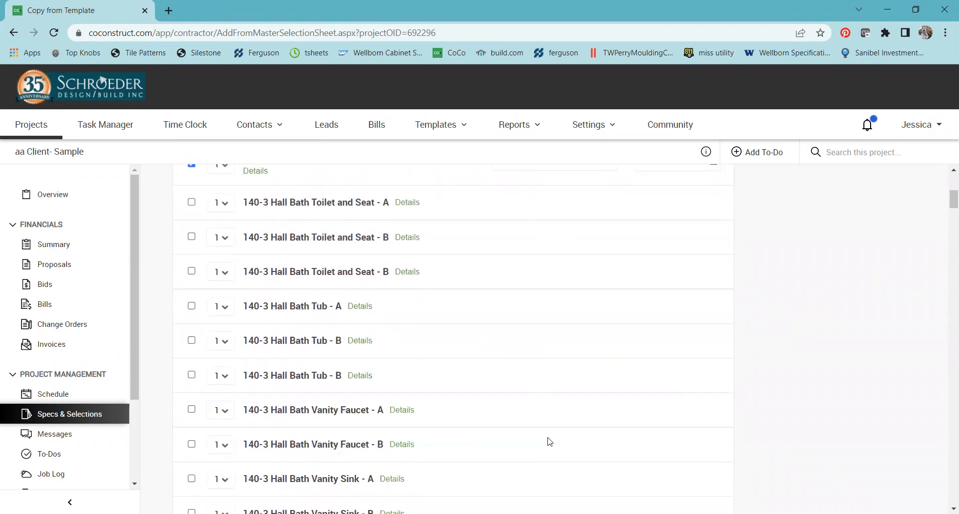
scroll(550, 442, "down", 20)
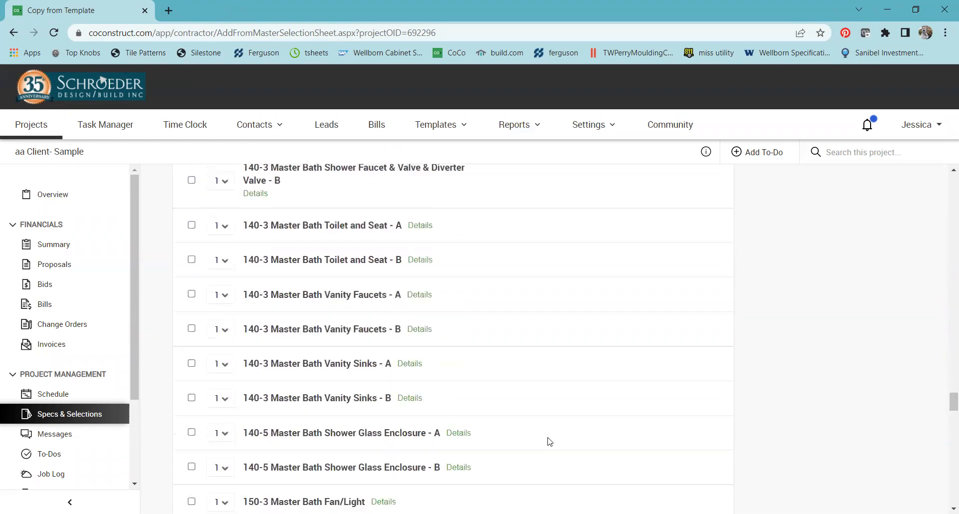
scroll(549, 442, "down", 4)
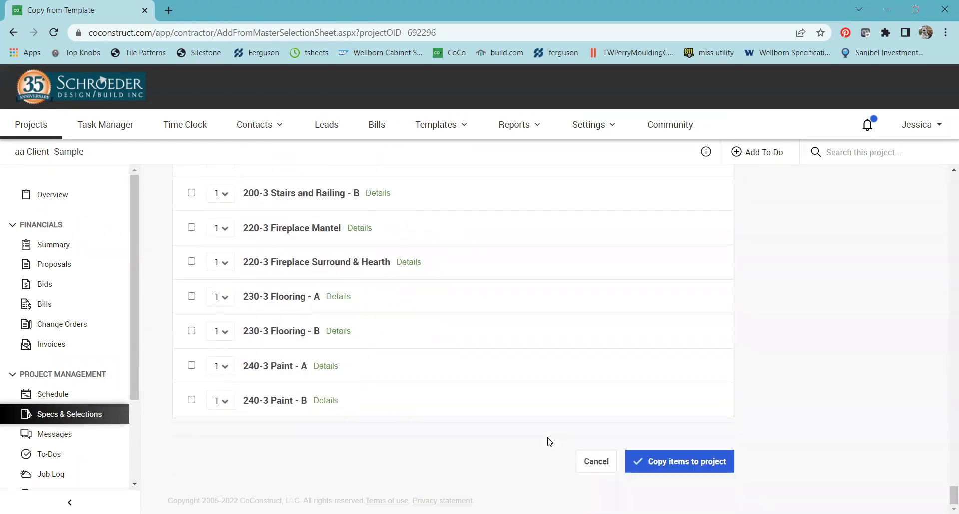
left_click(715, 463)
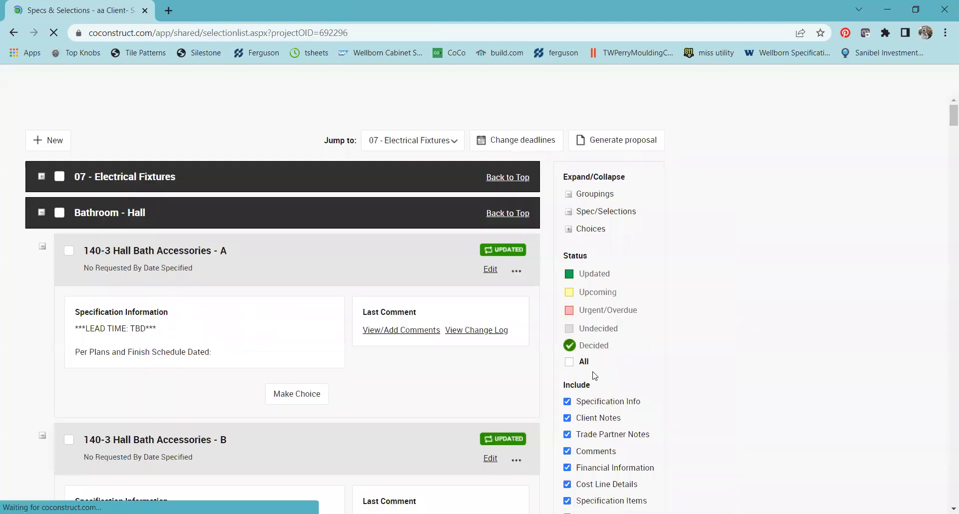
- Collapse the Hall Bath Accessories A and B items and review the copied Shower, Tub, Faucet, Trim and Valve - B item's notes and choice
scroll(264, 367, "down", 4)
scroll(264, 361, "up", 3)
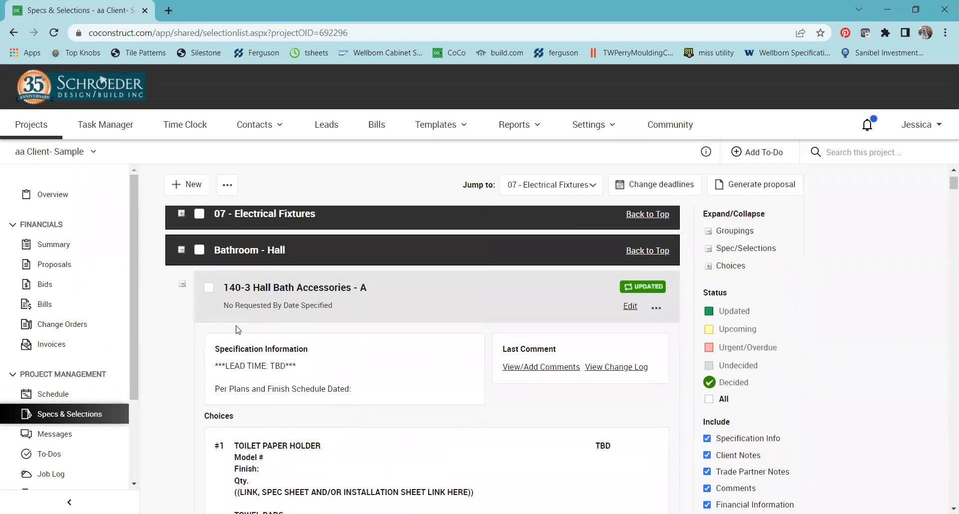
left_click(182, 283)
left_click(182, 341)
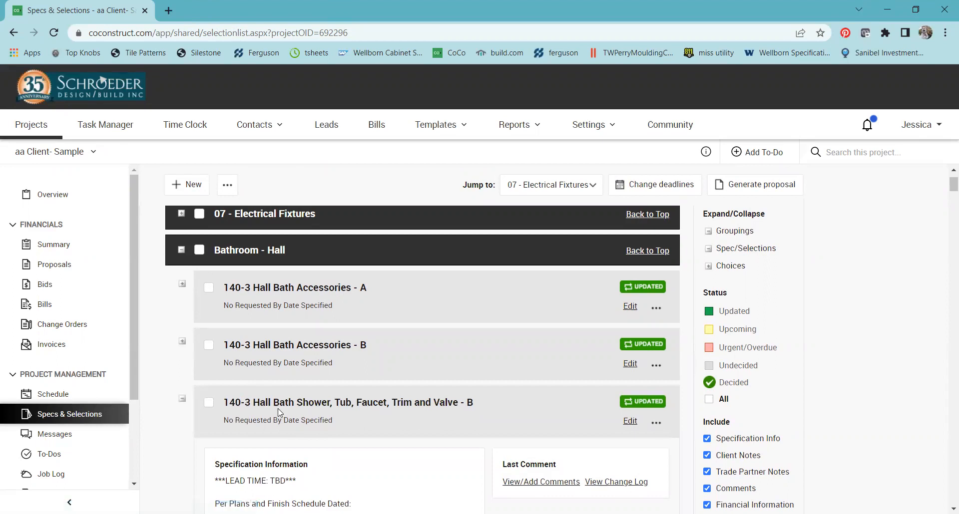
scroll(428, 415, "down", 9)
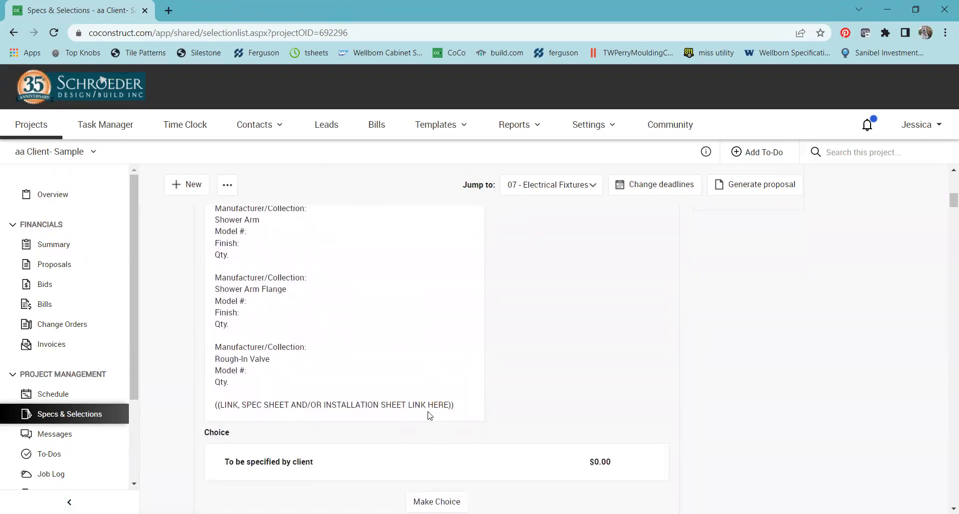
scroll(428, 414, "up", 8)
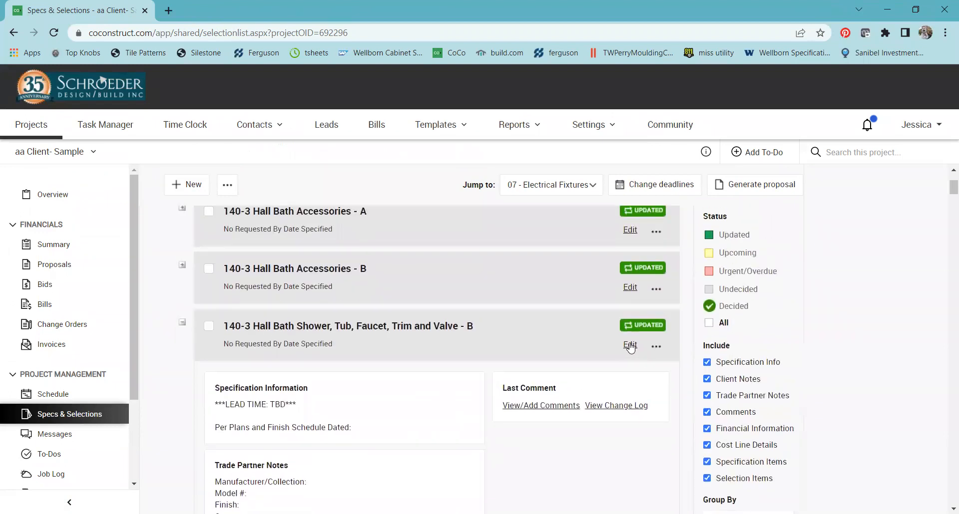
- Open the Hall Bath Shower, Tub, Faucet, Trim and Valve - B item for editing and review its specifications and trade partner notes
left_click(627, 346)
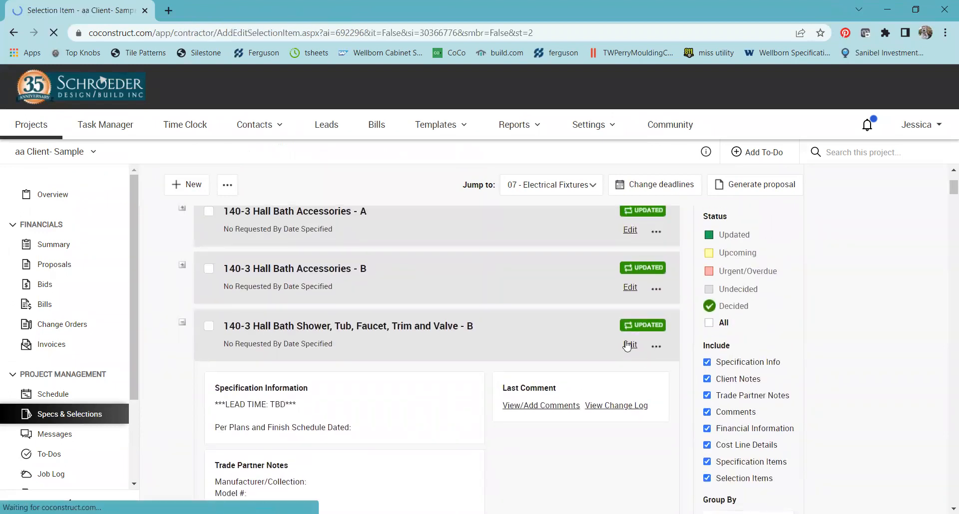
scroll(328, 366, "down", 6)
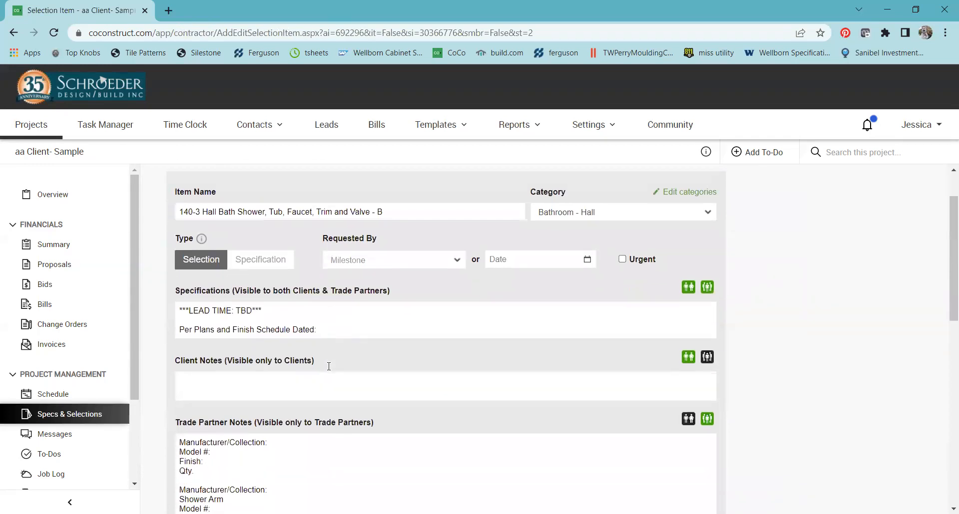
scroll(329, 367, "down", 1)
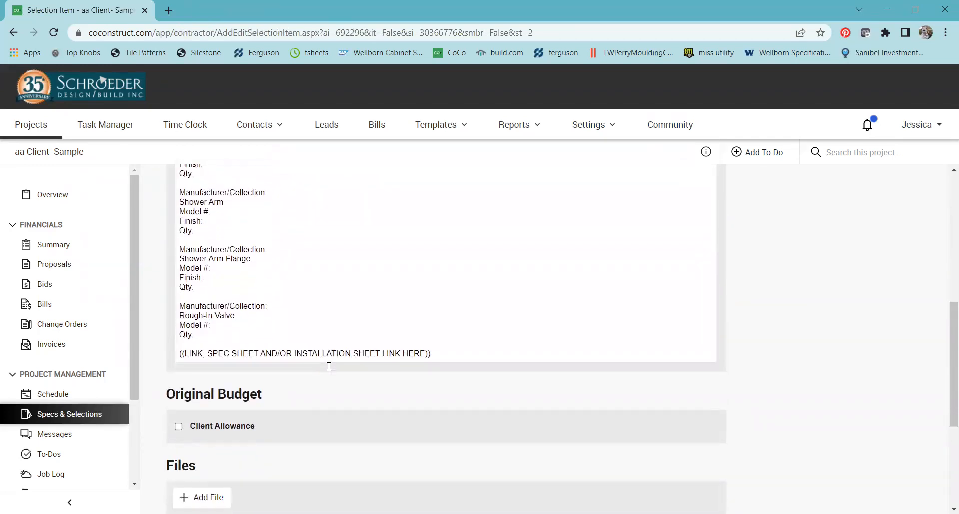
scroll(329, 367, "up", 7)
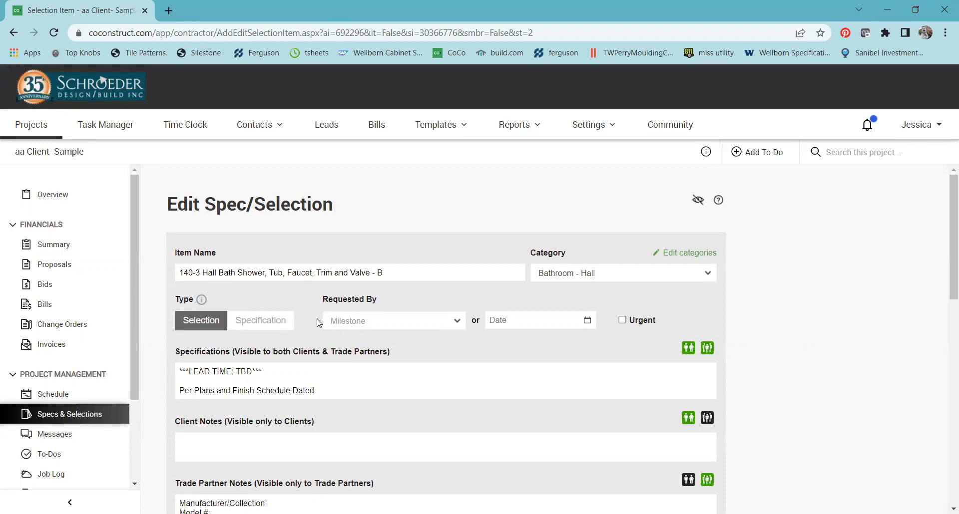
- Enable Client Allowance in the item's original budget and show the open-ended selection's client price as TBD
scroll(318, 322, "down", 10)
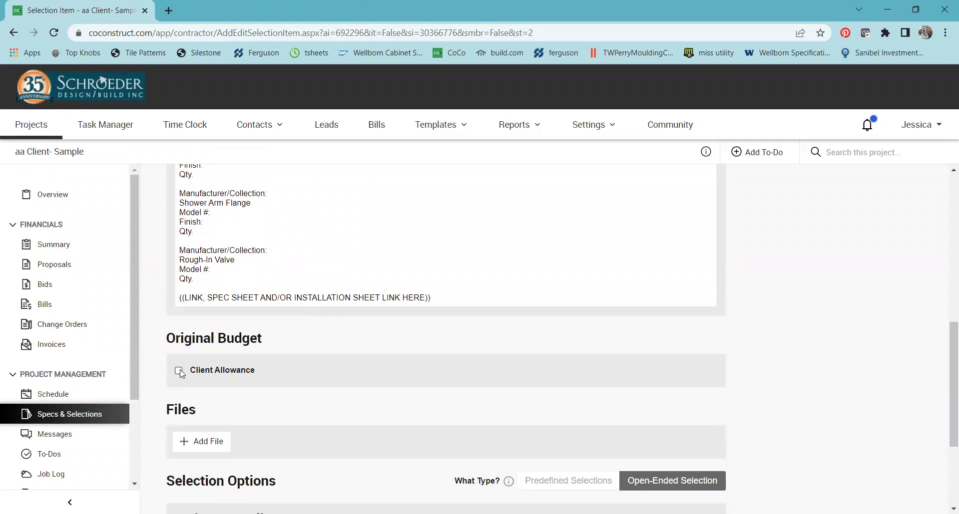
left_click(180, 371)
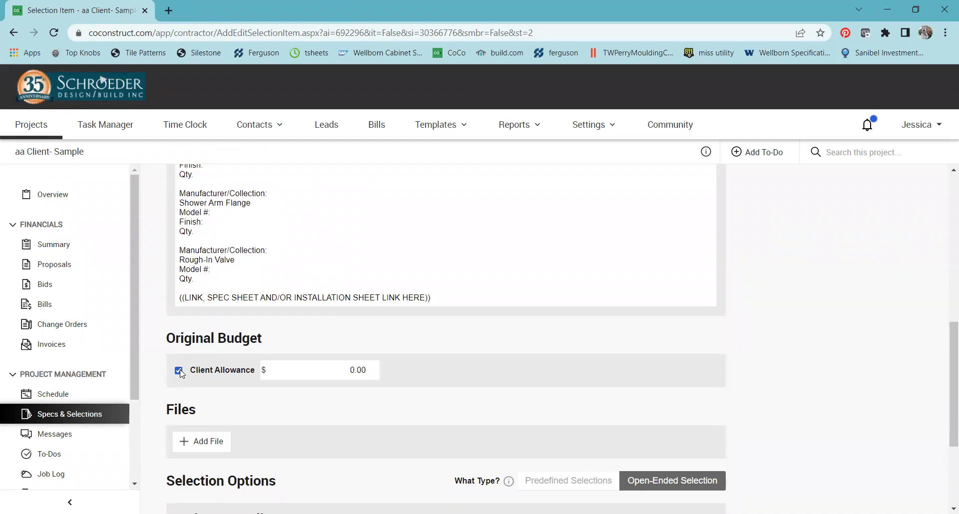
scroll(180, 374, "down", 1)
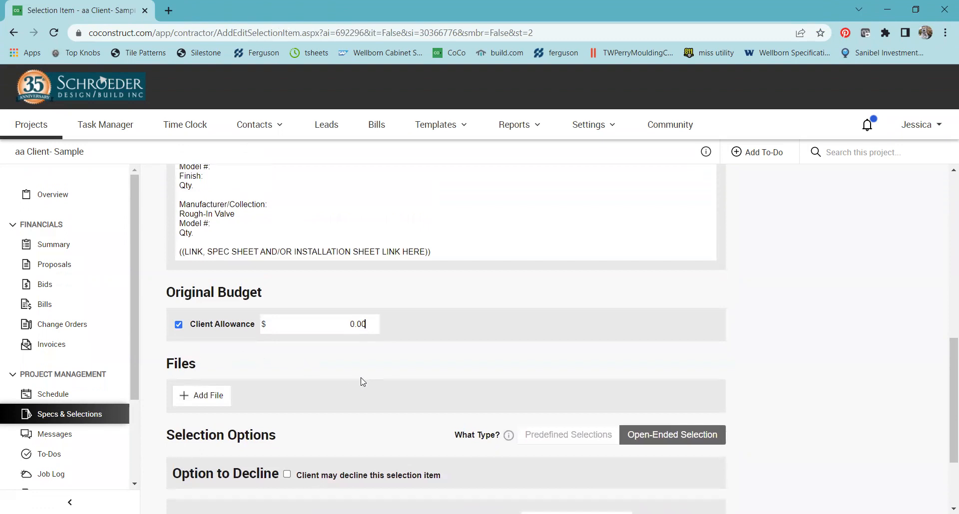
scroll(363, 382, "up", 10)
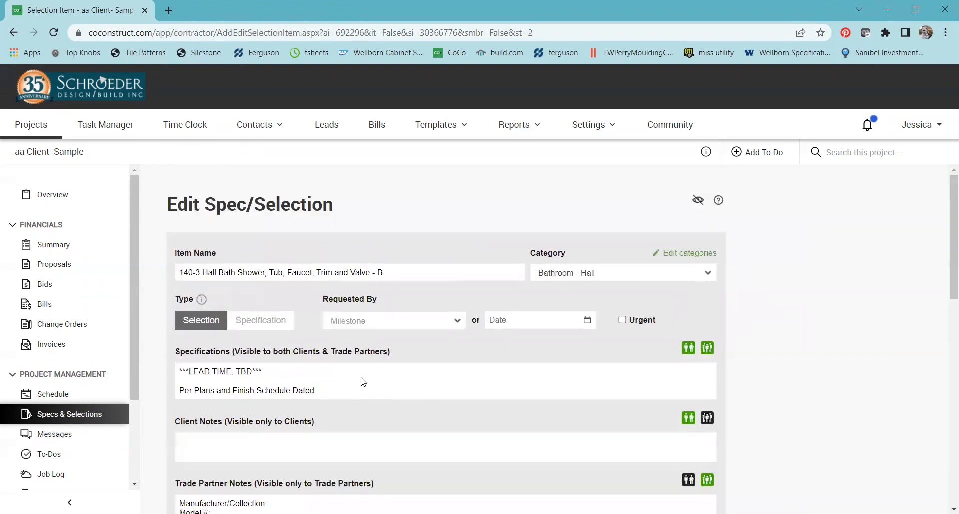
scroll(363, 382, "down", 10)
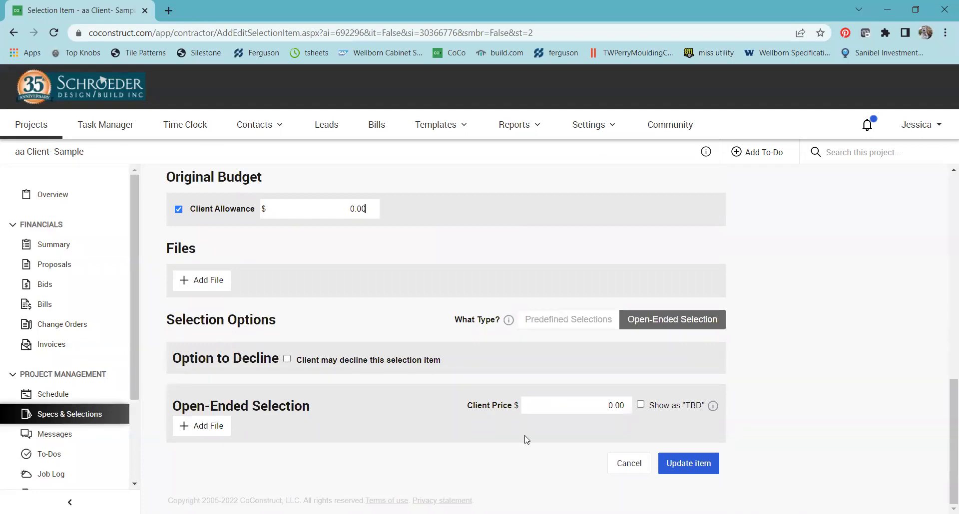
left_click(641, 405)
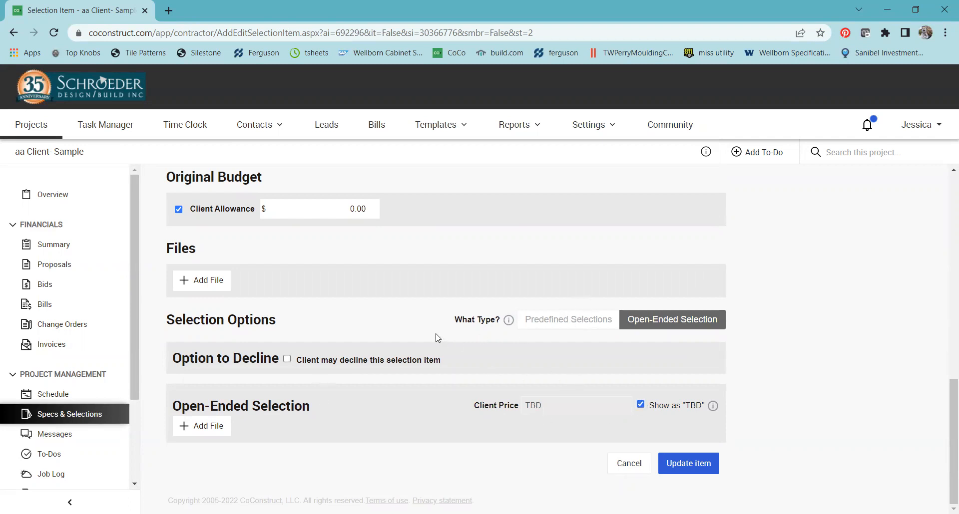
- Set the Client Allowance to 600.00, save the item, and check its allowance and choice in the project list
left_click(359, 207)
scroll(360, 208, "up", 2)
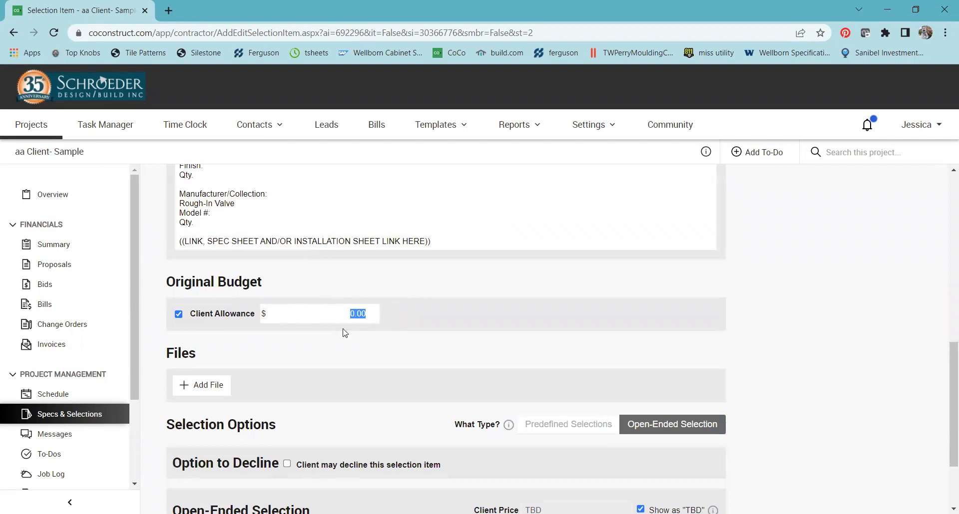
type("600.00")
scroll(350, 331, "down", 2)
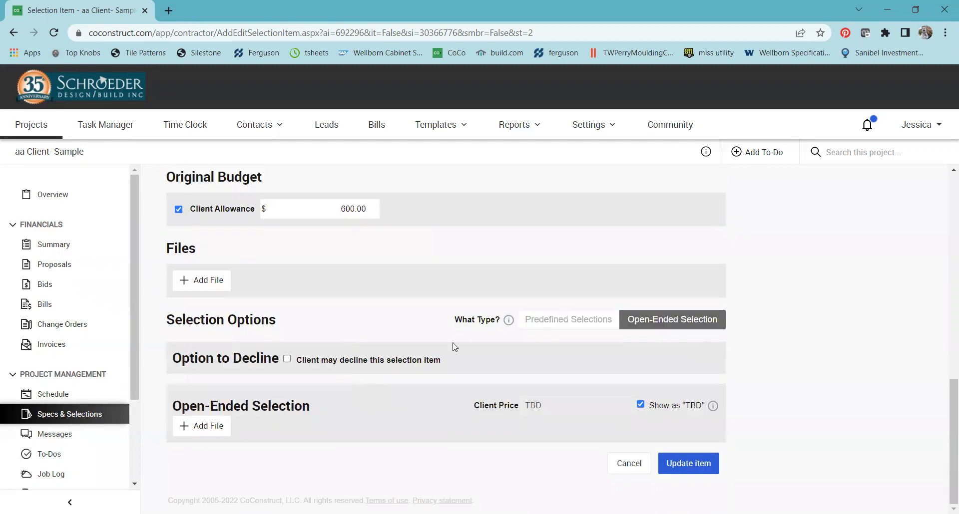
left_click(687, 465)
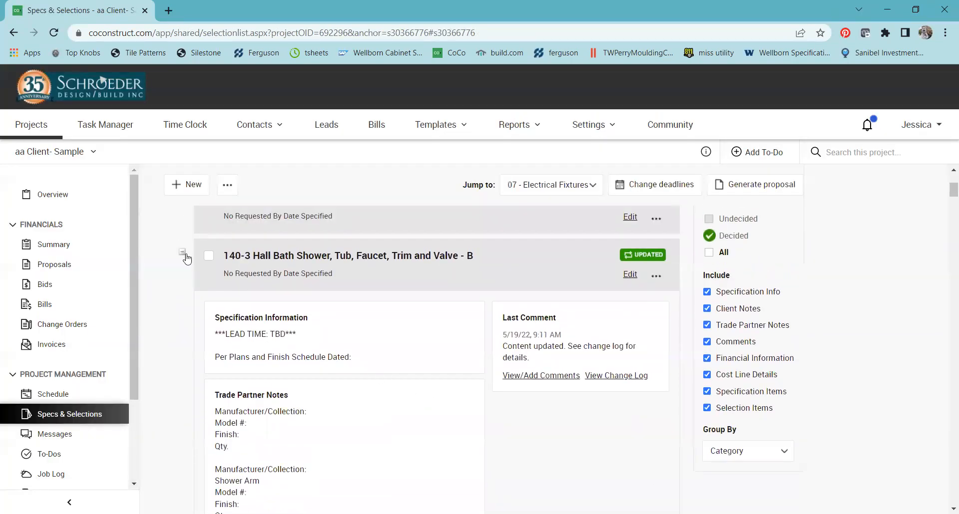
scroll(194, 333, "down", 5)
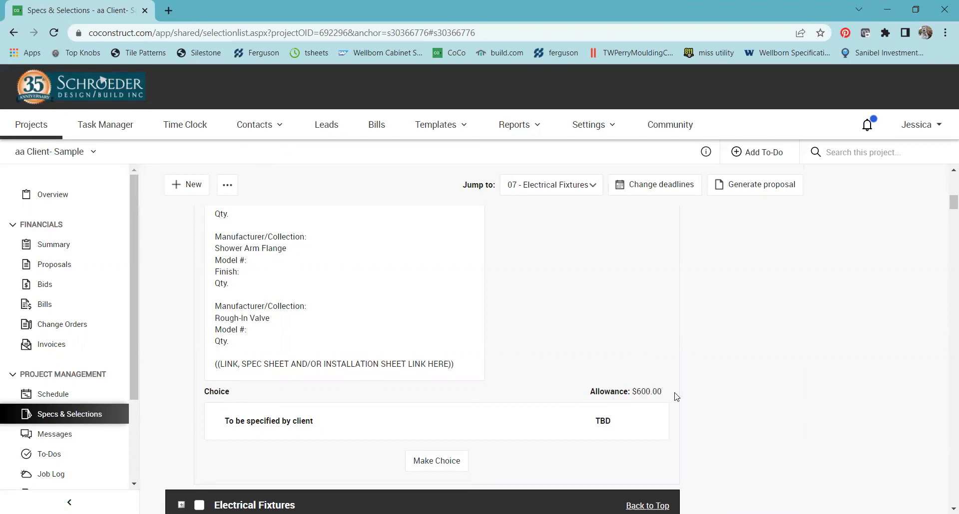
scroll(501, 395, "up", 5)
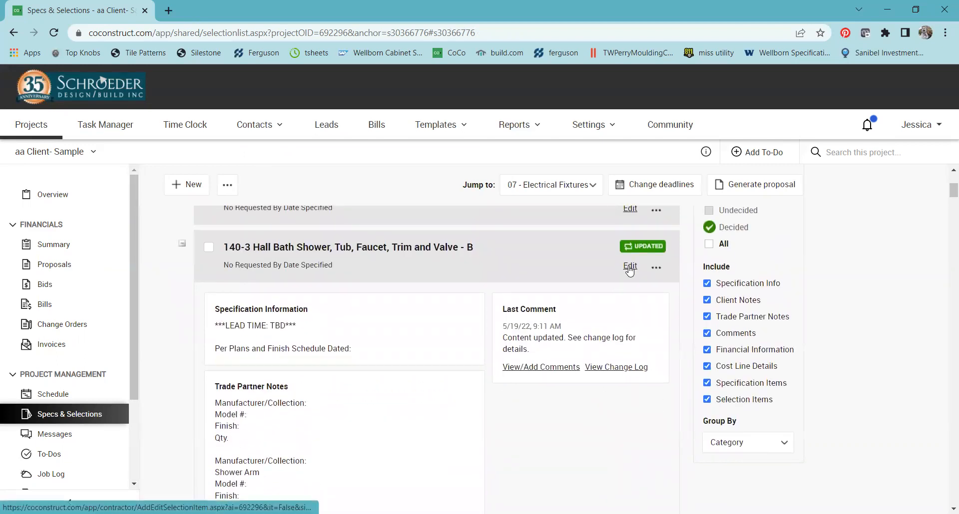
- Reopen the Hall Bath Shower, Tub, Faucet, Trim and Valve - B item for editing and switch its selection options to Predefined Selections
left_click(629, 270)
scroll(188, 349, "down", 10)
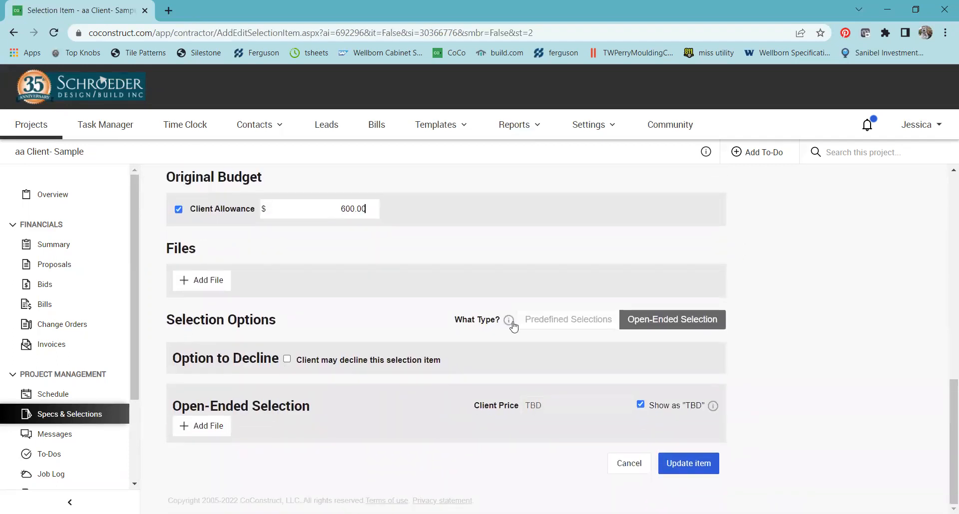
left_click(557, 327)
- Enter "CHOICE A" with "website" on a second line as the description of Option #1
left_click(314, 429)
type("CHOICE A")
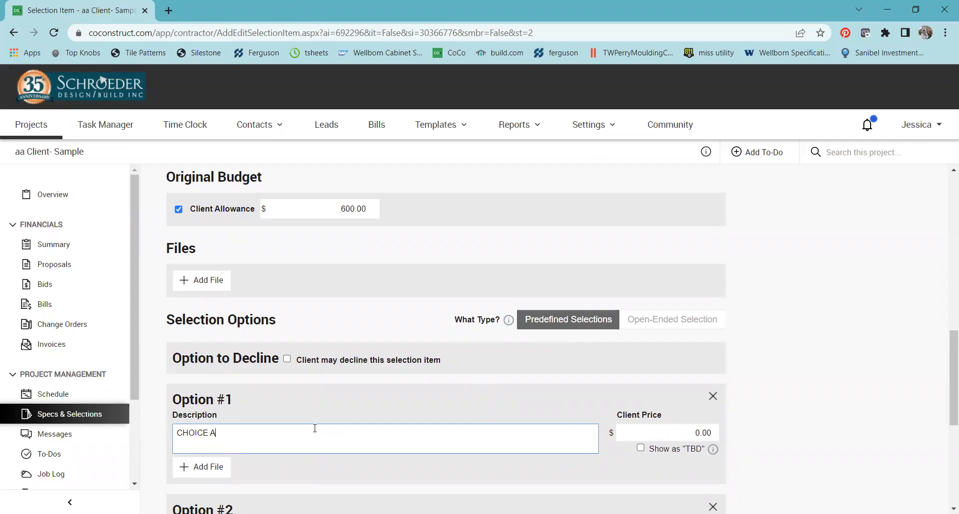
scroll(314, 430, "down", 3)
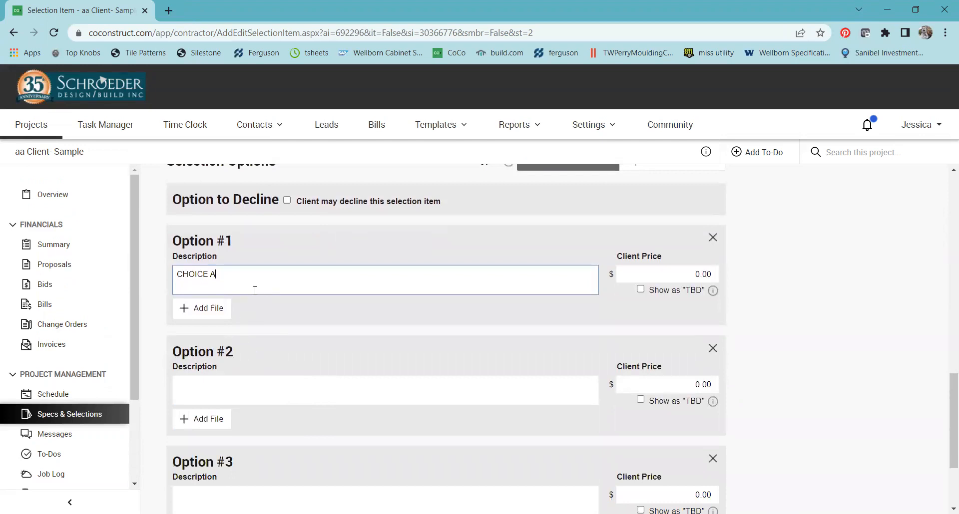
type("A")
key("Return")
type("website")
- Copy the first block of Manufacturer/Collection, Model #, Finish and Qty. lines from the trade partner notes
scroll(255, 290, "up", 6)
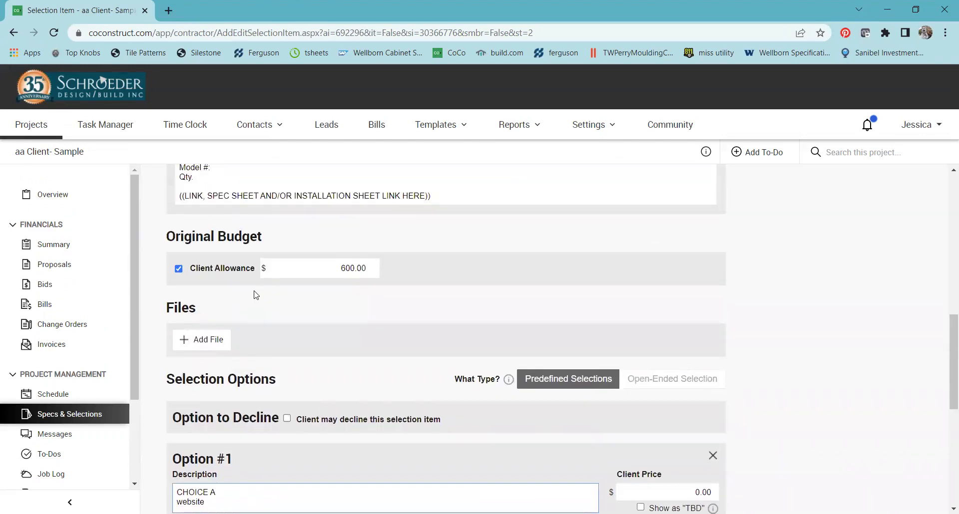
scroll(254, 290, "up", 2)
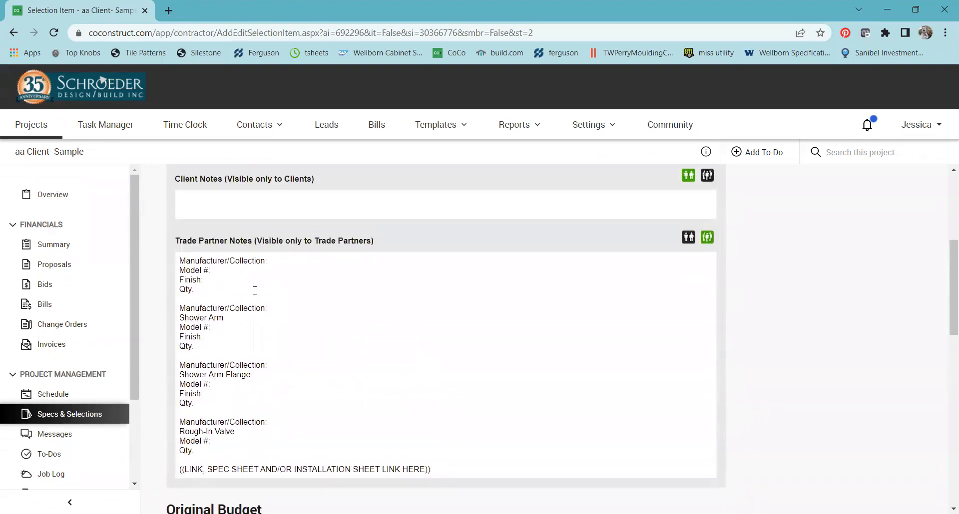
left_click_drag(201, 287, 175, 254)
key("ctrl+c")
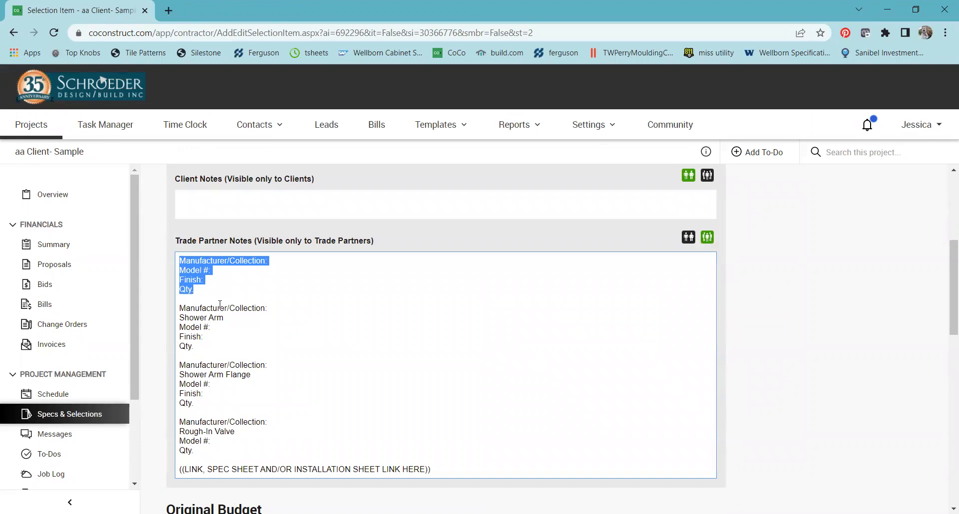
- Replace Option #1's description with "Tub" followed by the copied Manufacturer/Collection, Model #, Finish and Qty. lines
scroll(220, 304, "down", 8)
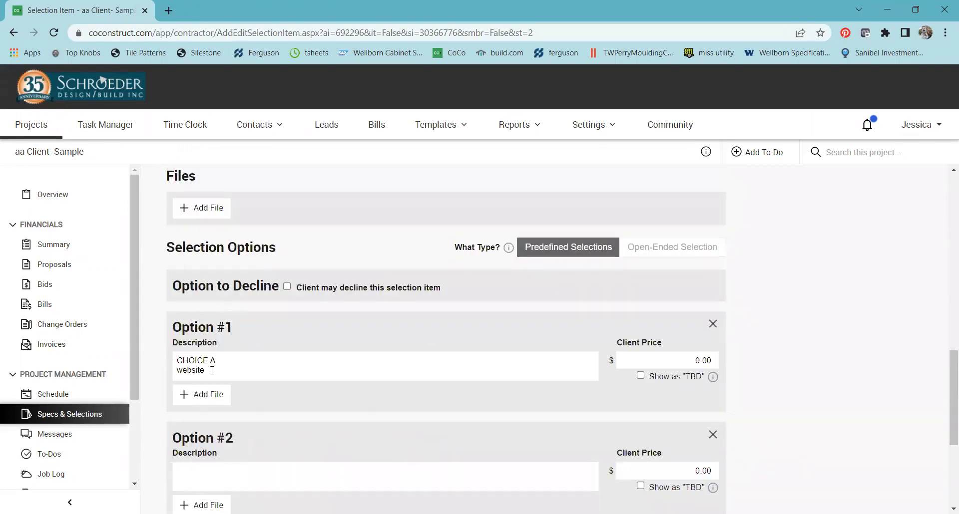
left_click_drag(212, 371, 178, 352)
type("Tu")
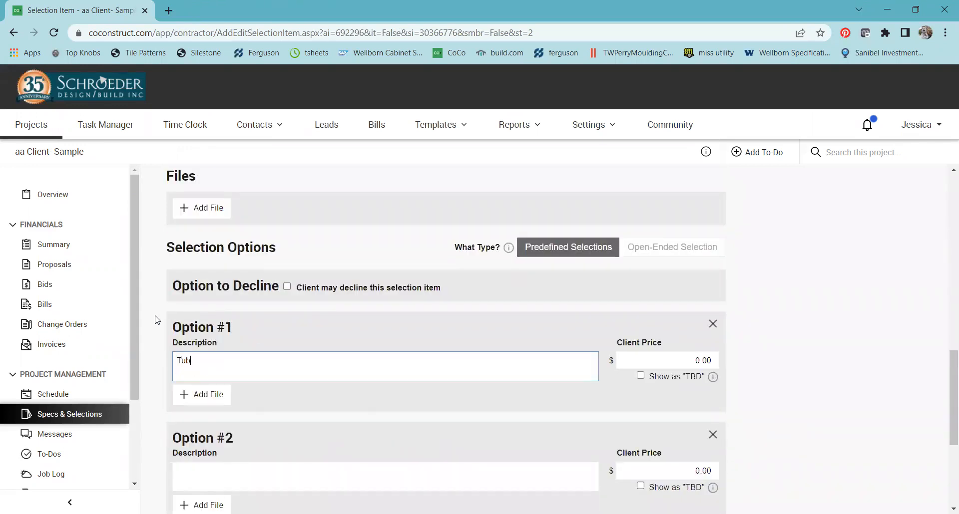
type("b")
key("Return")
key("ctrl+v")
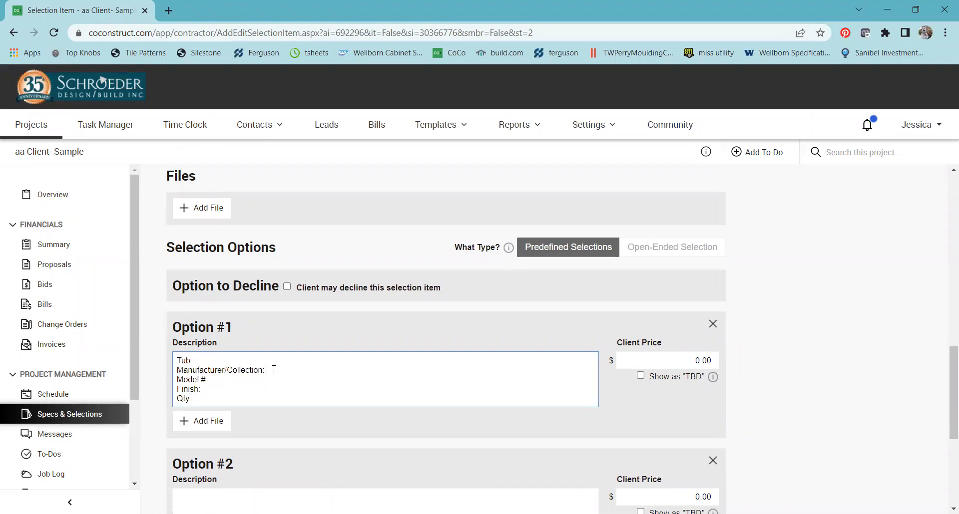
- Enter "Kohler Archer" as the Manufacturer/Collection in Option #1's description
type("Kohler al")
key("BackSpace")
key("BackSpace")
type("Archer")
left_click(234, 387)
- Open build.com in a separate browser tab and search it for "kohler archer"
left_click(170, 11)
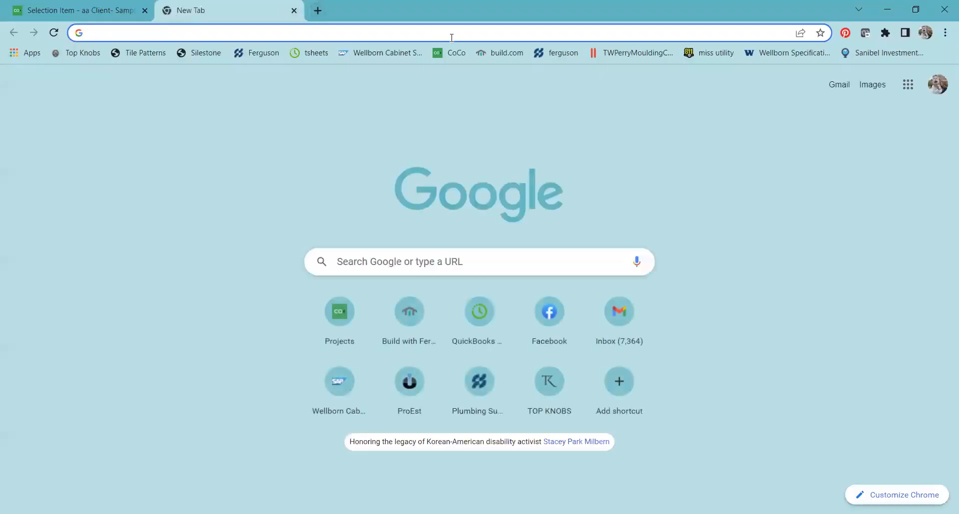
left_click(502, 53)
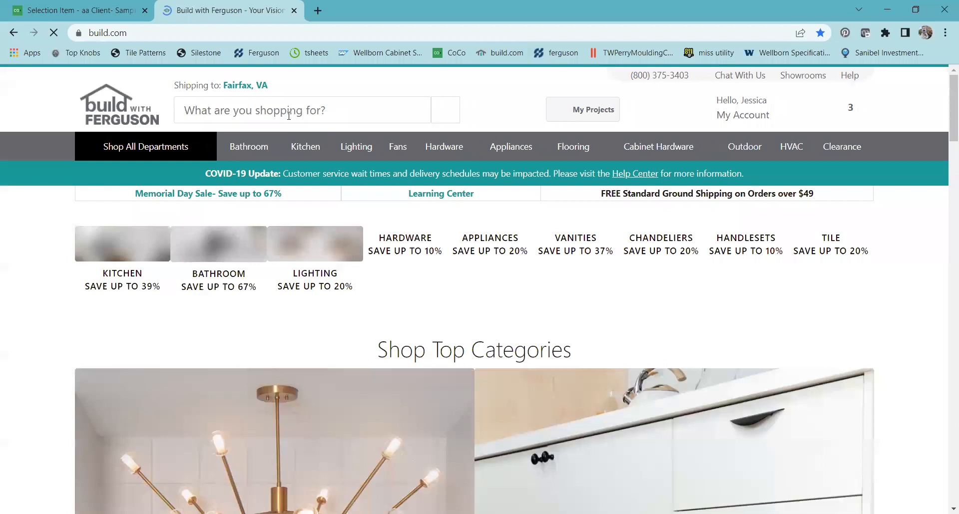
left_click(288, 115)
type("kohler archer")
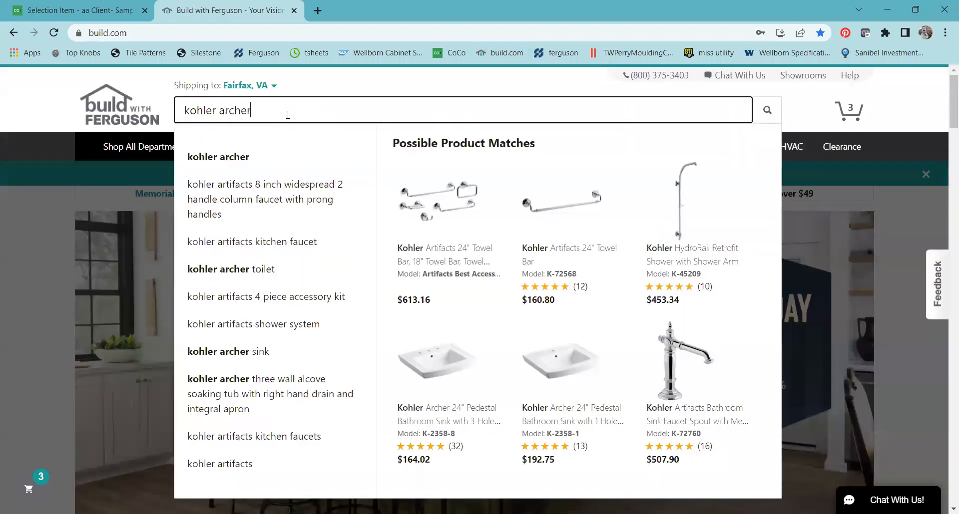
key("Return")
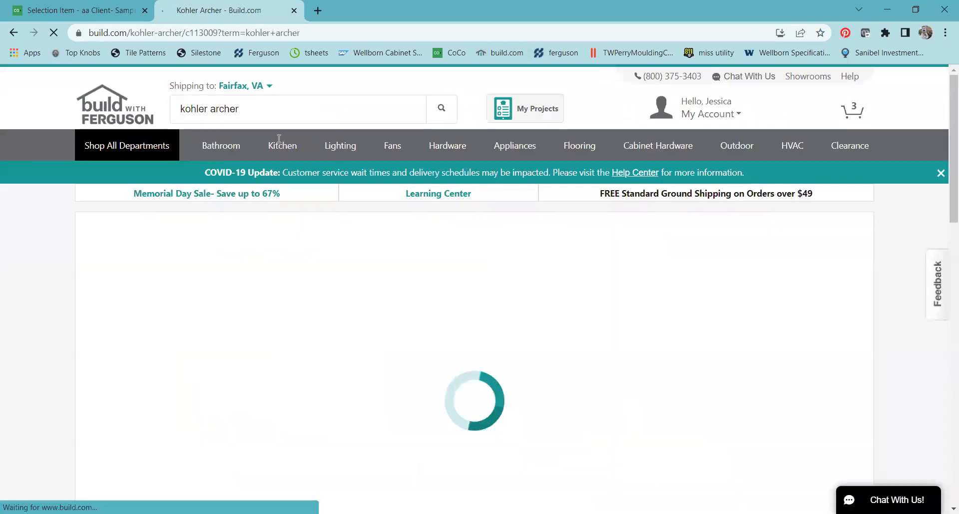
- Narrow the Kohler Archer collection to Bathtubs and open the K-1123-RA 60" three wall alcove soaker tub
scroll(158, 400, "down", 4)
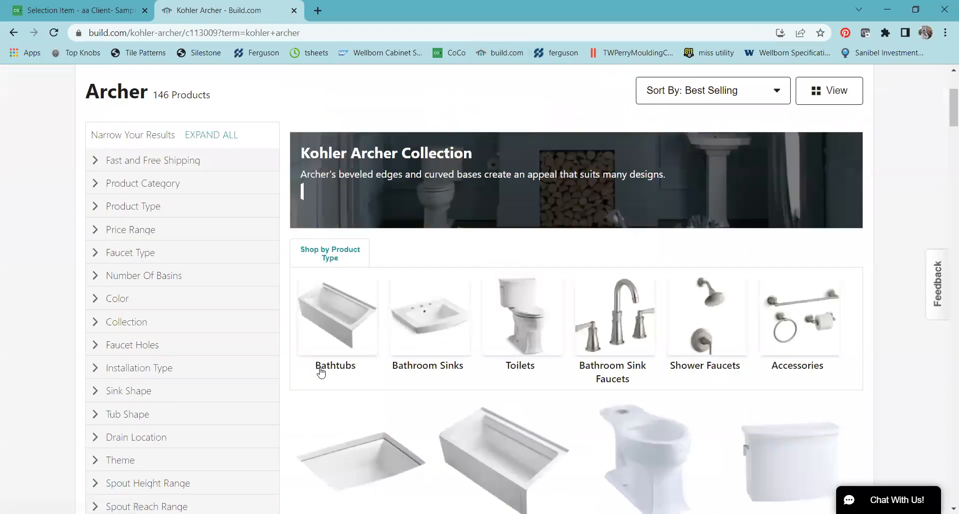
left_click(320, 368)
scroll(320, 372, "down", 4)
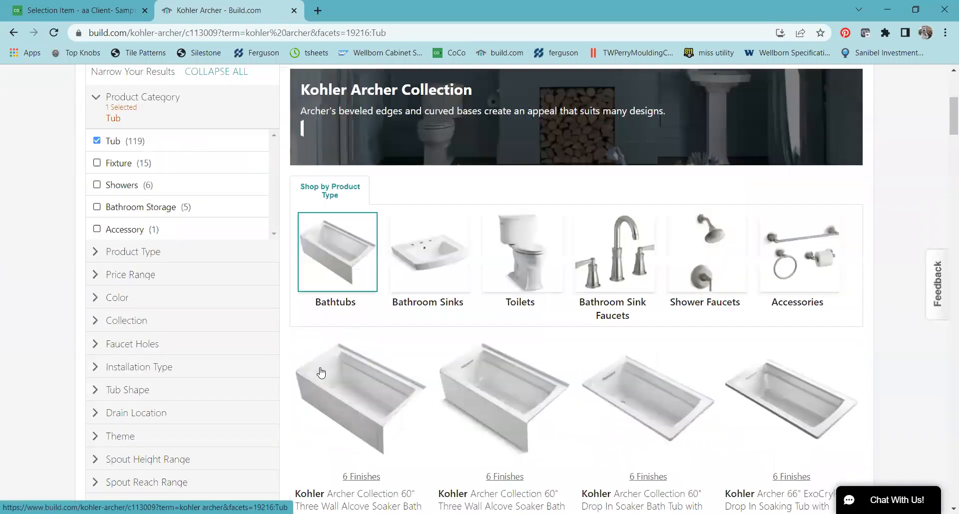
scroll(320, 373, "down", 3)
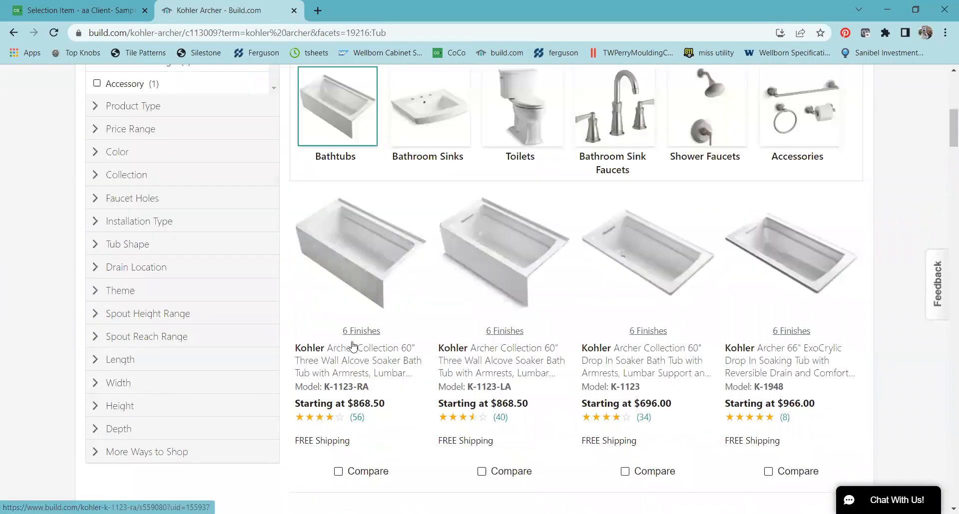
left_click(354, 369)
- Copy the tub's product title and model number over the Manufacturer/Collection and Model # lines in Option #1's description in CoConstruct
left_click_drag(548, 298, 478, 262)
key("ctrl+c")
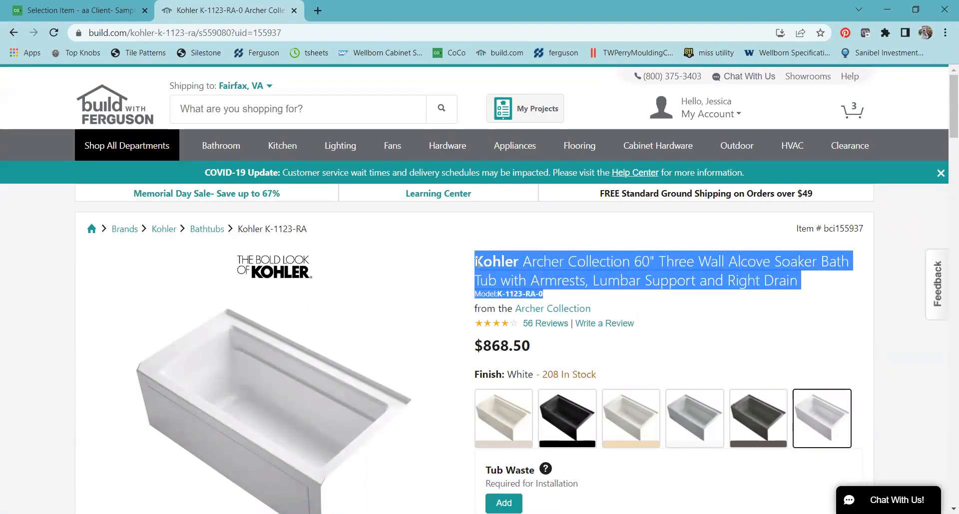
left_click(115, 7)
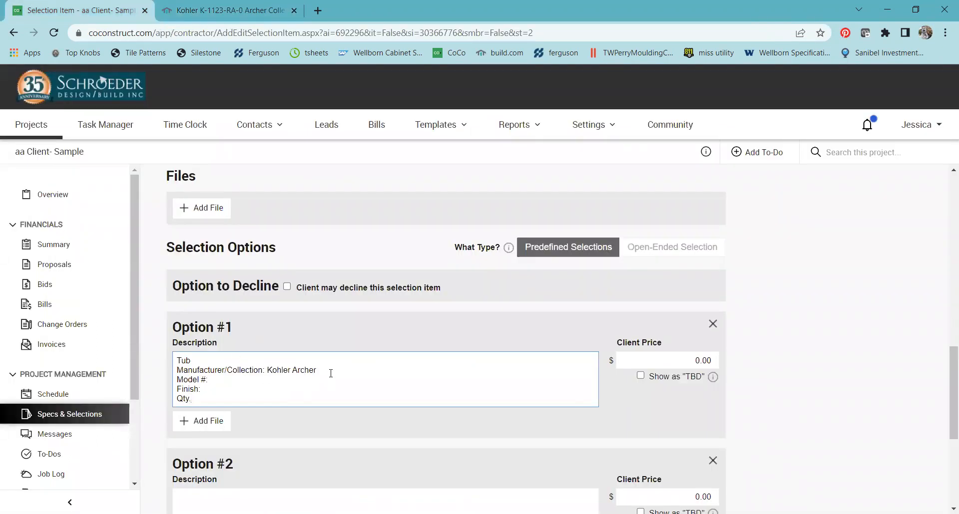
left_click_drag(327, 370, 268, 371)
left_click(210, 380)
left_click_drag(210, 380, 169, 372)
key("ctrl+v")
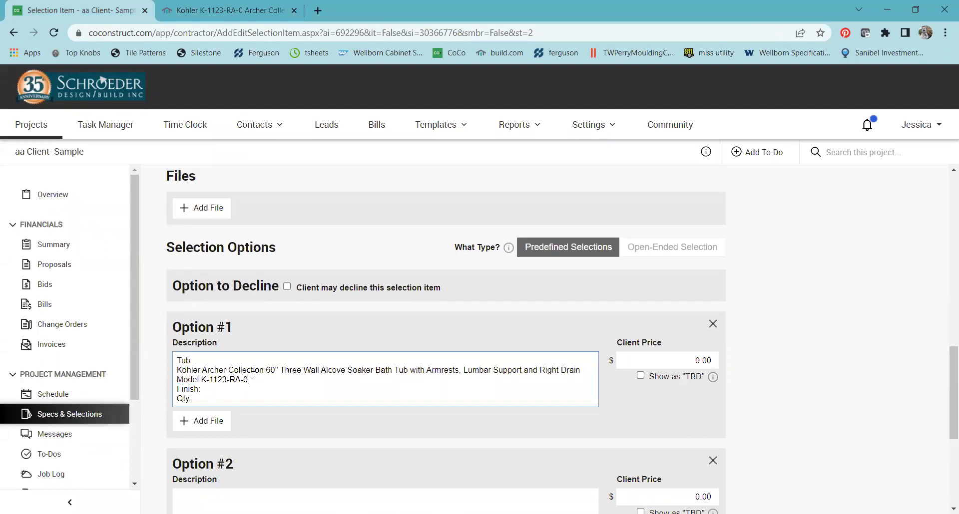
- Copy "Finish: White" from the product page over the Finish line of Option #1's description, and enter 1 for Qty
left_click(252, 11)
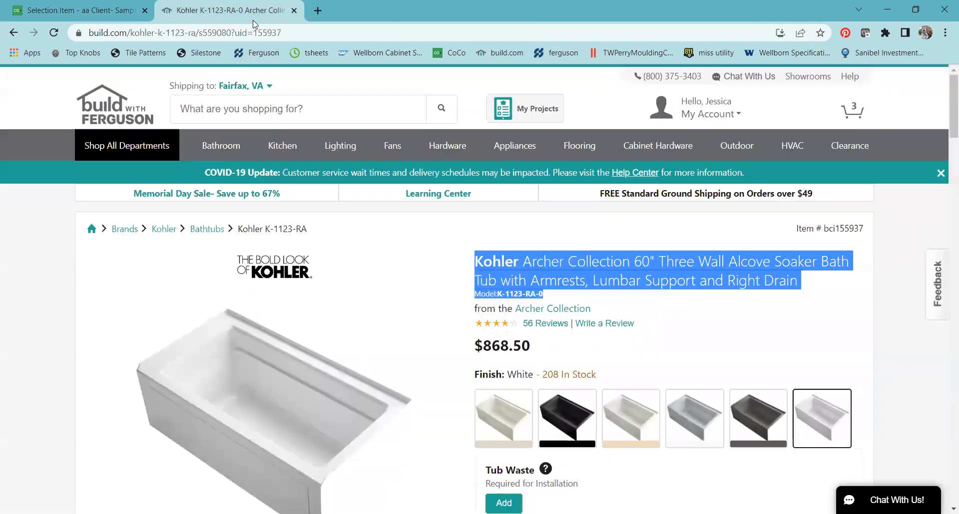
left_click_drag(533, 373, 475, 375)
key("ctrl+c")
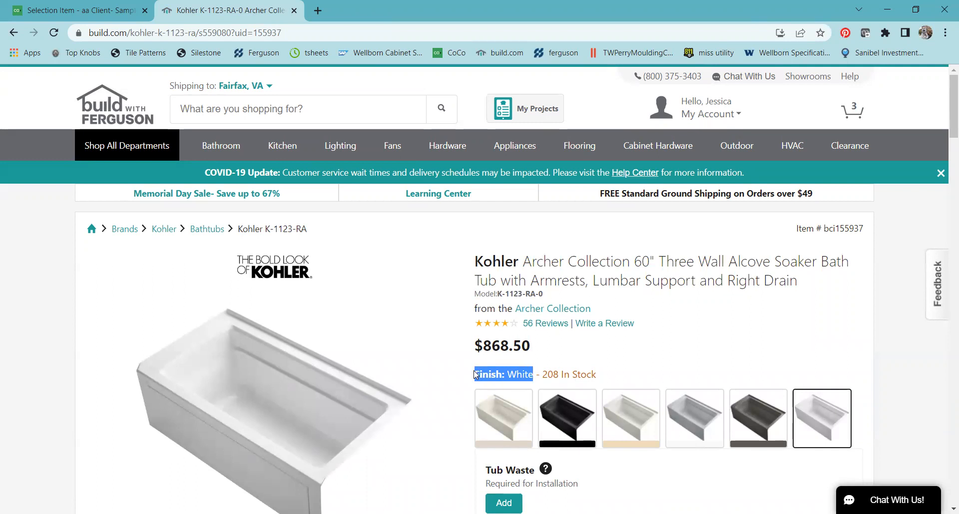
left_click(106, 9)
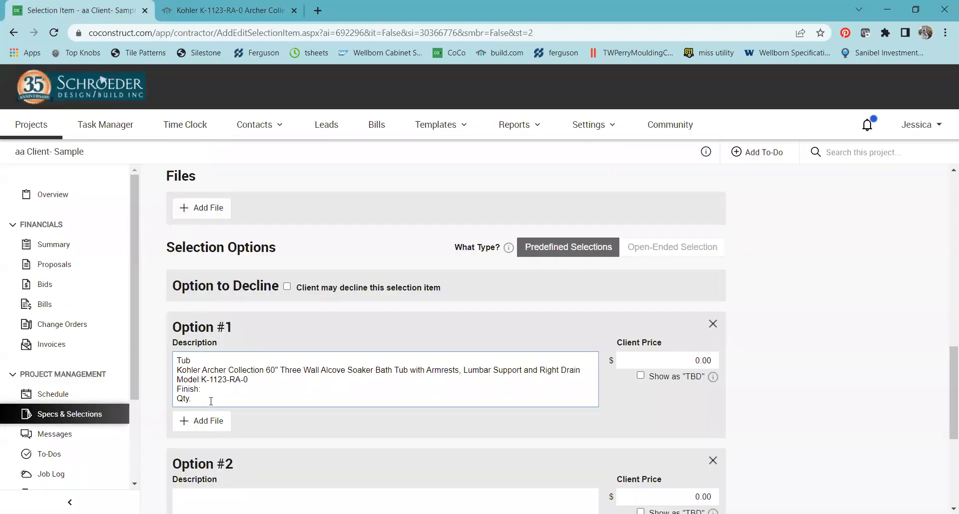
left_click_drag(202, 389, 172, 390)
key("ctrl+v")
type("1")
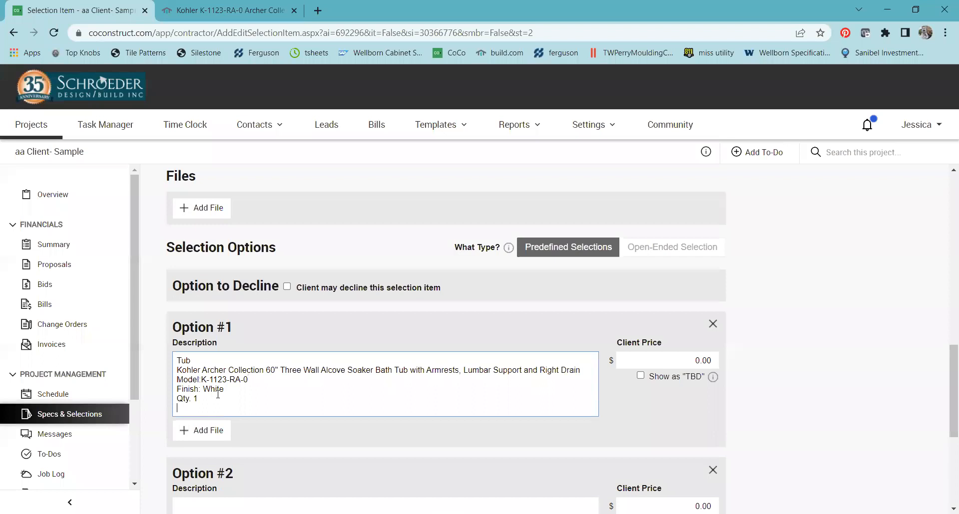
- Copy the tub product page's web address into Option #1's description below the Qty. line and start another line
left_click(194, 14)
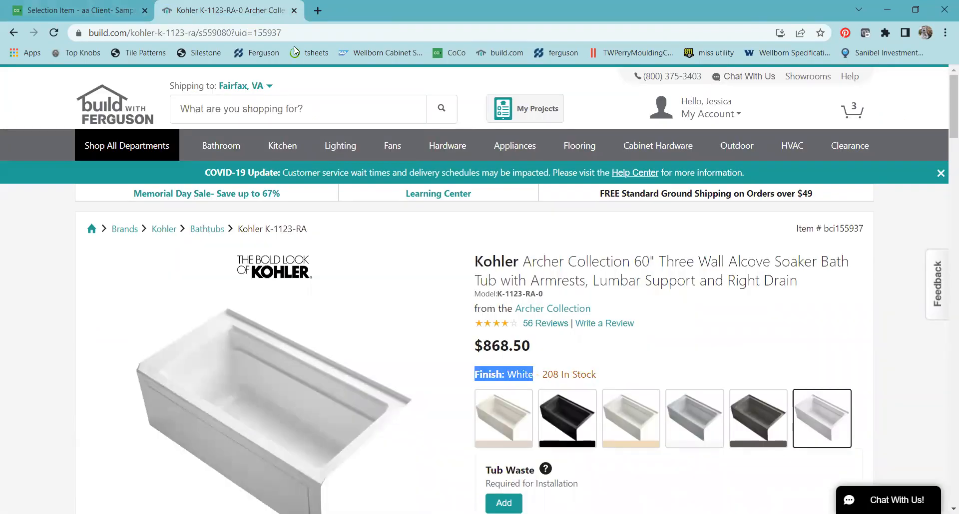
left_click(394, 35)
key("ctrl+c")
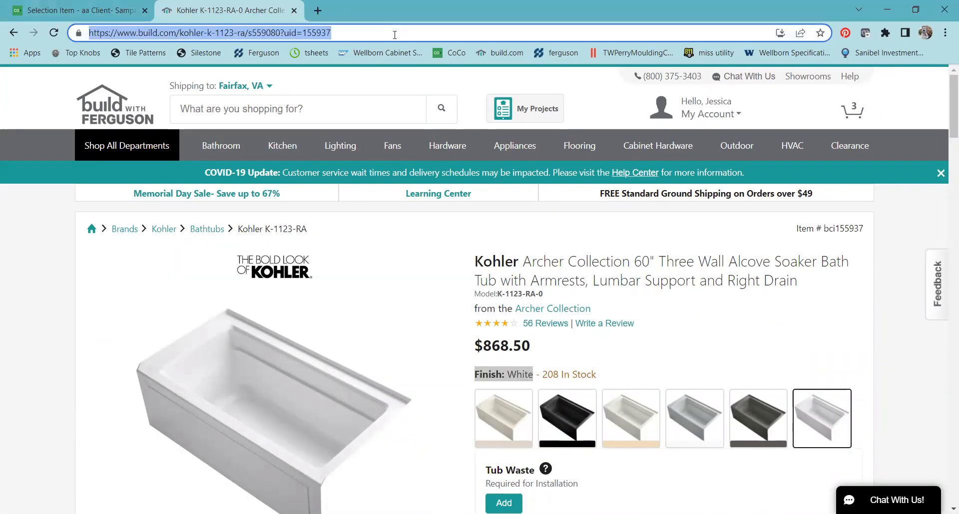
left_click(80, 10)
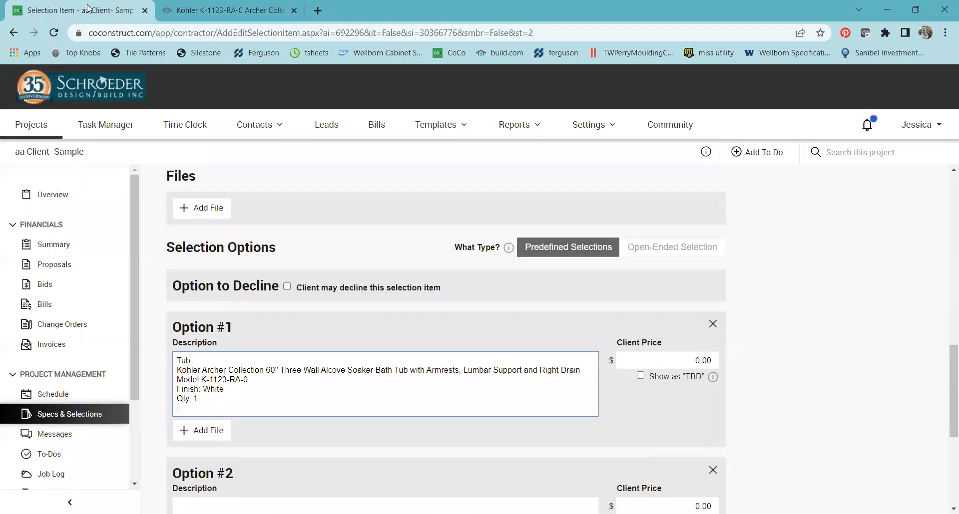
key("ctrl+v")
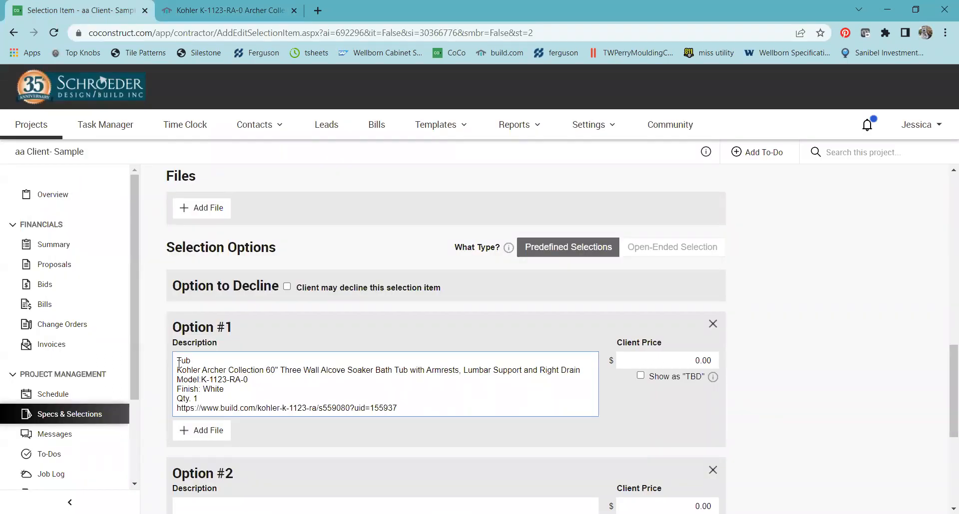
key("Return")
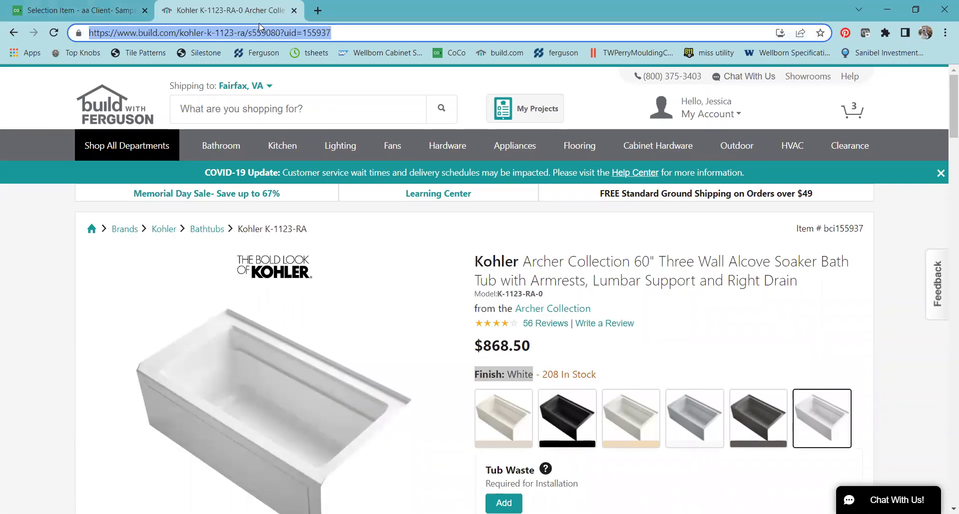
- Open the tub's Specification Sheet from the product page's Manufacturer Resources, select its web address, and return to the selection item
left_click(259, 19)
scroll(658, 304, "down", 8)
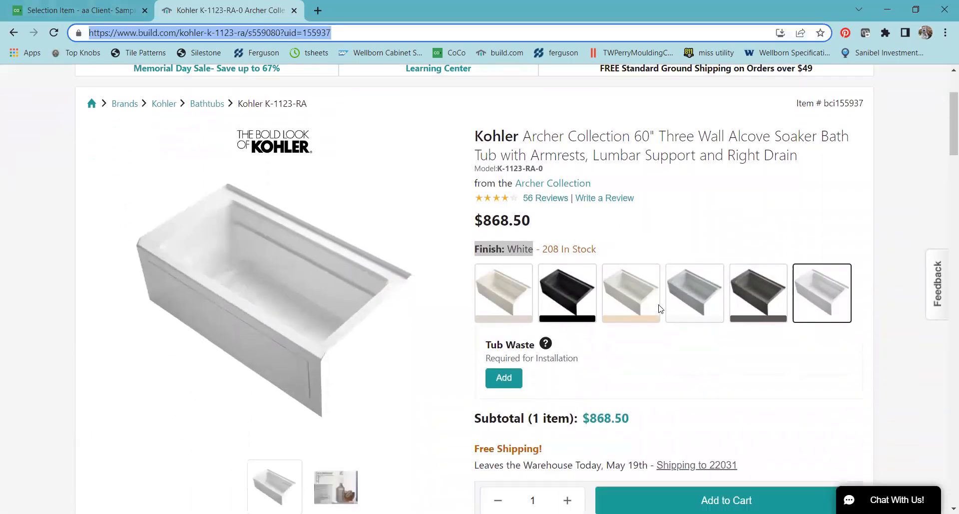
scroll(658, 304, "down", 9)
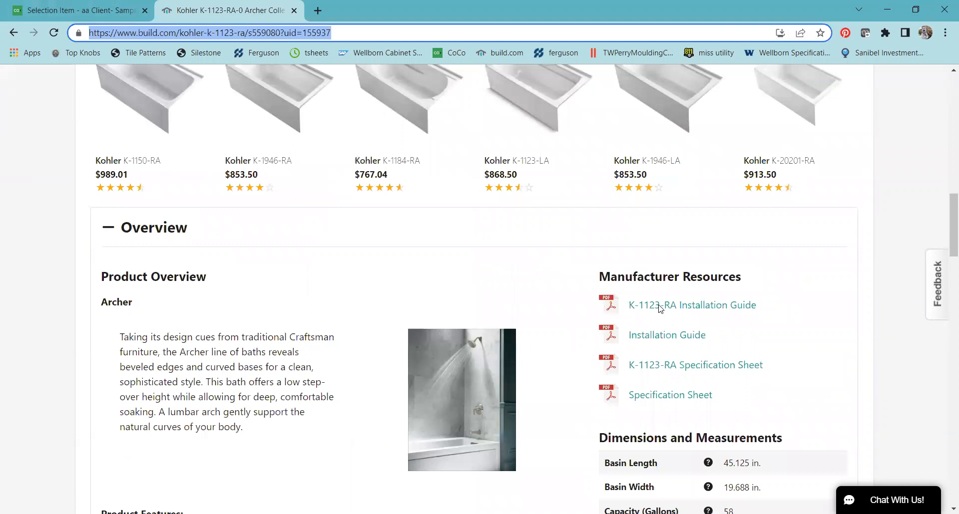
left_click(664, 396)
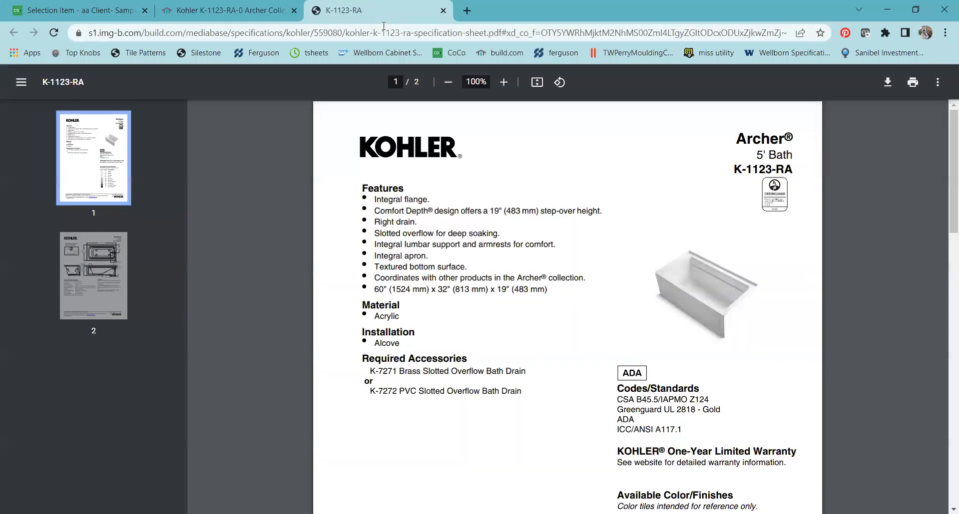
mouse_move(165, 33)
left_mouse_down()
mouse_move(90, 33)
mouse_move(163, 33)
left_mouse_up()
triple_click(163, 33)
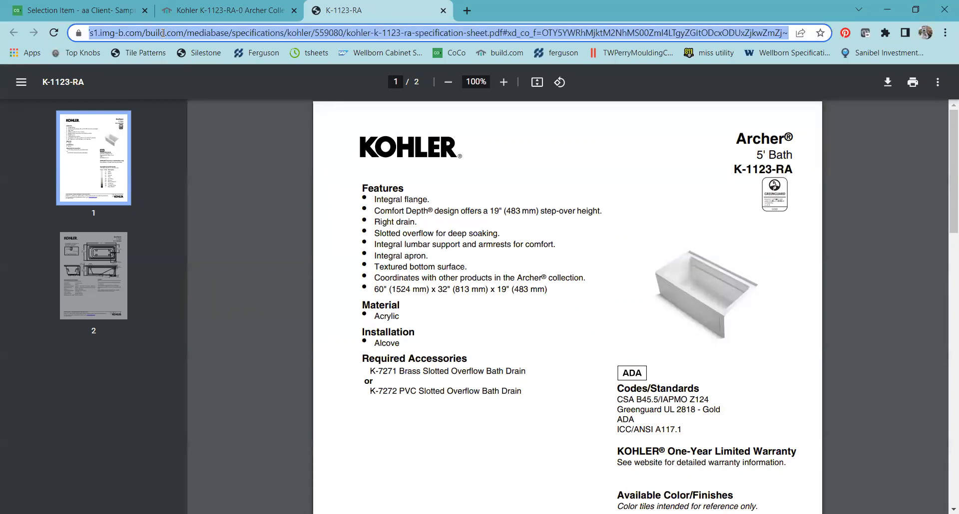
left_click(79, 10)
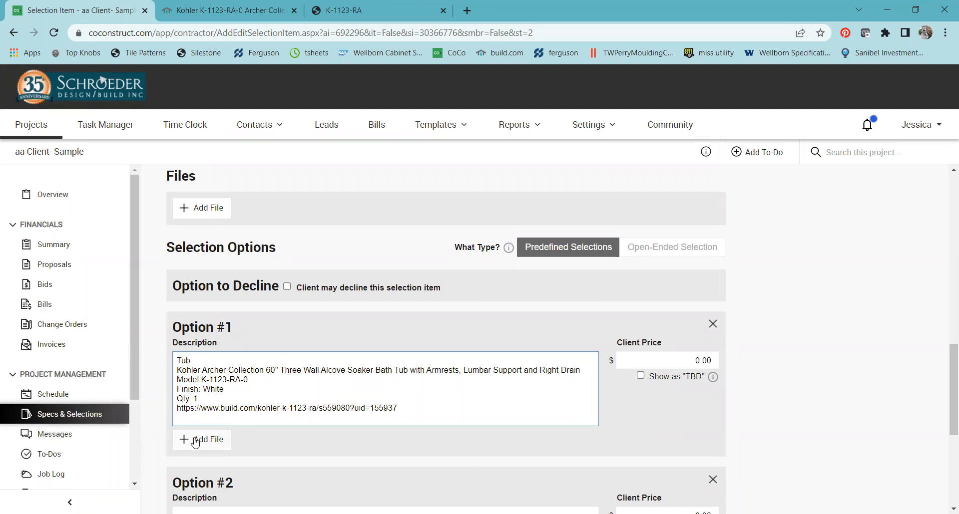
- View the Archer tub's main image on its build.com product page, and return to the selection item in CoConstruct
left_click(230, 10)
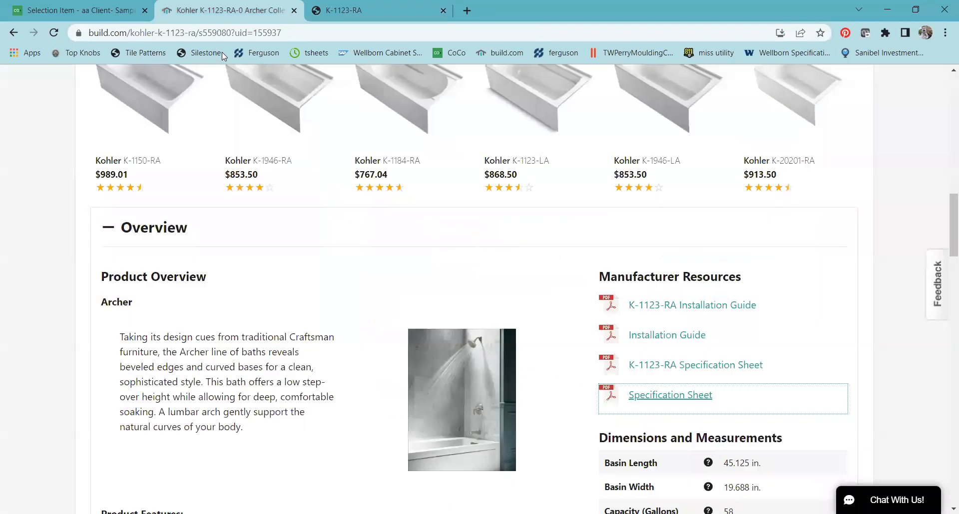
scroll(261, 314, "up", 12)
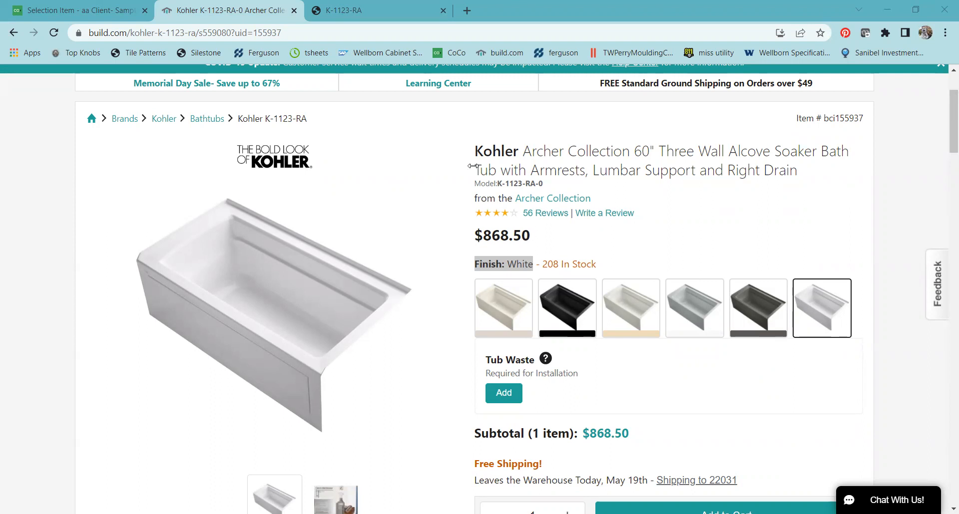
left_click(200, 11)
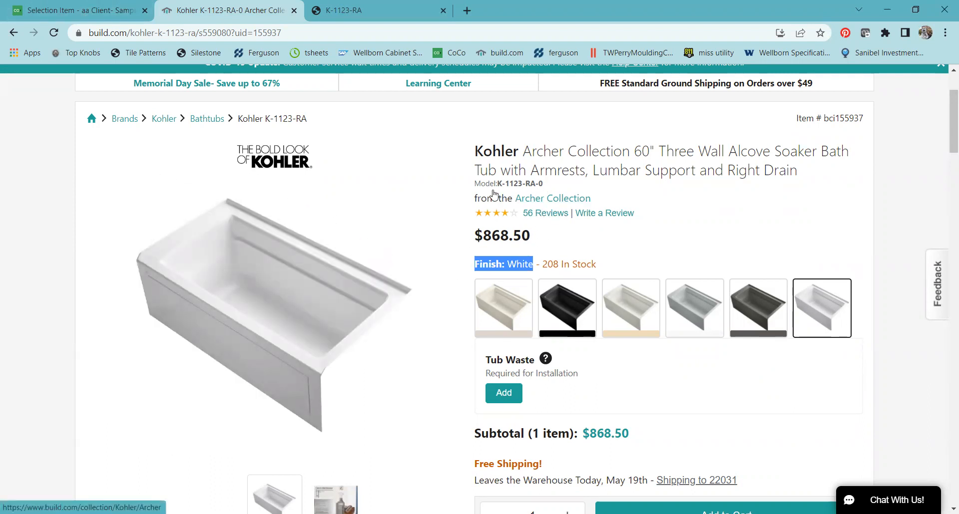
left_click(77, 11)
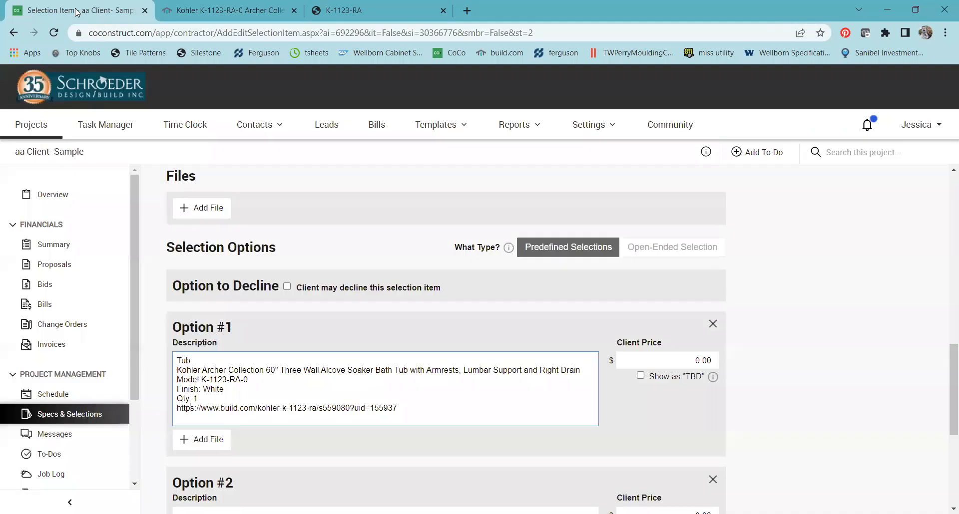
- Upload the image K-1123-RA-0.PNG from the computer to Option #1, leaving its file description empty
left_click(223, 448)
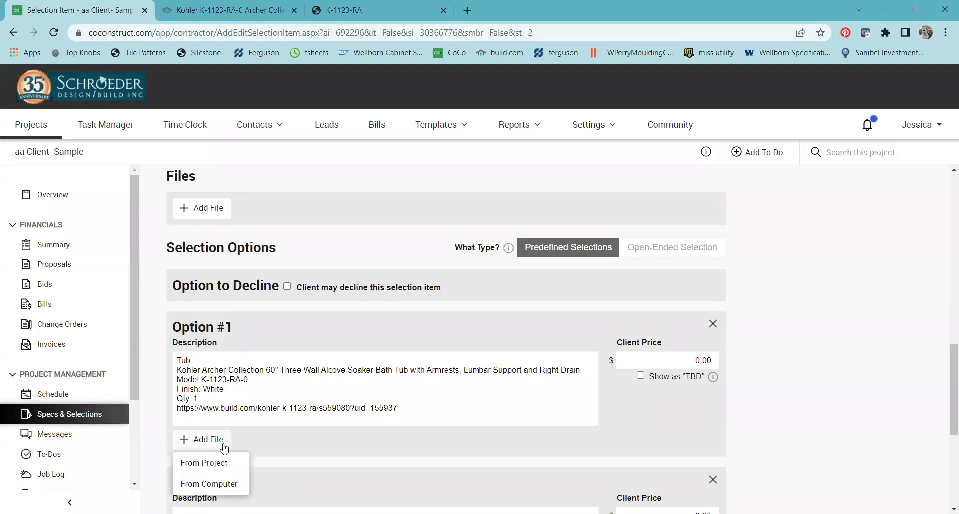
left_click(220, 484)
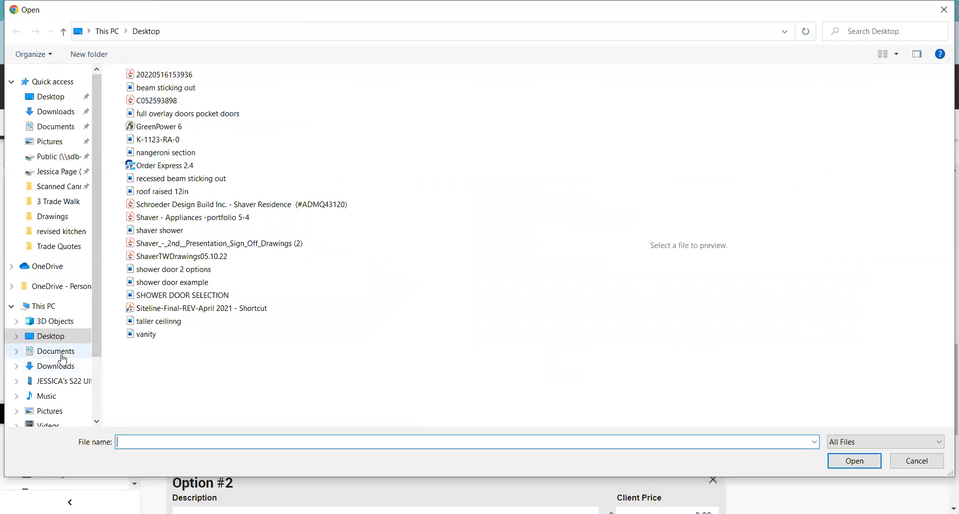
left_click(178, 143)
left_click(863, 464)
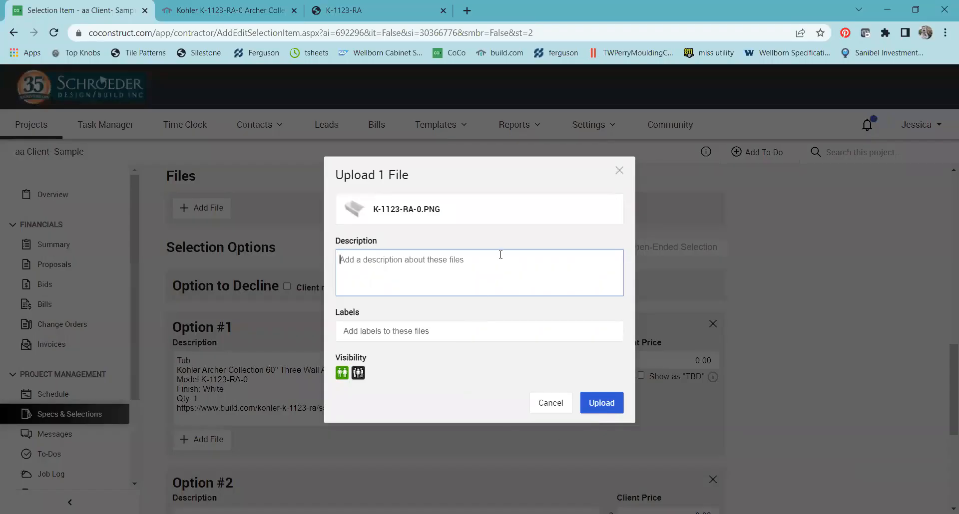
left_click(456, 175)
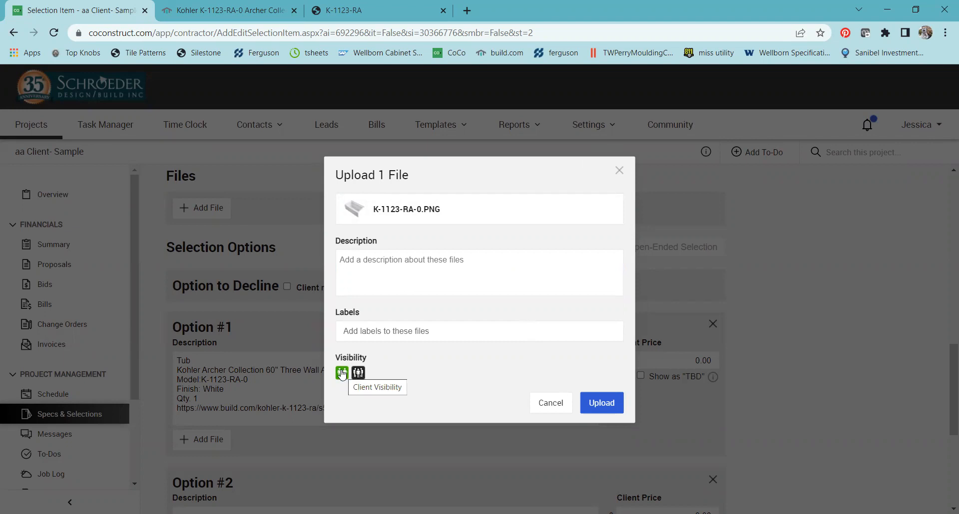
left_click(605, 403)
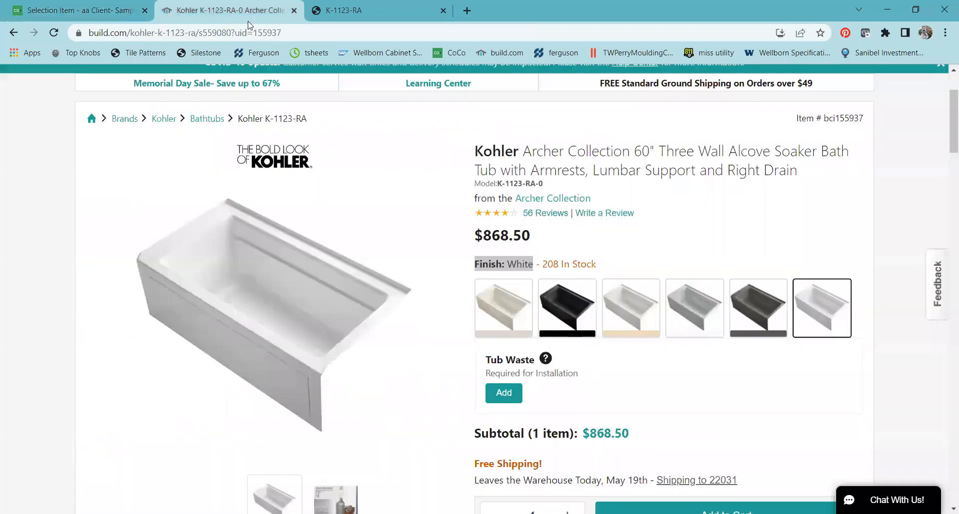
- Check the Archer tub's price on the product page and set Option #1's Client Price to 868.50
left_click(248, 18)
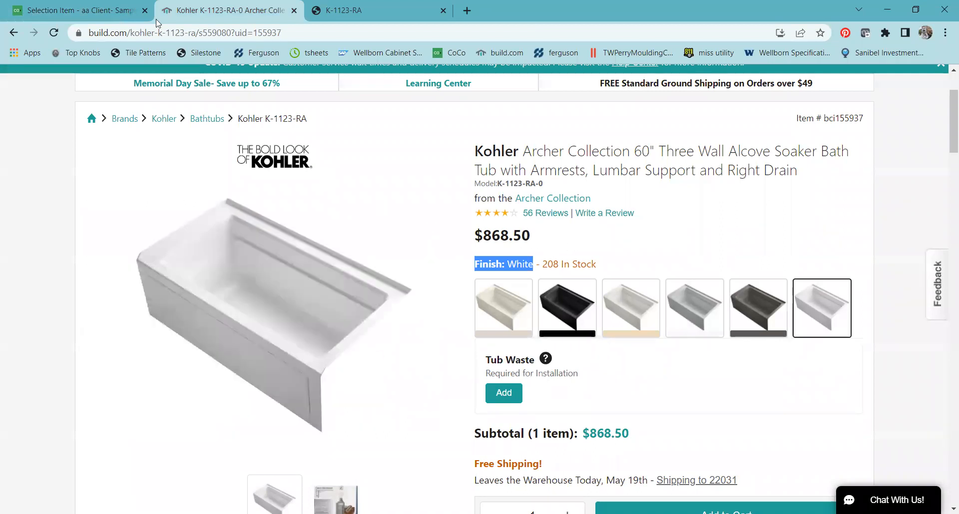
left_click(111, 7)
left_click(695, 359)
double_click(695, 360)
type("368")
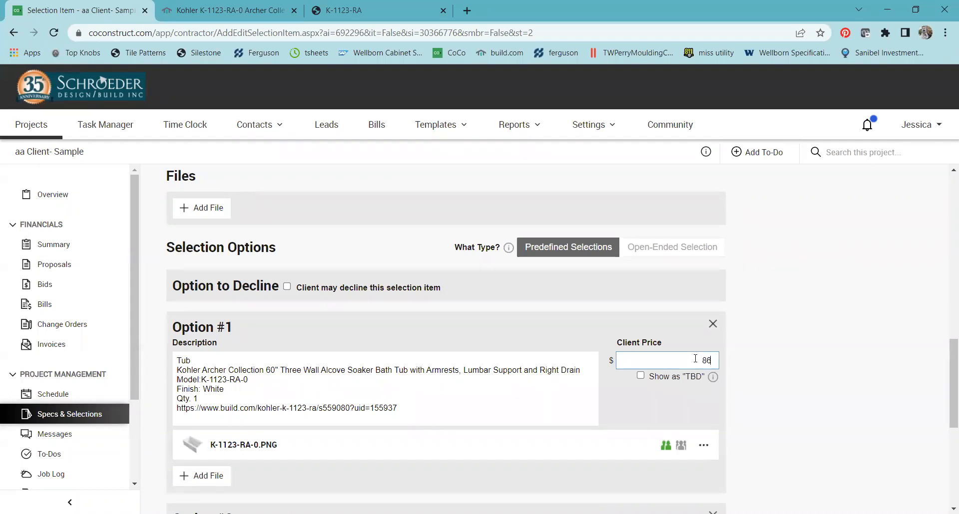
type(".50")
left_click(643, 403)
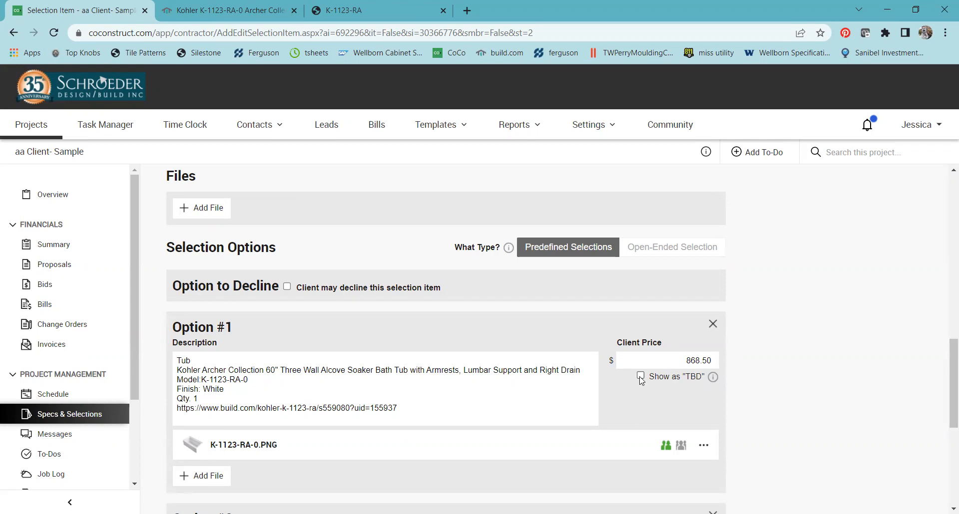
- Search build.com for "kohler underscore" and open the product page of the first tub in the results
scroll(629, 392, "down", 2)
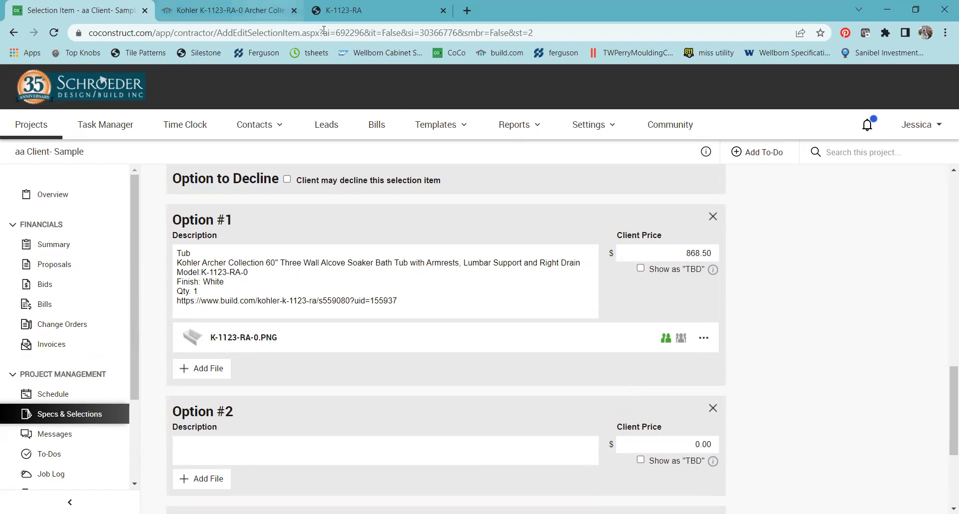
left_click(235, 10)
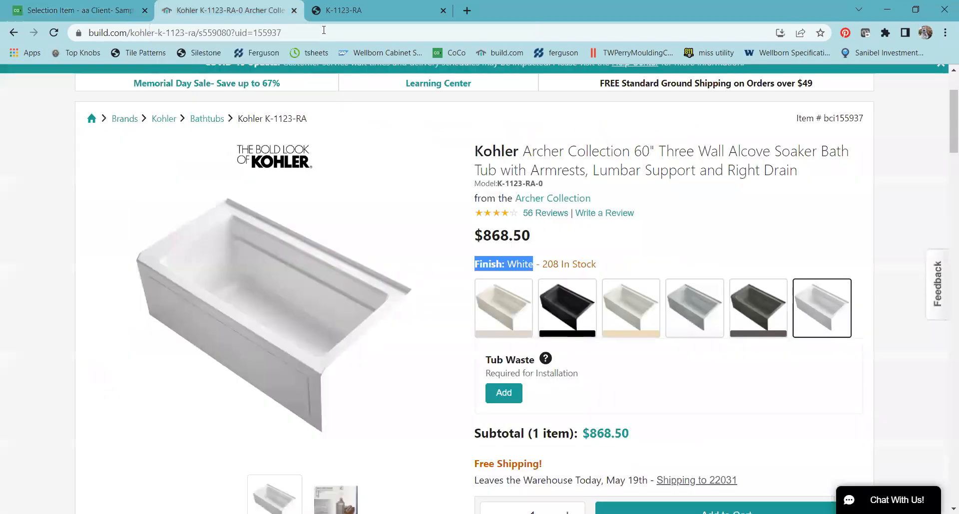
scroll(632, 263, "up", 3)
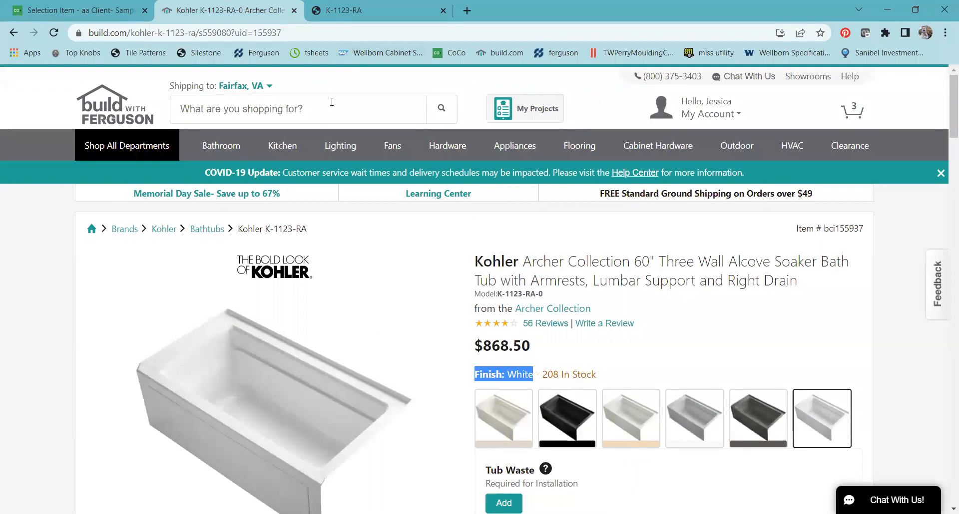
left_click(332, 102)
type("kohler und")
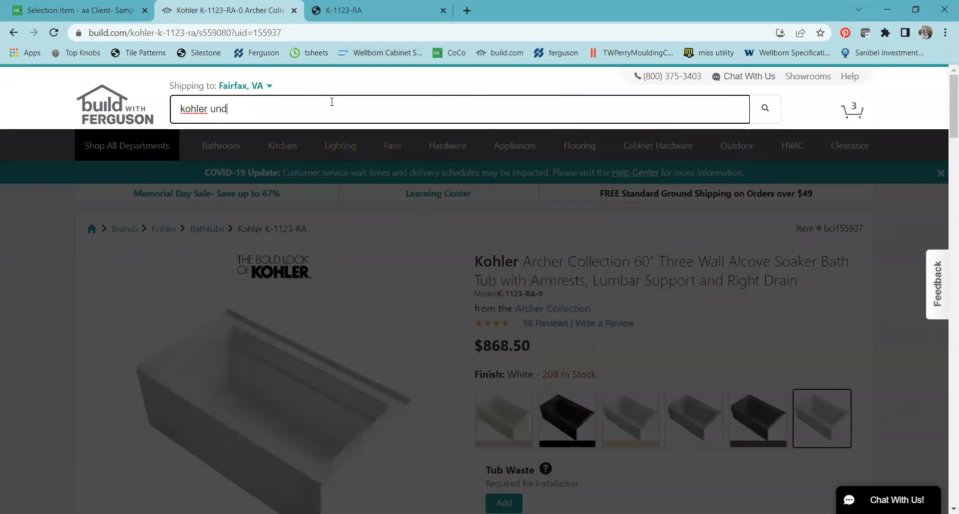
type("erscor")
type("e")
key("Return")
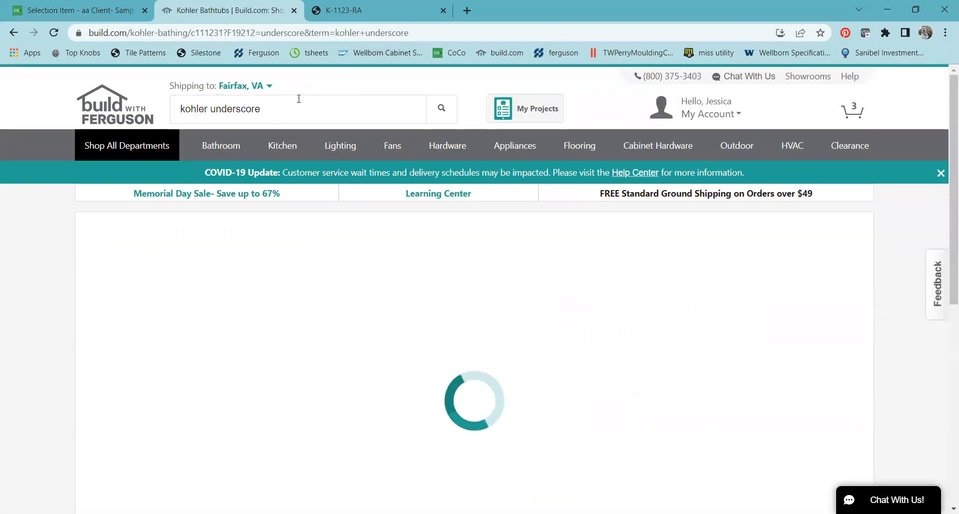
scroll(349, 267, "down", 3)
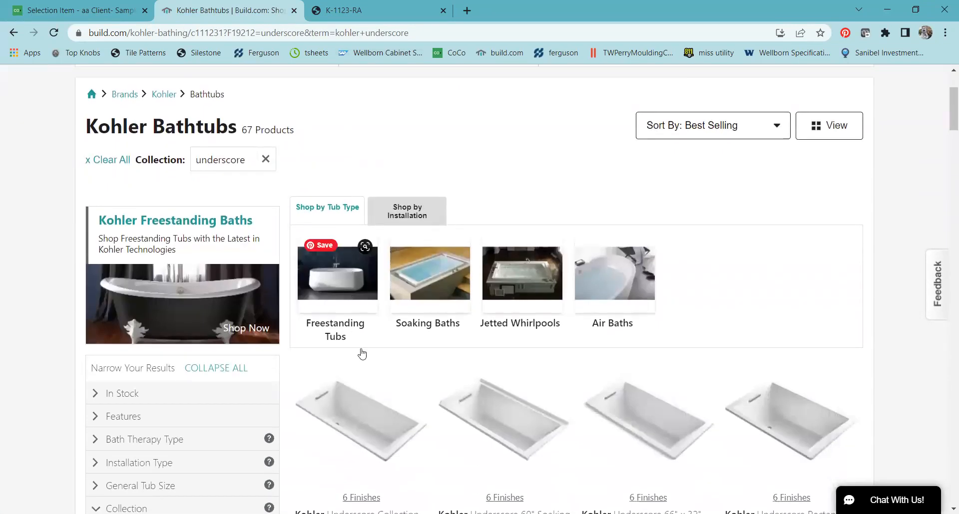
left_click(372, 417)
- Copy the Underscore tub's product title and model number into Option #2's description in CoConstruct
left_click_drag(542, 297, 478, 262)
key("ctrl+c")
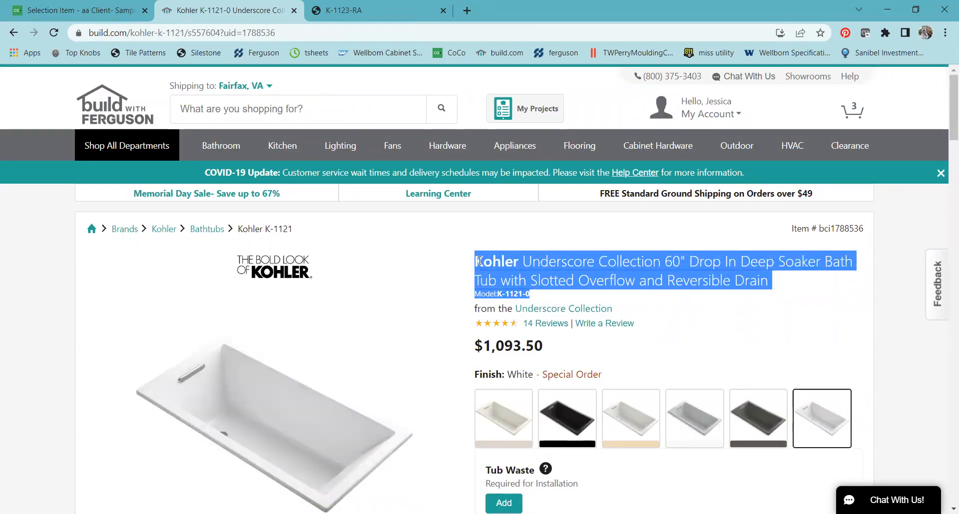
left_click(71, 11)
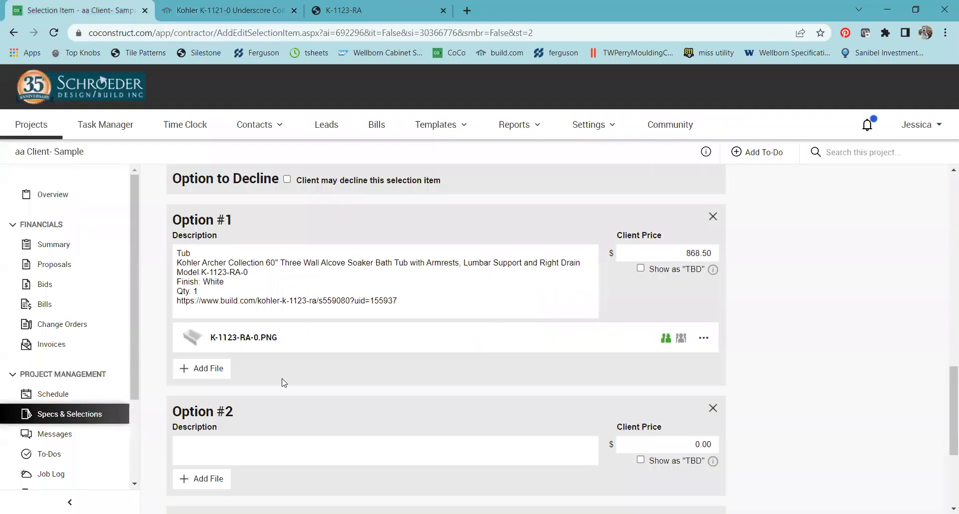
left_click(288, 446)
key("ctrl+v")
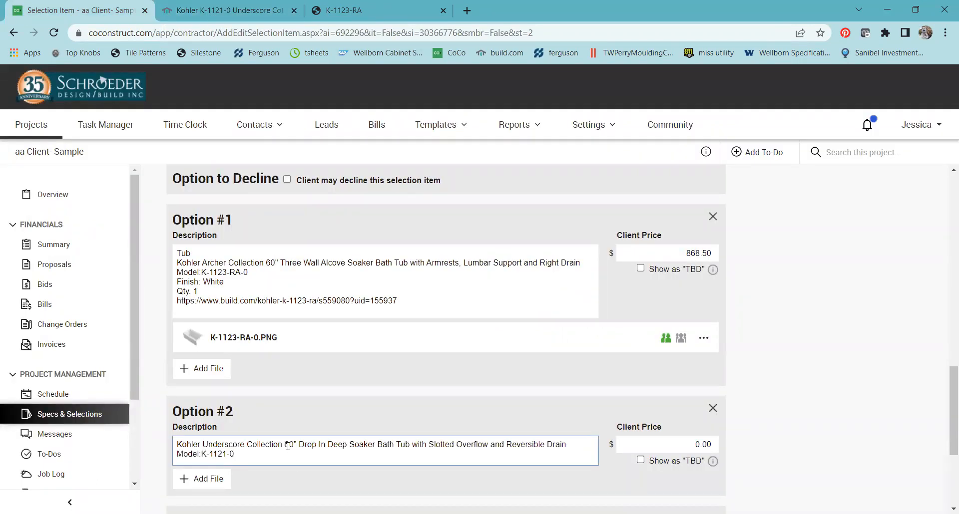
- Copy "Finish: White" from the product page below the model line in Option #2's description, and add the line "QTY 1"
left_click(302, 24)
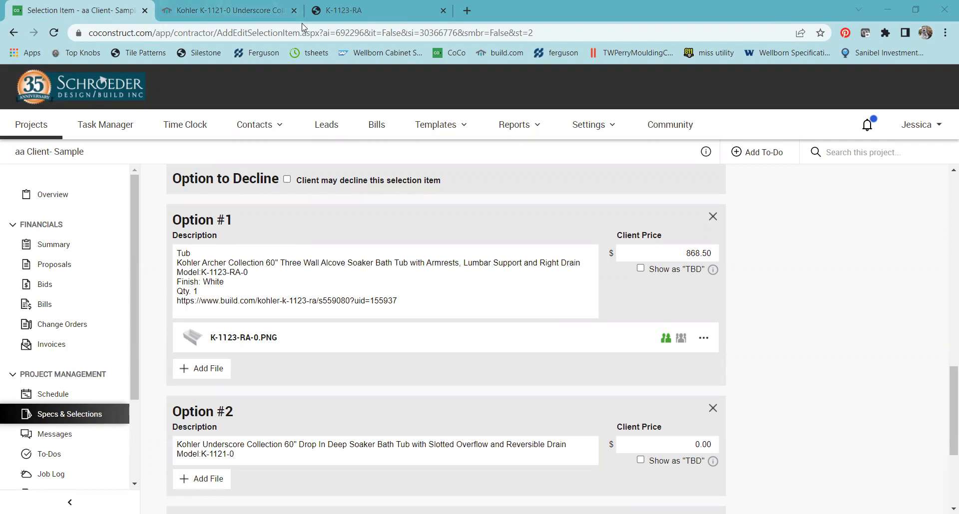
key("ctrl+Tab")
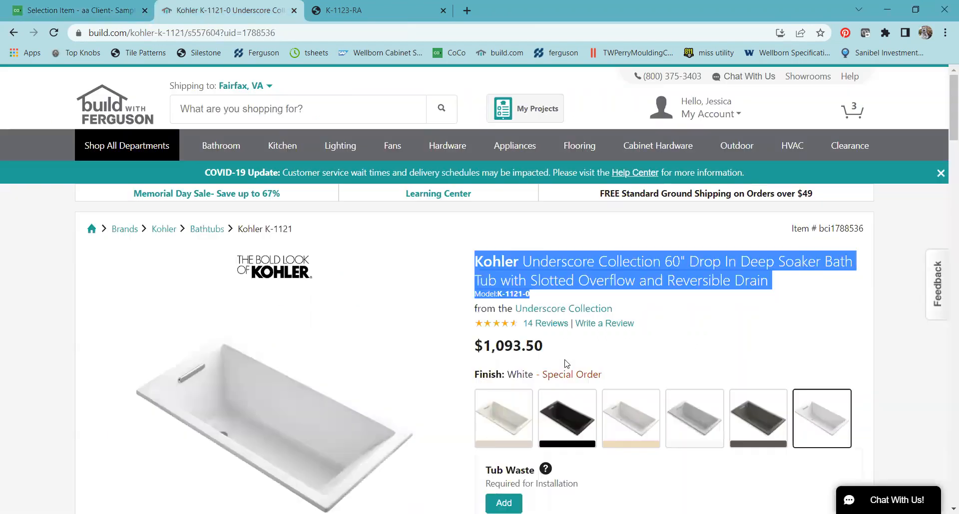
left_click_drag(533, 374, 478, 376)
key("ctrl+c")
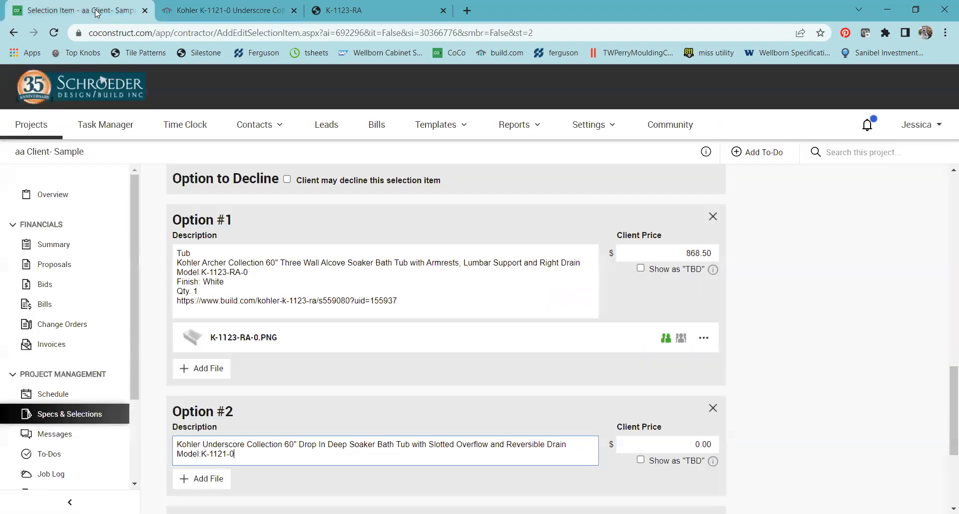
left_click(95, 11)
key("Return")
key("ctrl+v")
key("Return")
type("QTY 1")
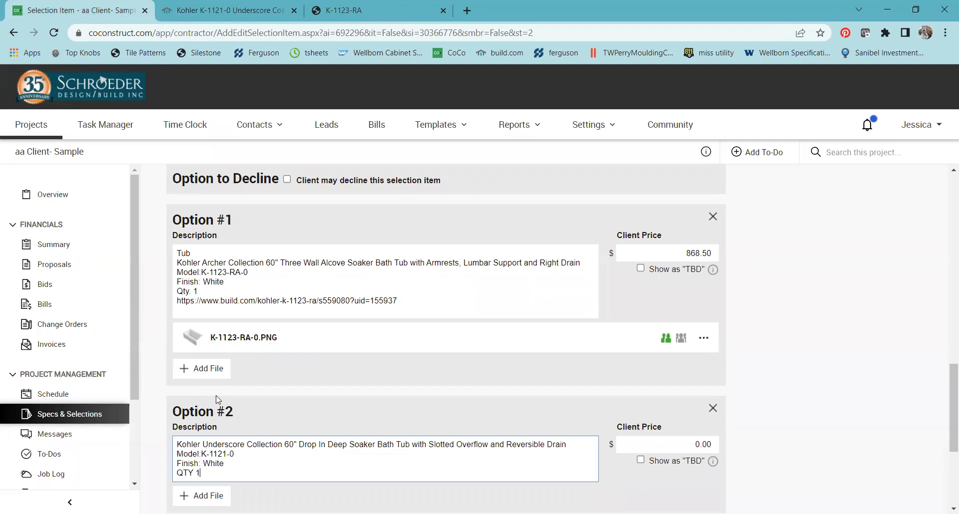
- Copy the Underscore tub product page's web address onto a new line below QTY 1 in Option #2's description
key("Return")
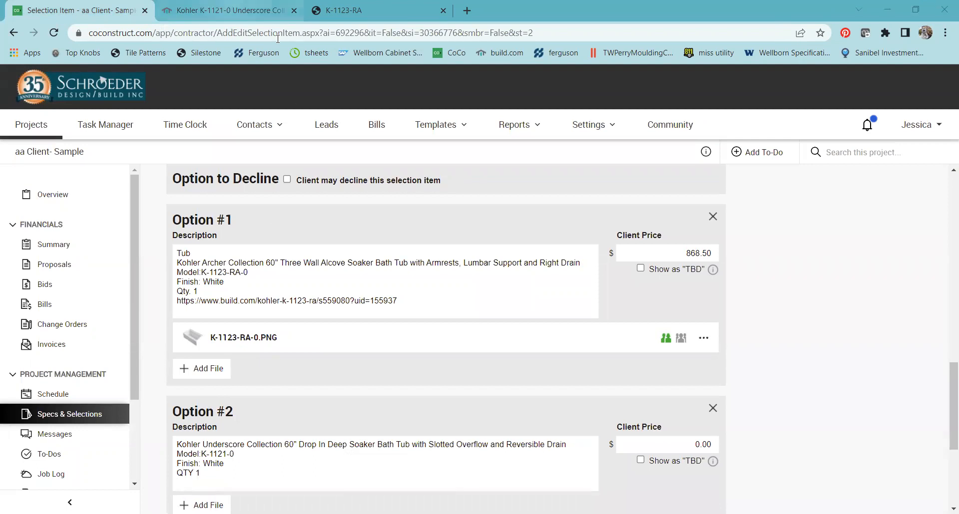
key("ctrl+Tab")
left_click(382, 33)
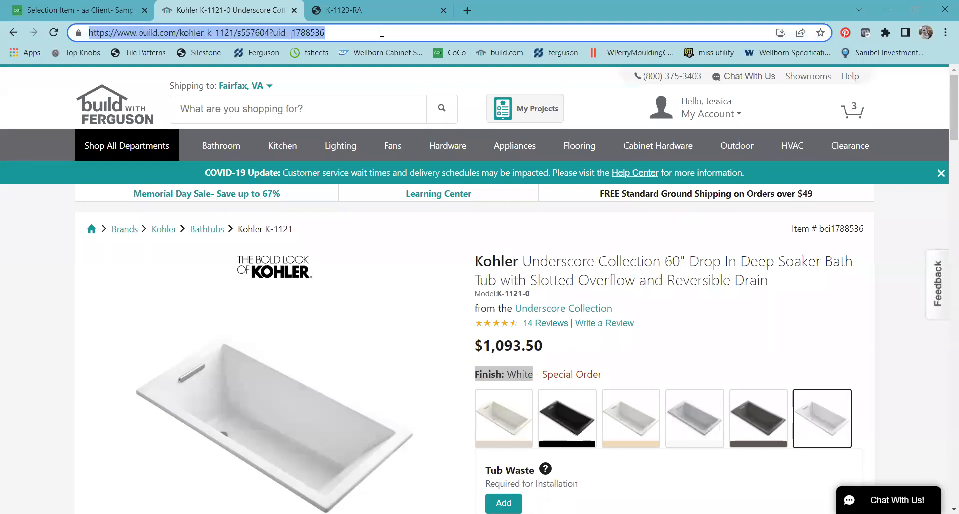
key("ctrl+c")
left_click(72, 10)
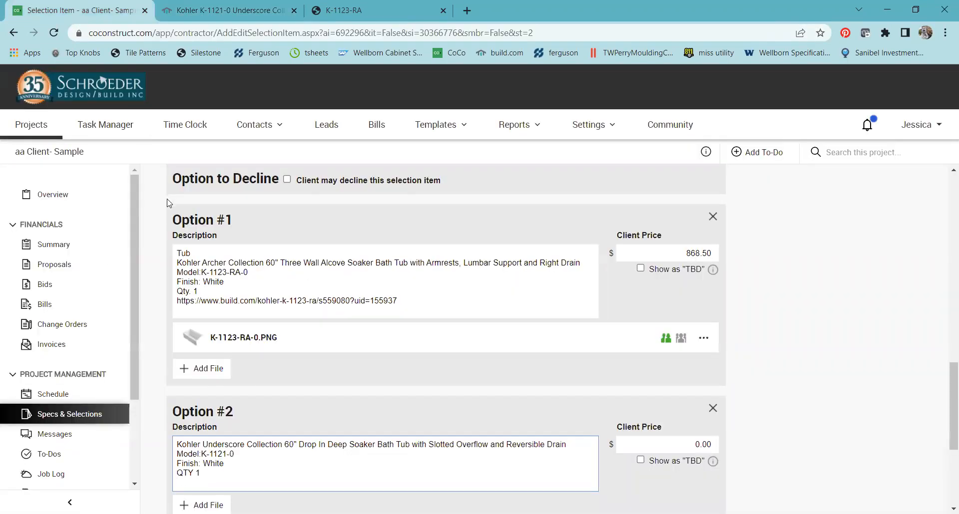
key("ctrl+v")
- Look through the Underscore tub's product page, including its specifications, variations and additional Kohler links
left_click(229, 12)
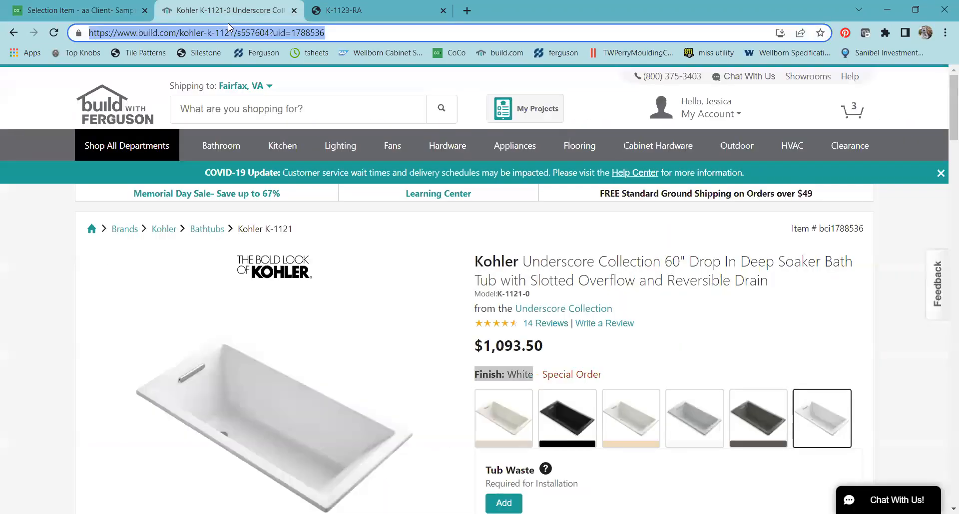
scroll(576, 315, "down", 15)
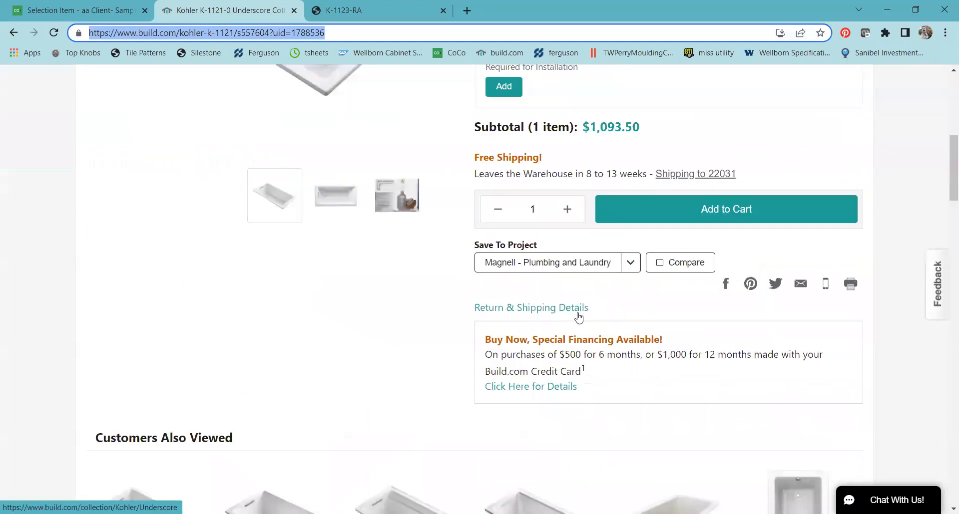
scroll(579, 318, "down", 8)
scroll(578, 318, "down", 7)
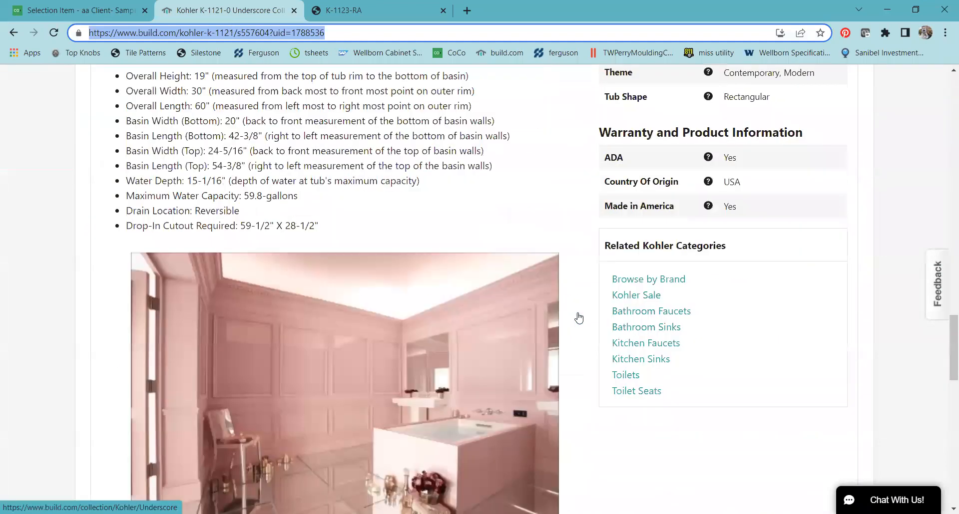
scroll(578, 317, "down", 20)
scroll(578, 318, "up", 13)
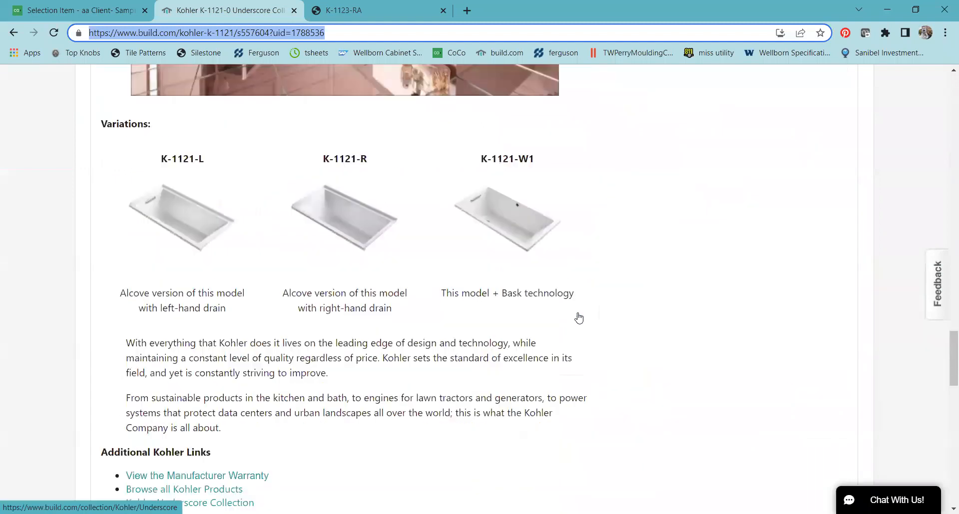
scroll(578, 318, "up", 13)
scroll(578, 318, "up", 12)
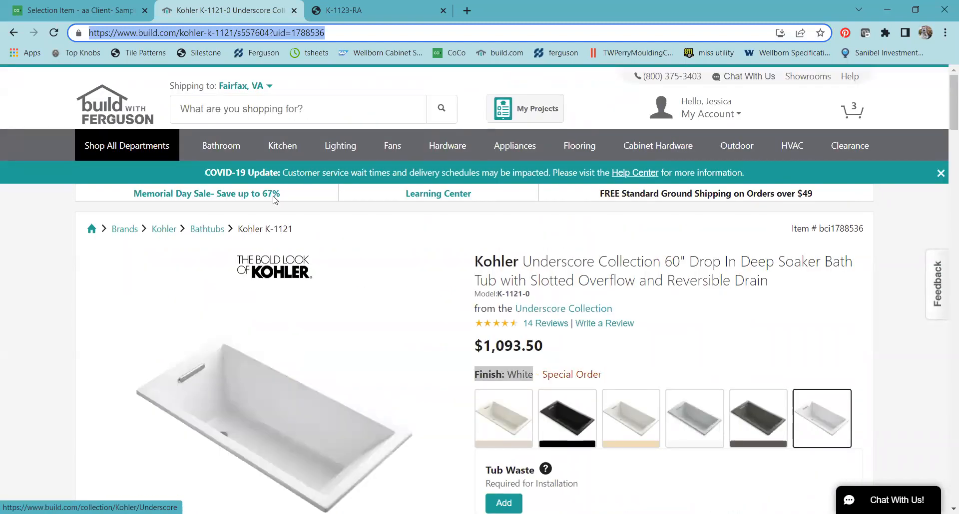
- Switch to CoConstruct and add a "Drain" section with placeholder lines "akdfkajhfa" and "alkjfhlkdhad" below the product link in Option #1's description
left_click(100, 10)
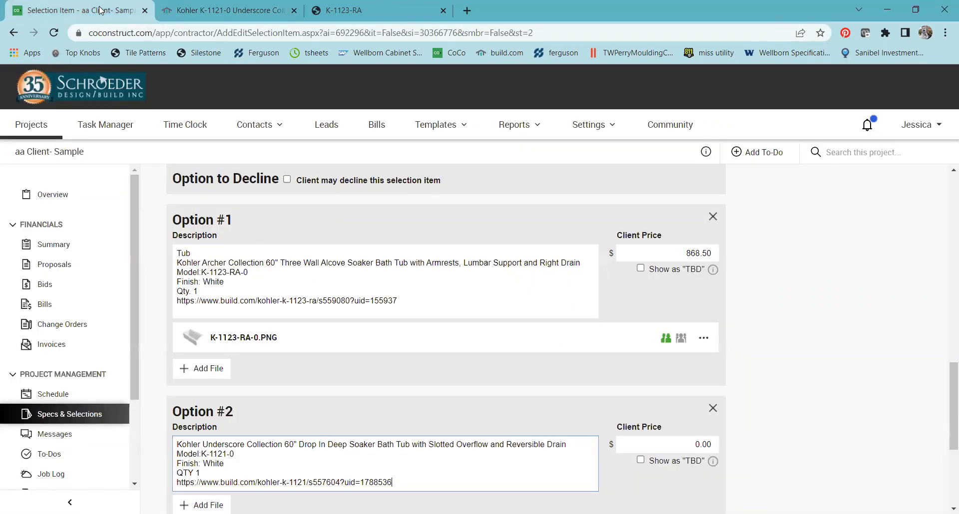
left_click(427, 310)
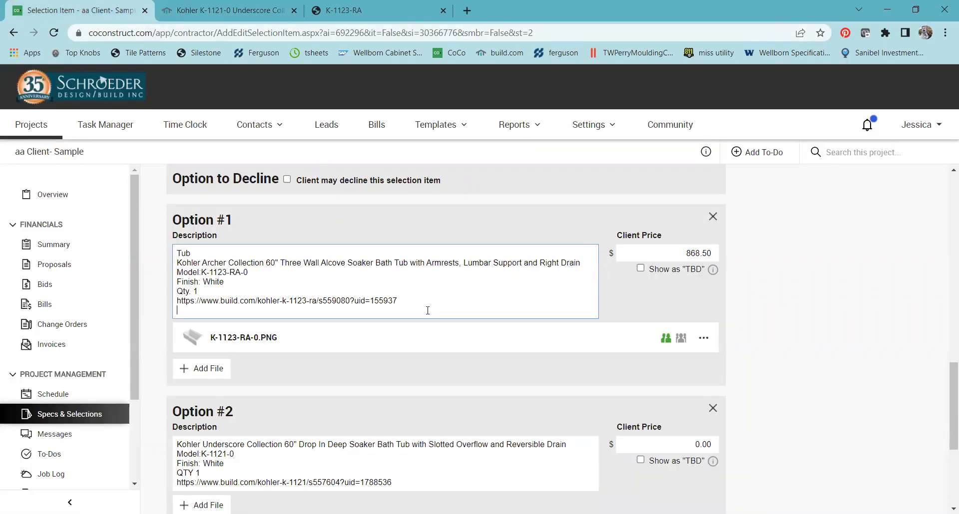
key("Return")
key("Return")
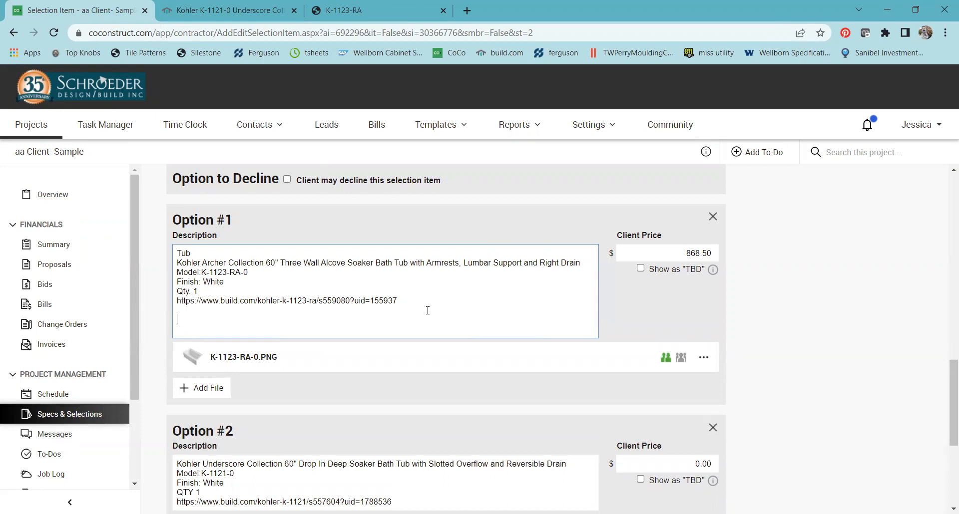
type("Drain")
key("Return")
type("akdfkajhfa")
key("Return")
type("alkjfhlkdha")
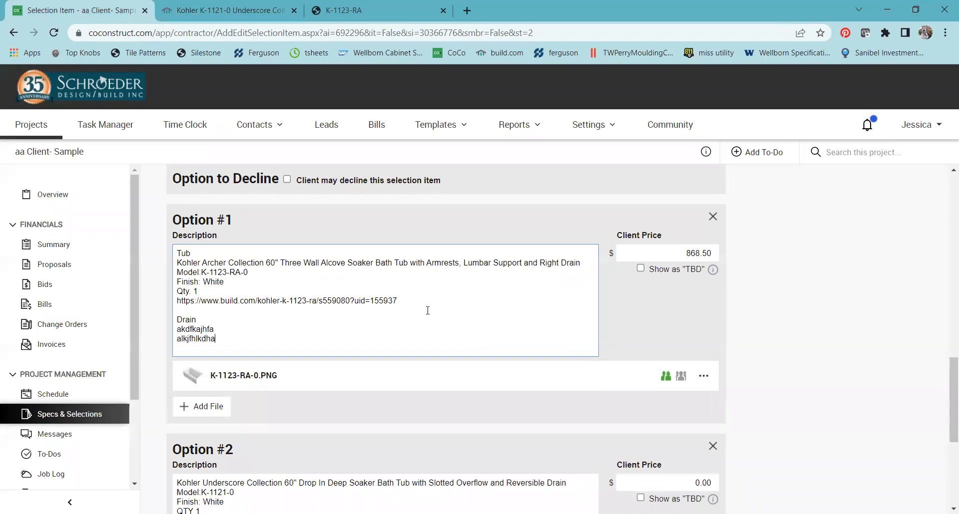
type("d")
- Complete Option #1's Drain section with the lines "Finish: chrome, brush", "QTY 1" and the placeholder "akfdjalkgjkladhkd"
key("Return")
type("QTY")
key("BackSpace")
key("BackSpace")
key("BackSpace")
type("Finish")
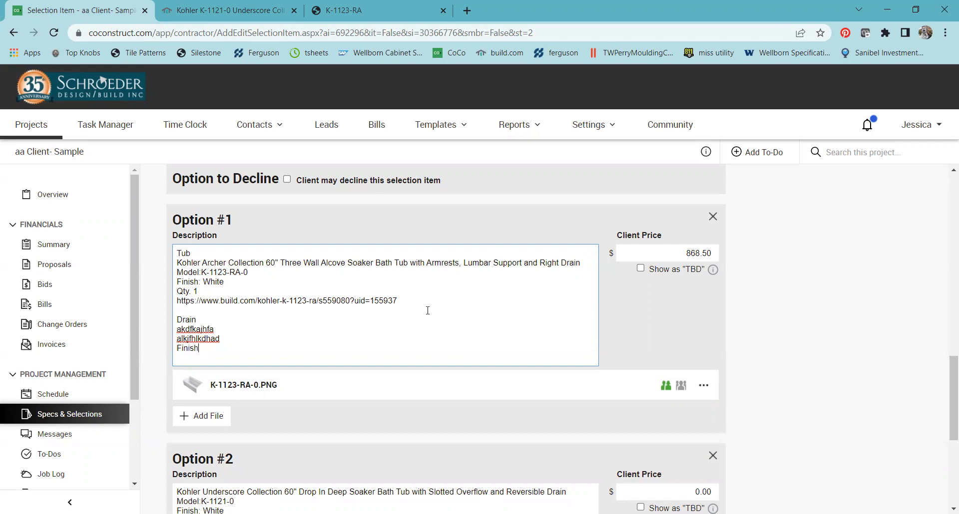
type(": chrome, brush")
key("Return")
type("dlkafjadlskja;s")
key("BackSpace")
key("BackSpace")
key("BackSpace")
key("BackSpace")
key("BackSpace")
key("BackSpace")
key("BackSpace")
key("BackSpace")
key("BackSpace")
key("BackSpace")
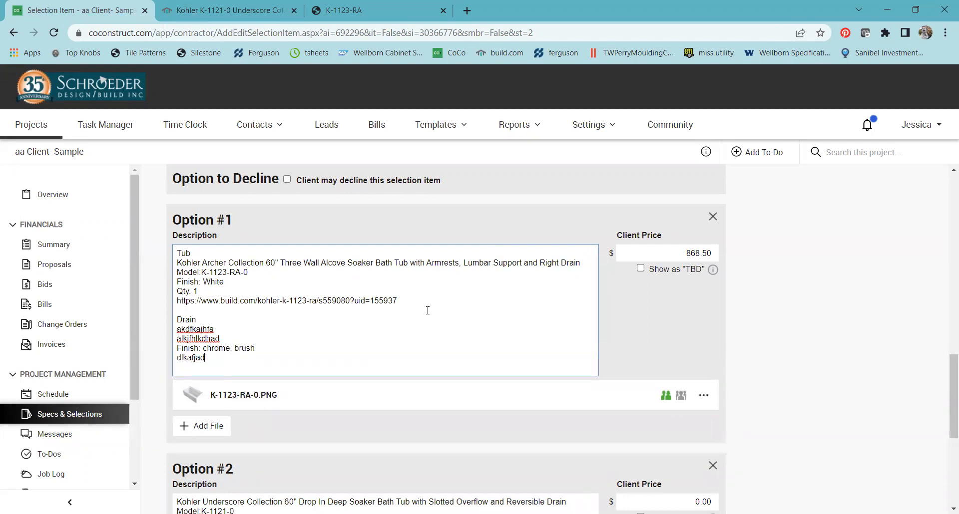
key("BackSpace")
key("BackSpace")
type("QTY 1")
key("Return")
type("akfdjalkgjkladhkd")
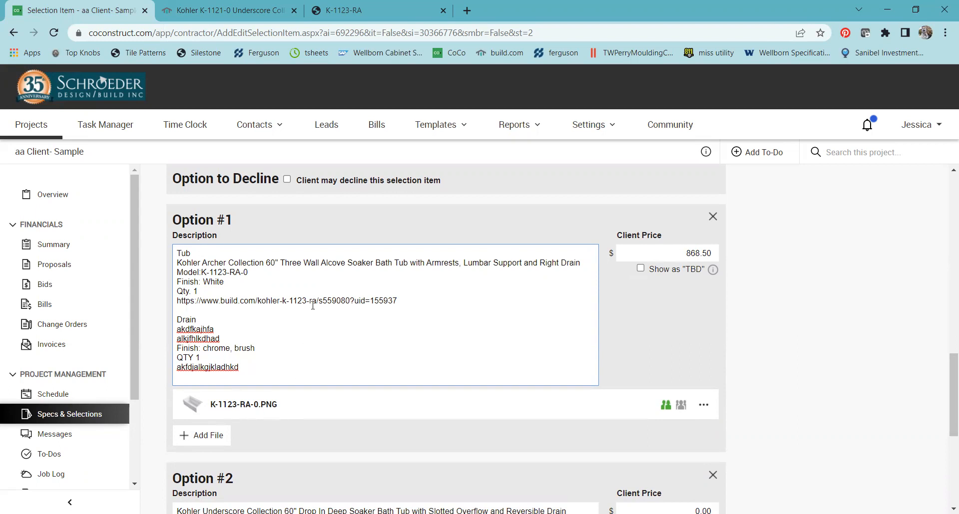
- Set the client price to 1068.50 for Option #1 and, after checking the Underscore tub's product page, 1293.50 for Option #2
left_click(684, 252)
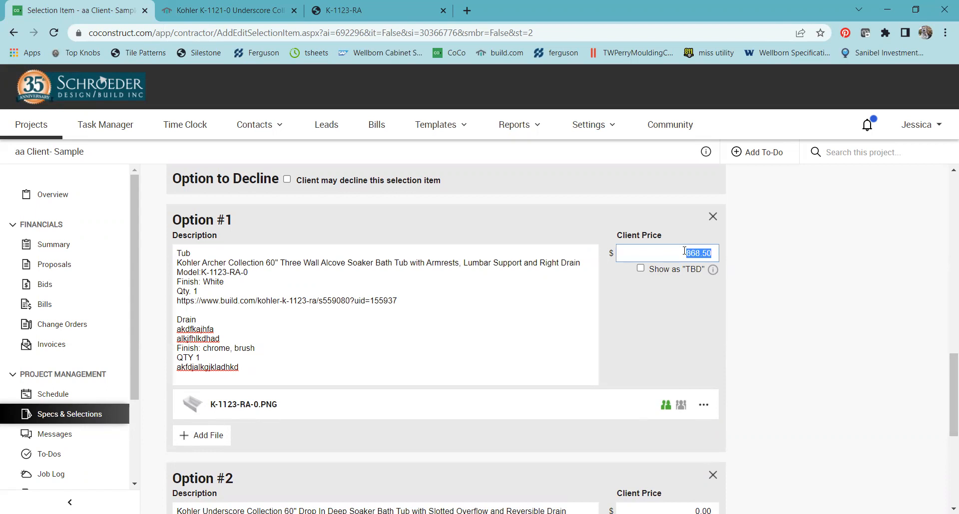
type("1068.50")
scroll(306, 397, "down", 4)
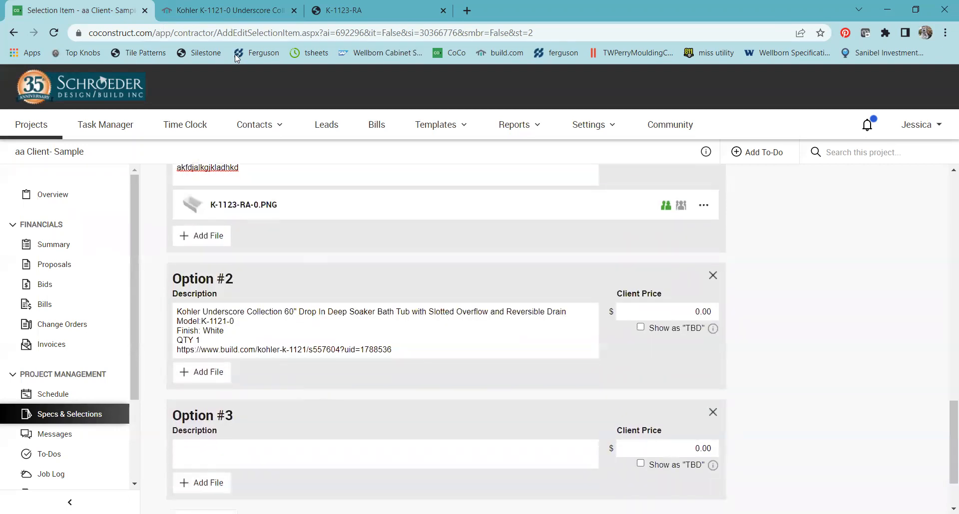
left_click(225, 10)
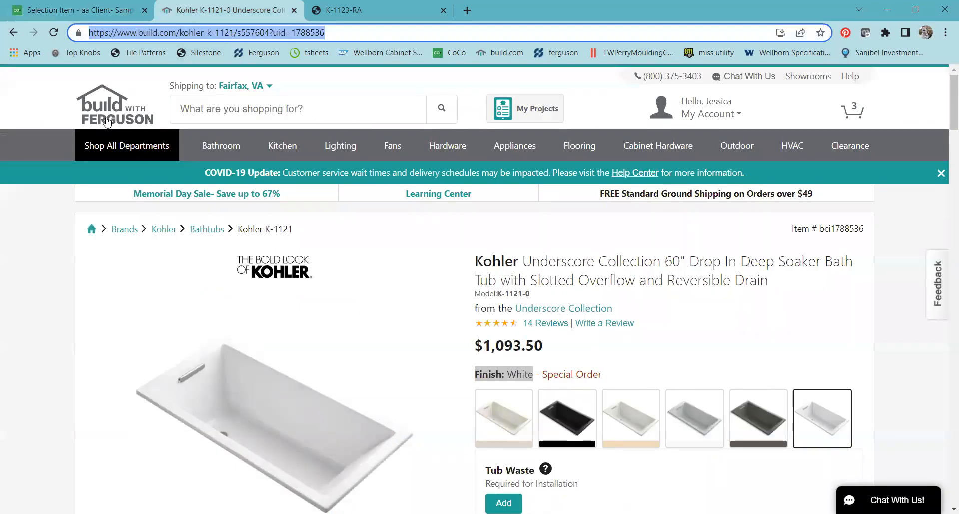
left_click(45, 4)
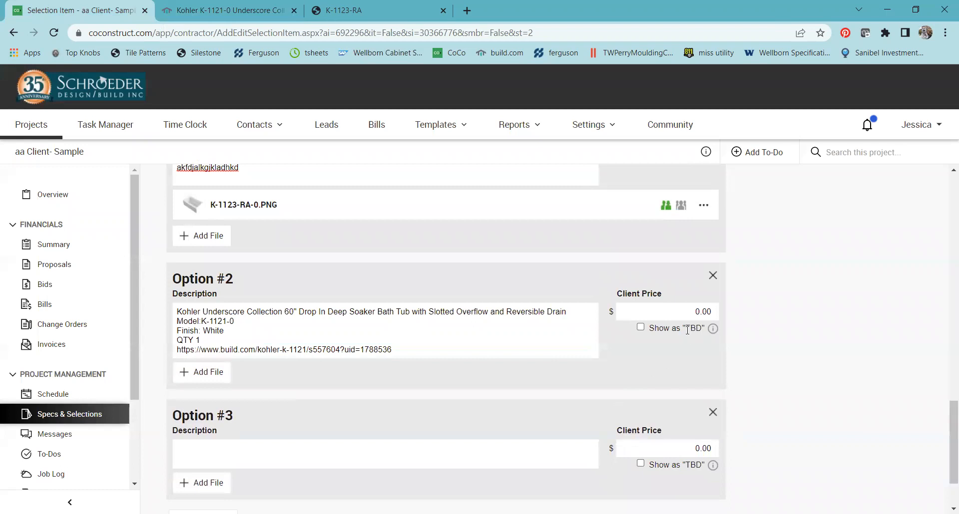
left_click(685, 312)
type("1293")
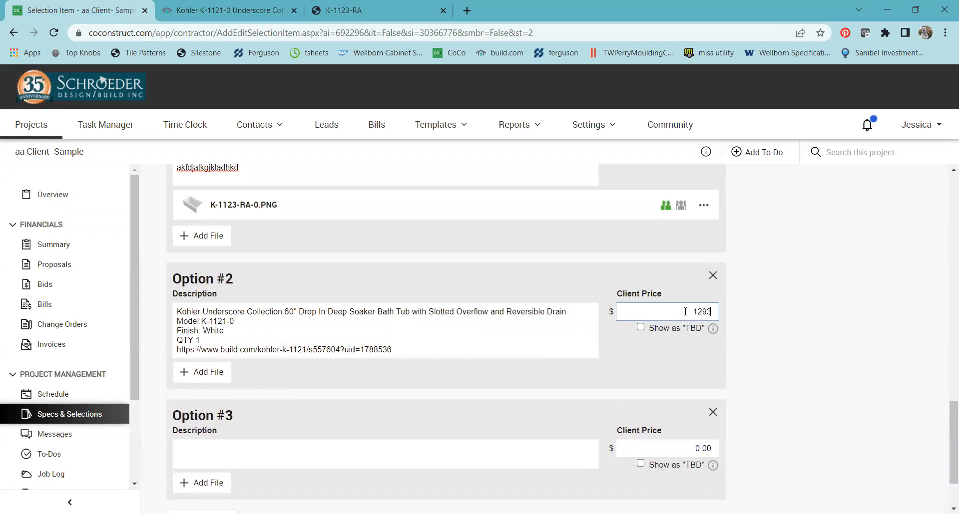
type(".50")
- Add a "Drain" section below the link in Option #2's description with placeholder lines "ahdjkalhgjhslkf", "akjfhdalkghj" and "akfjdhlsg"
left_click(501, 358)
key("Return")
key("Return")
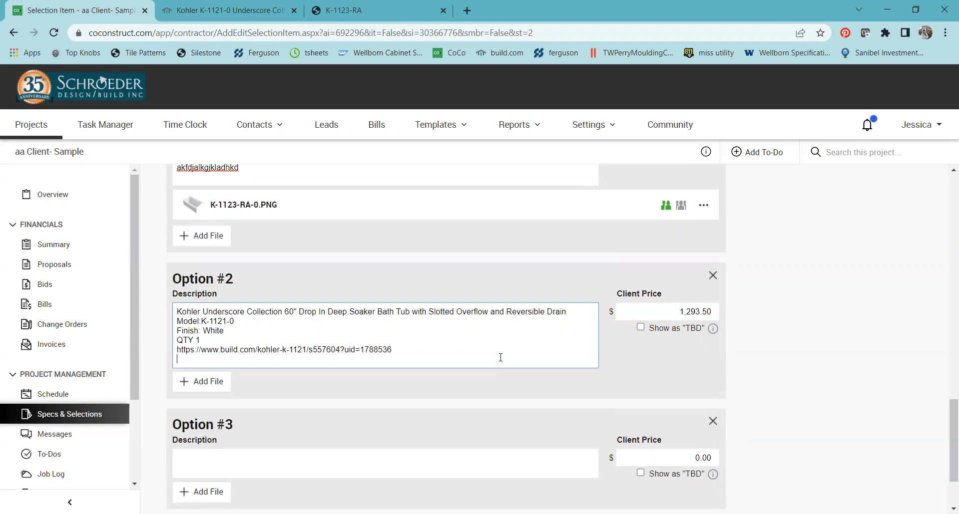
type("Drain")
key("Return")
type("ahdjkalhgjhslkf")
key("Return")
type("akjfhdalkghj")
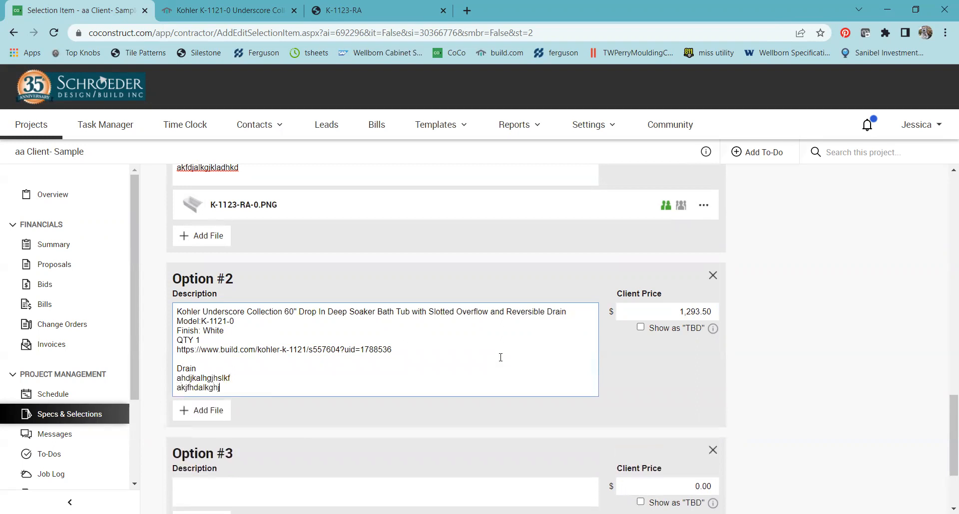
key("Return")
type("akfjdhlsg")
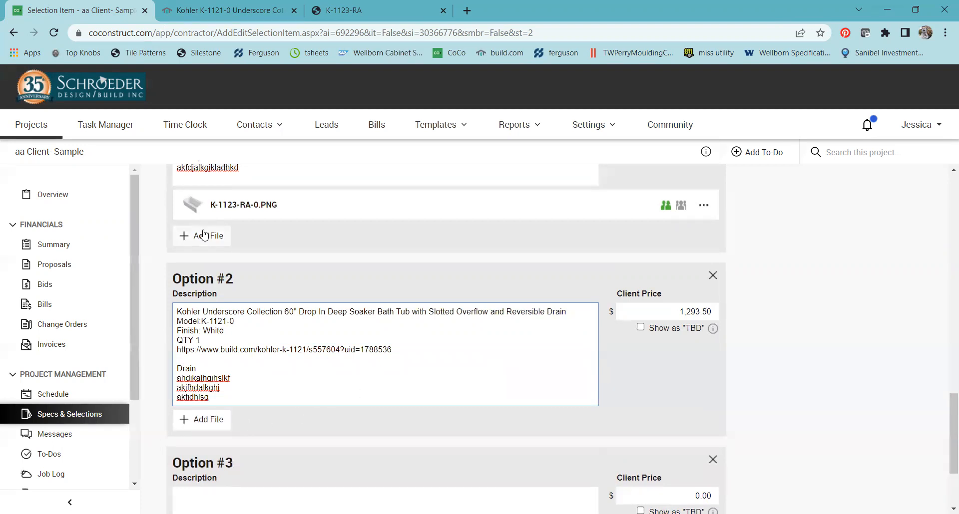
- Capture the Underscore tub's photo from its product page and save it to the desktop as K-1121-0
scroll(229, 233, "up", 3)
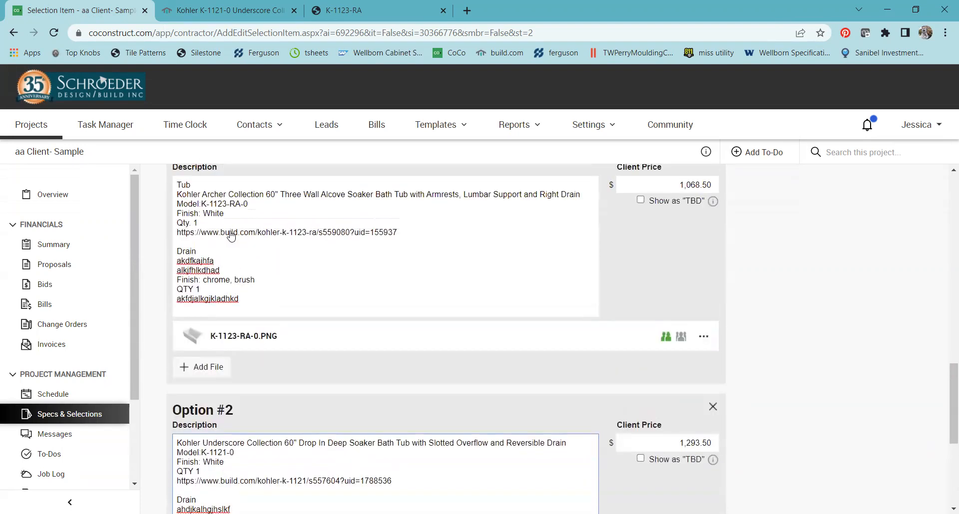
left_click(197, 12)
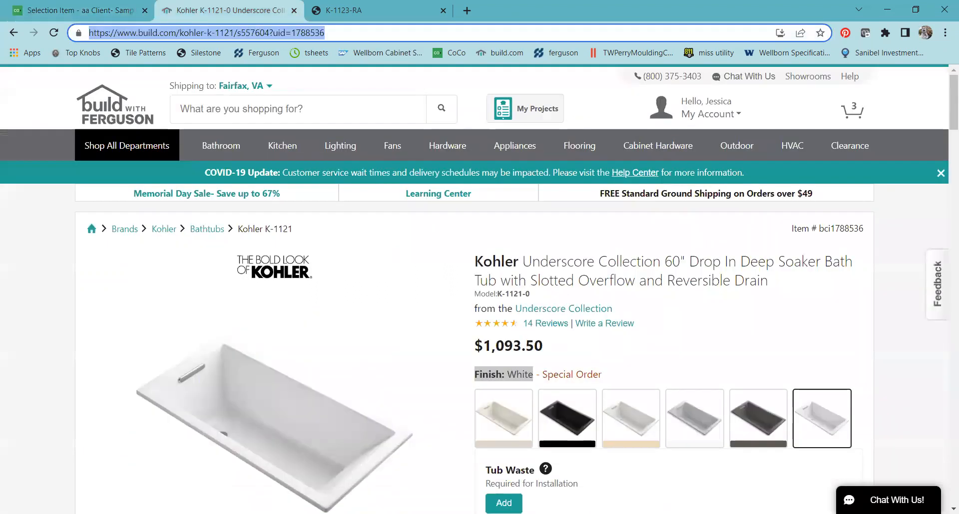
key("alt+Tab")
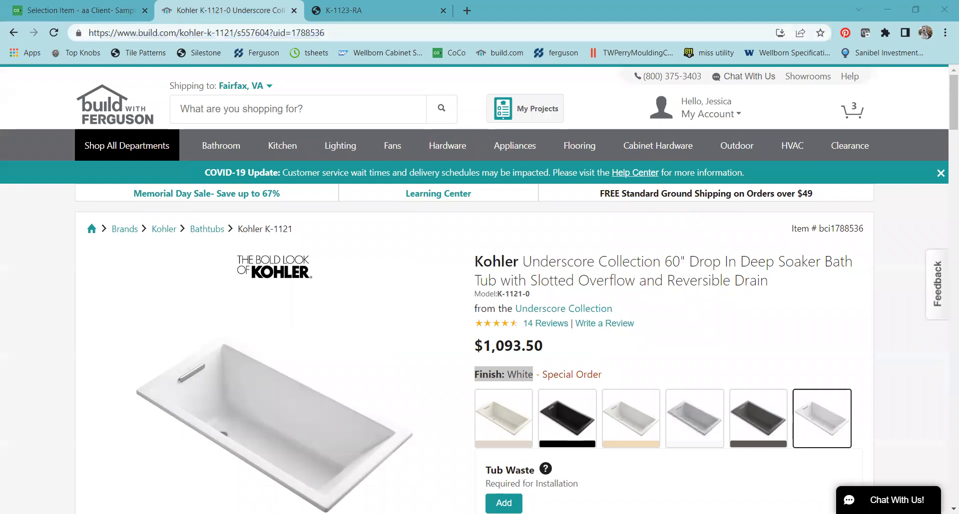
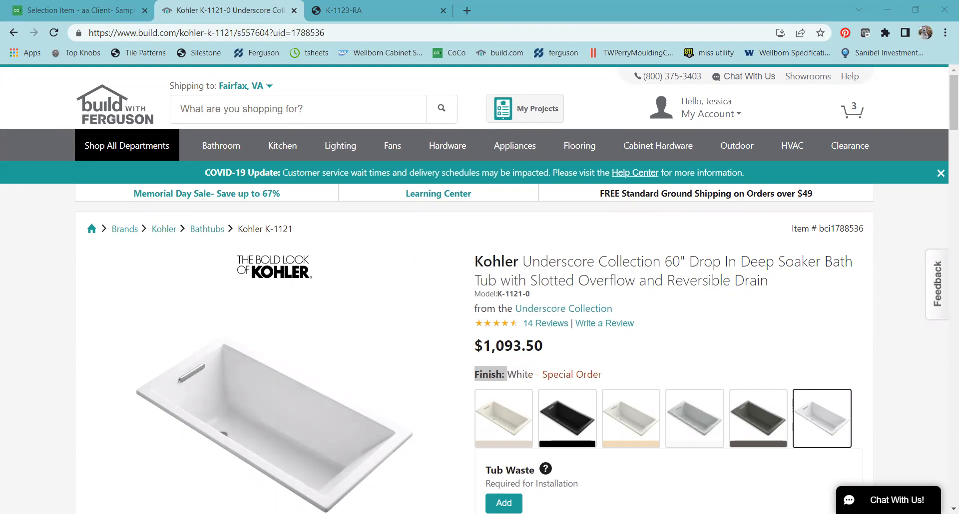
- Upload K-1121-0.PNG from the desktop to Option #2 in CoConstruct, and save the updated selection item
left_click(80, 10)
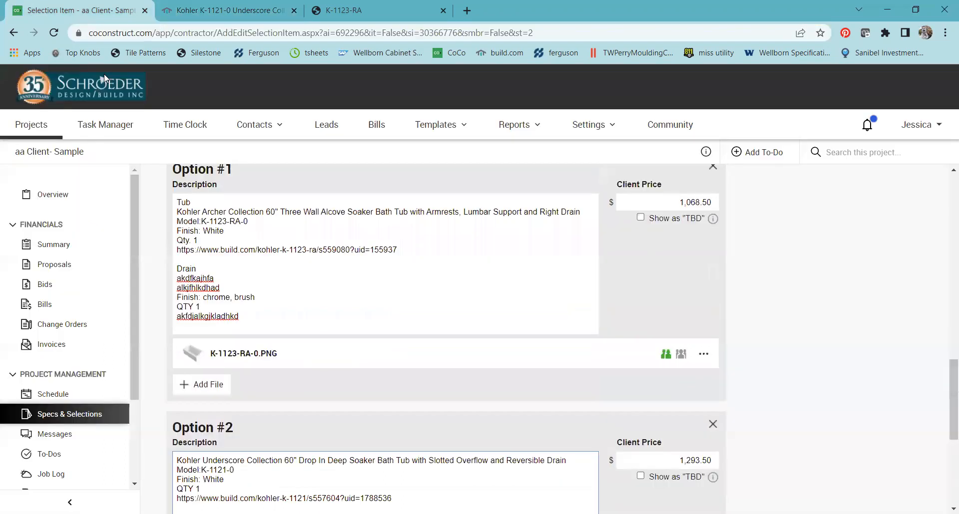
scroll(212, 298, "down", 5)
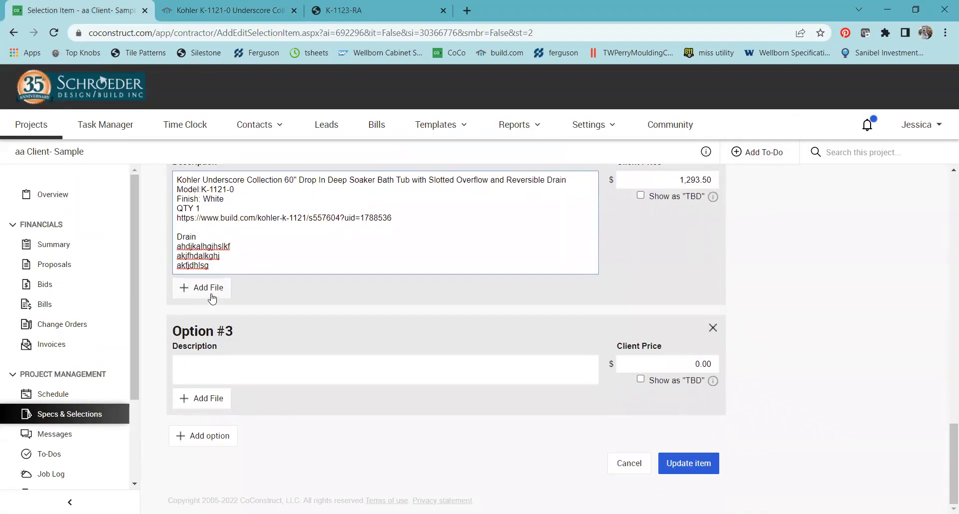
left_click(211, 298)
left_click(209, 332)
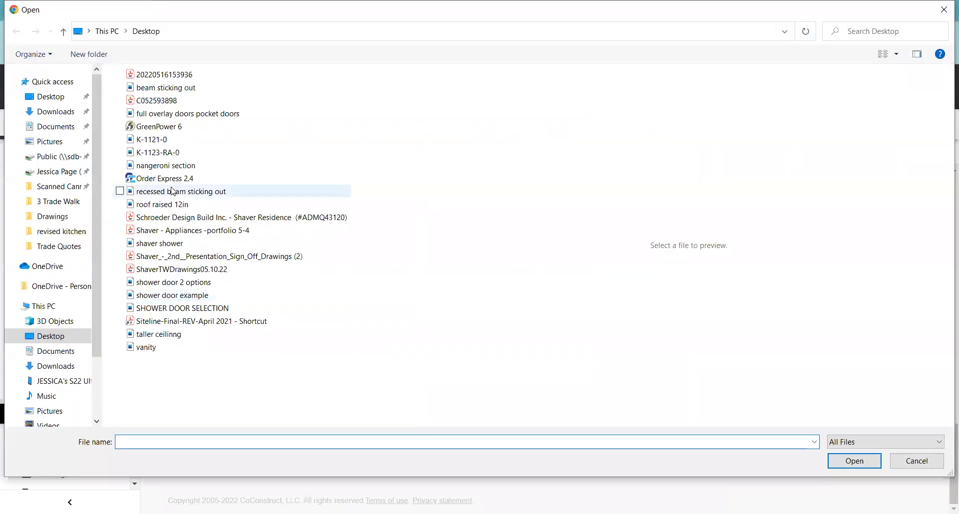
left_click(168, 140)
left_click(852, 461)
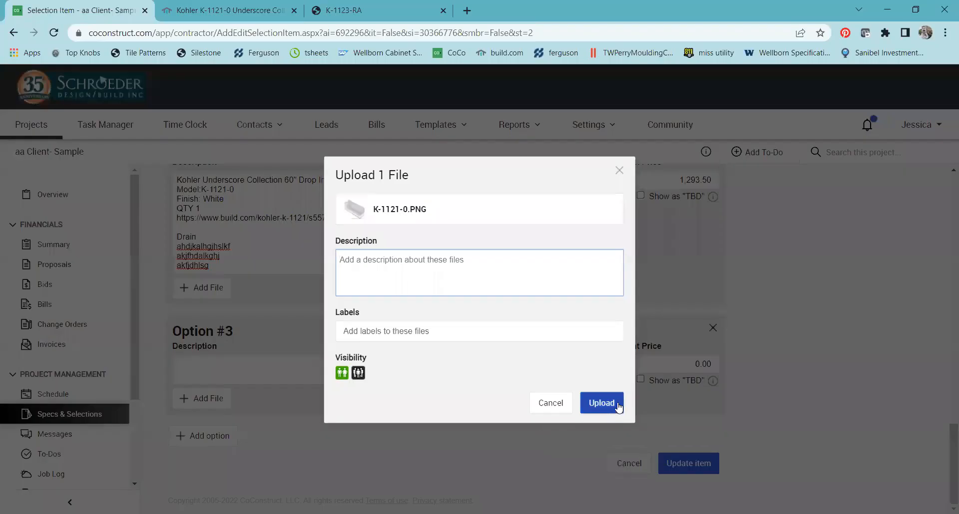
left_click(613, 403)
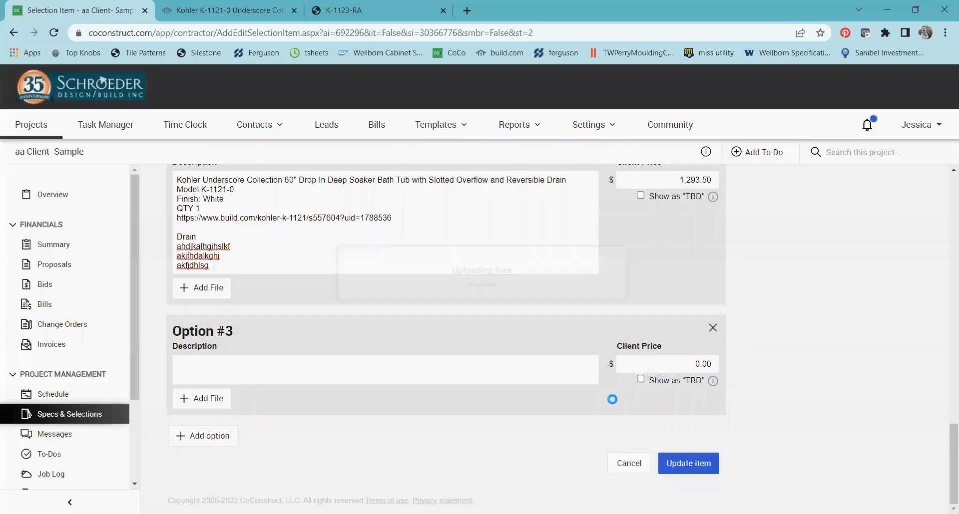
scroll(612, 400, "down", 1)
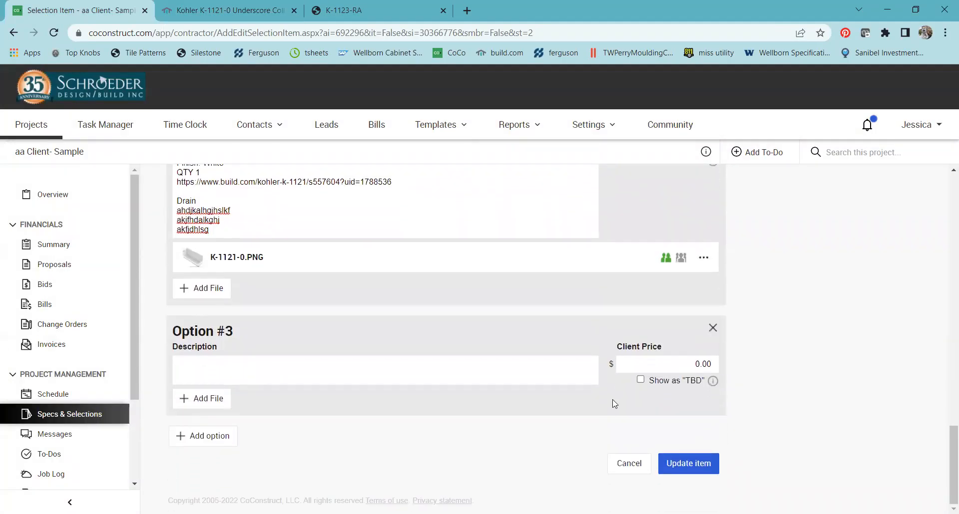
left_click(689, 467)
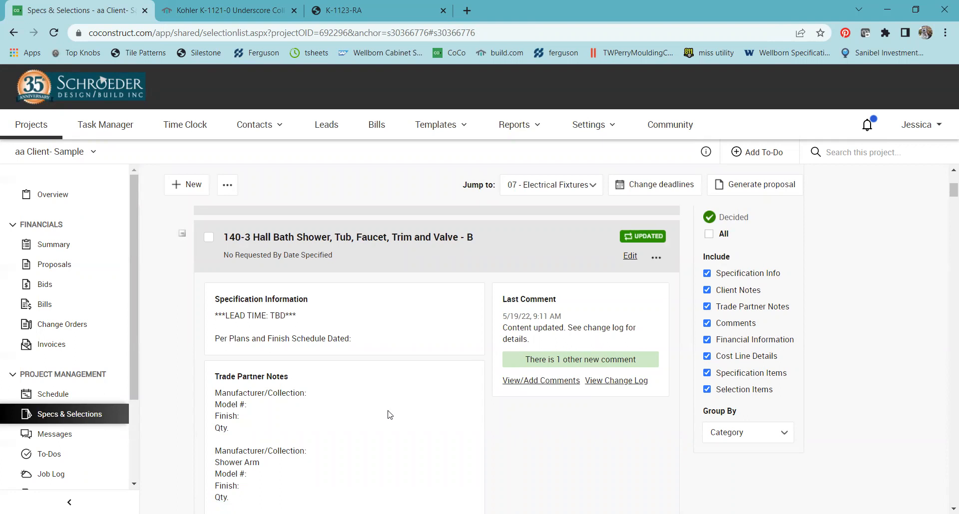
- Review the saved hall bath tub choices and allowance, and inspect the Make Choice page without choosing an option
scroll(389, 415, "down", 3)
scroll(390, 414, "down", 5)
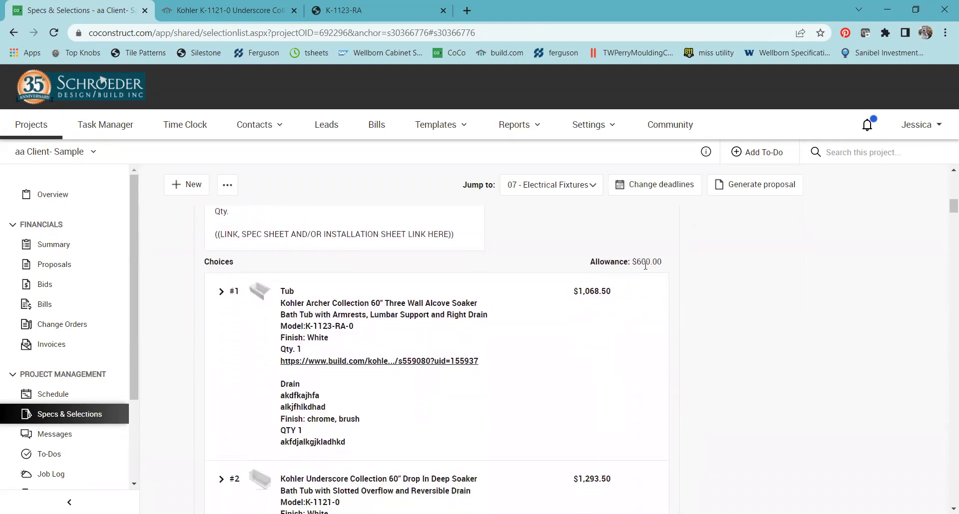
scroll(597, 357, "down", 4)
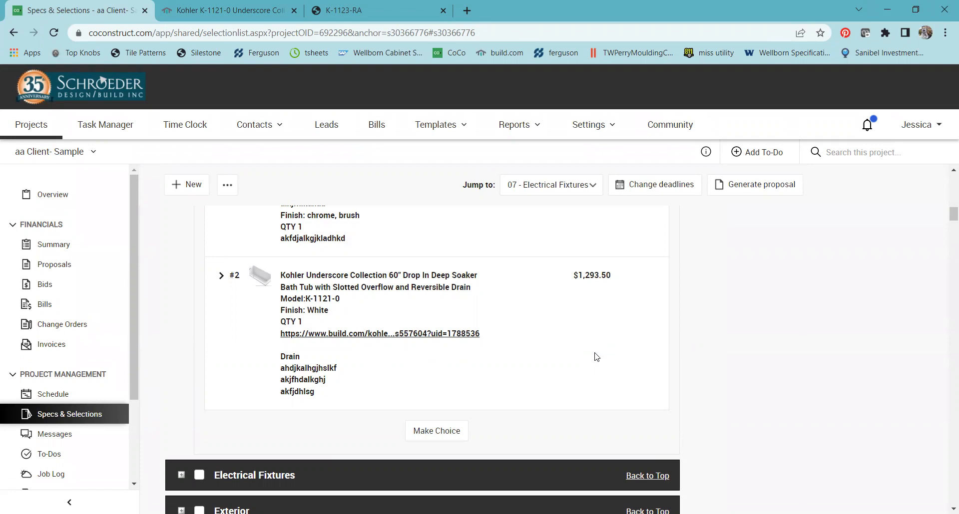
left_click(438, 432)
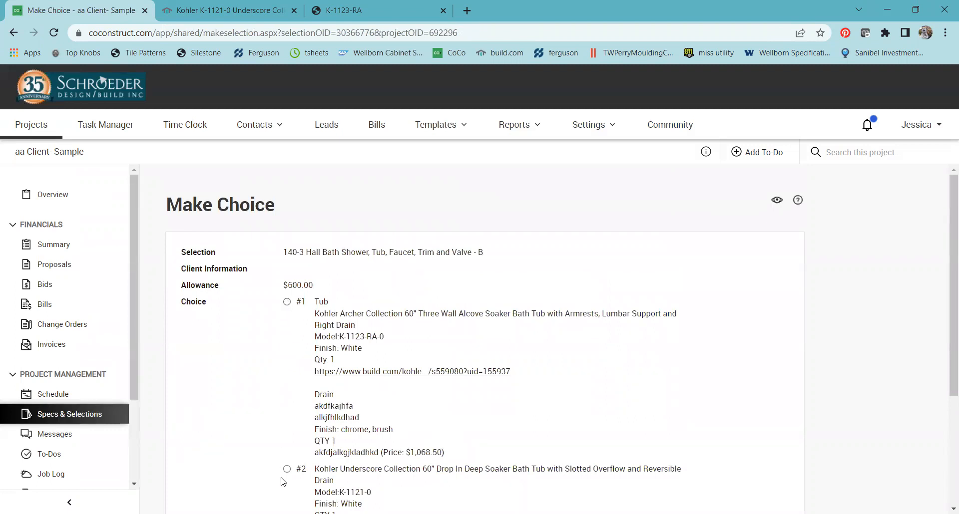
scroll(305, 464, "down", 3)
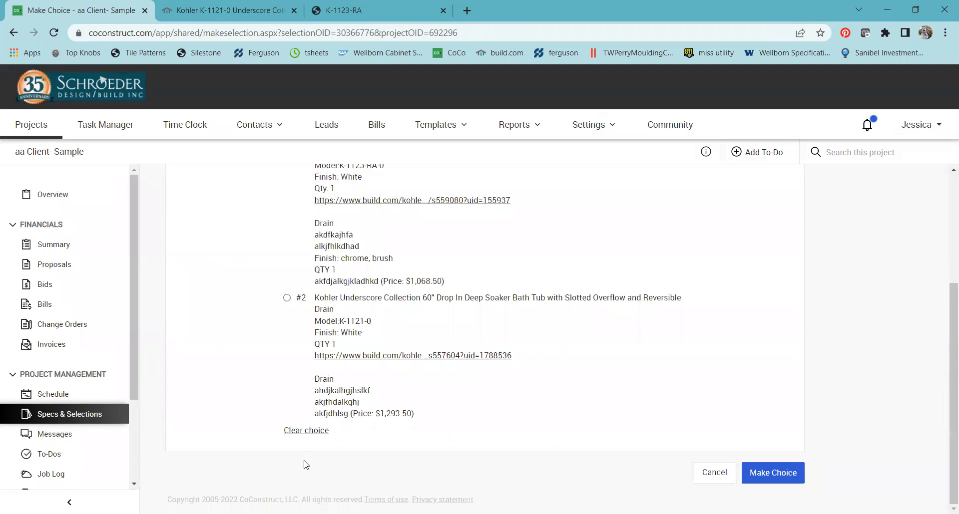
left_click(733, 480)
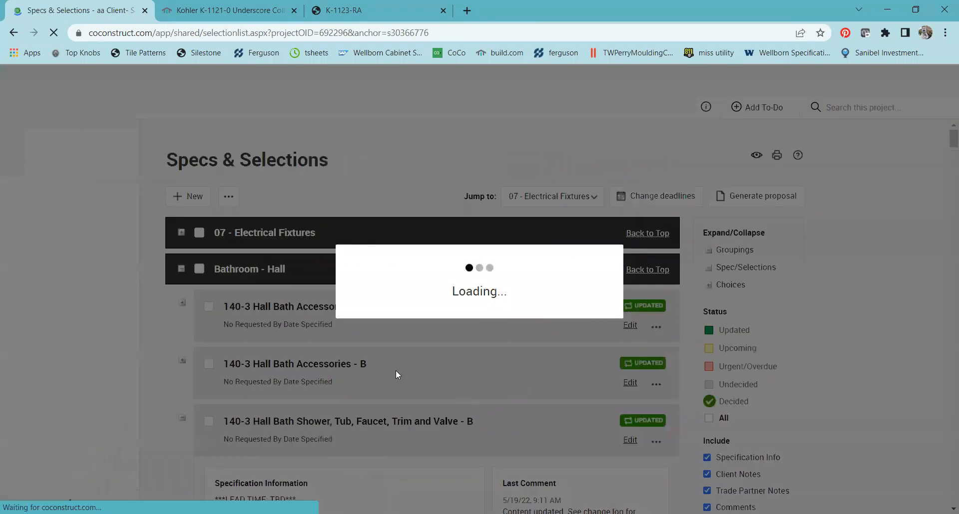
- Expand choices #1 and #2 of the hall bath selection to examine their larger images, details and prices
scroll(398, 375, "down", 8)
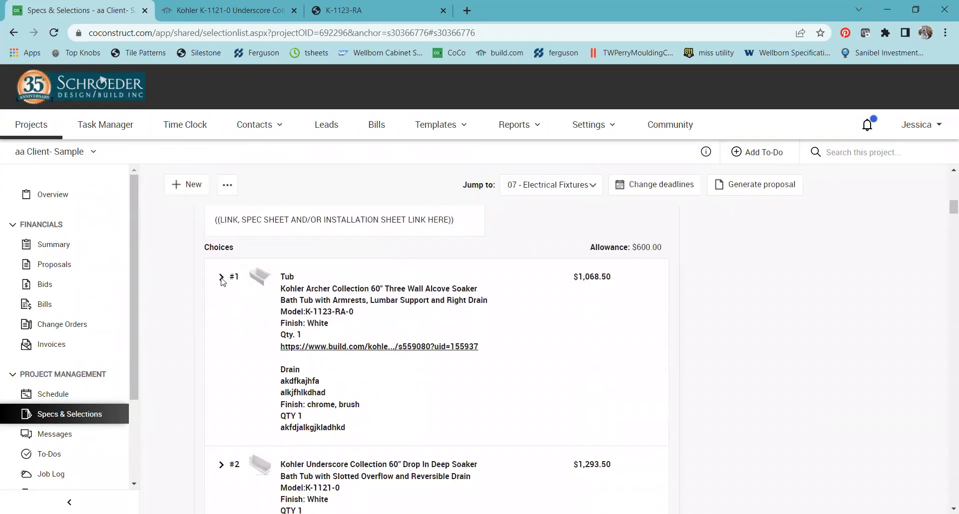
left_click(221, 278)
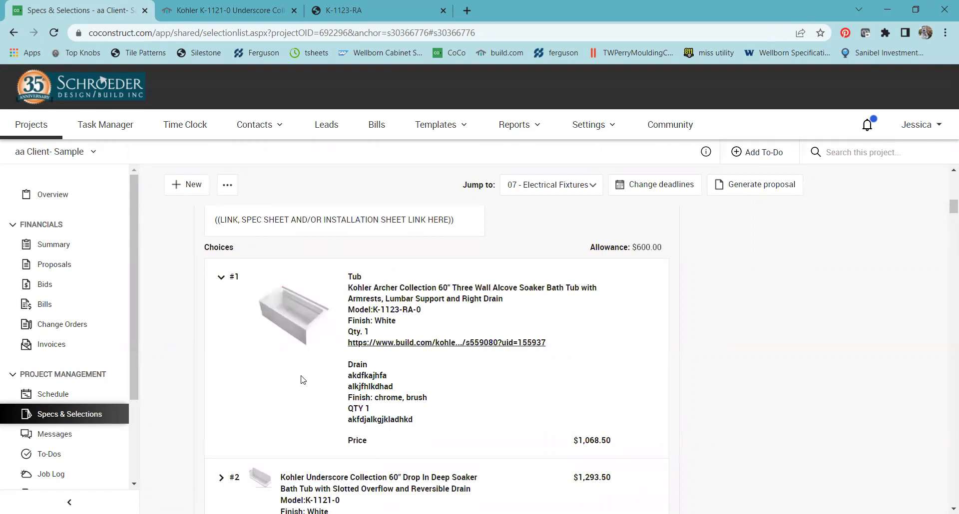
scroll(236, 393, "down", 1)
left_click(222, 422)
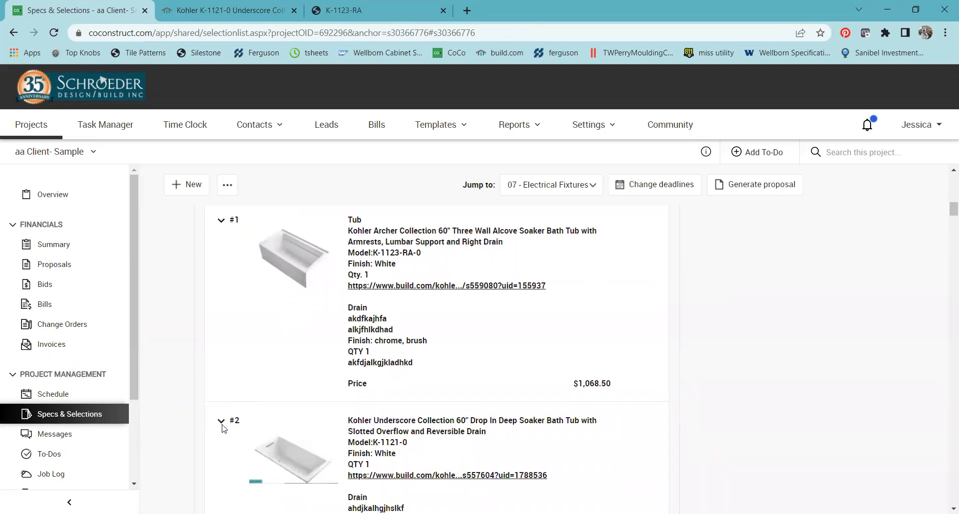
scroll(221, 426, "down", 3)
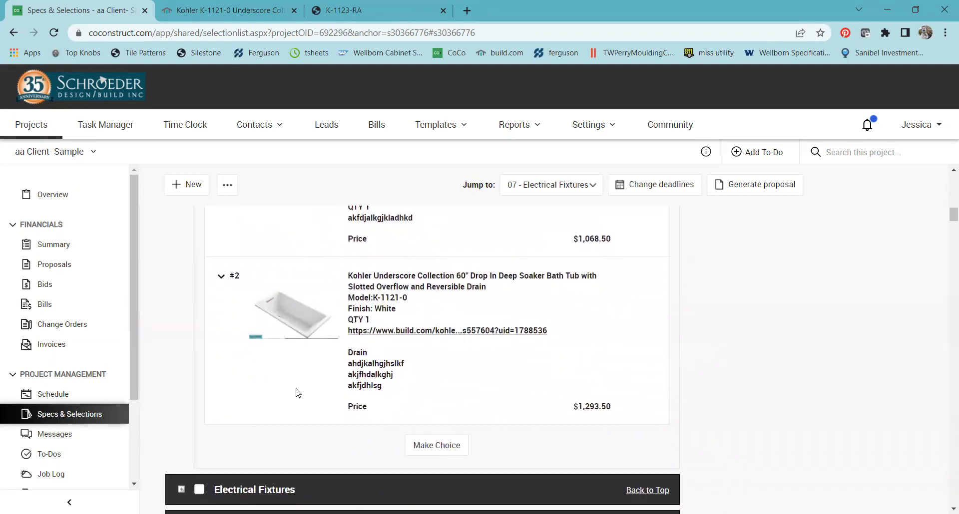
- Preview the client side of the project and review the hall bath shower/tub selection's specifications, allowance, choices and prices
scroll(296, 390, "up", 6)
scroll(295, 388, "up", 10)
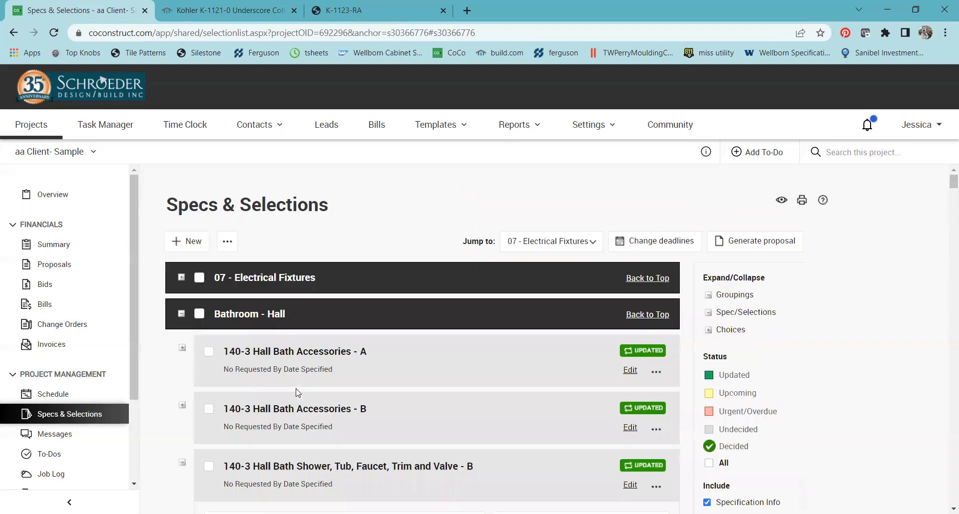
left_click(782, 201)
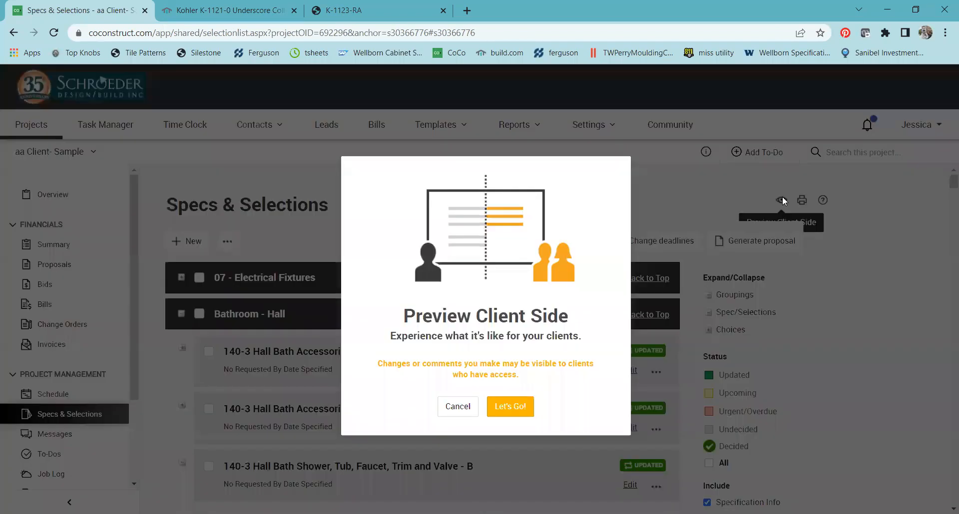
left_click(509, 407)
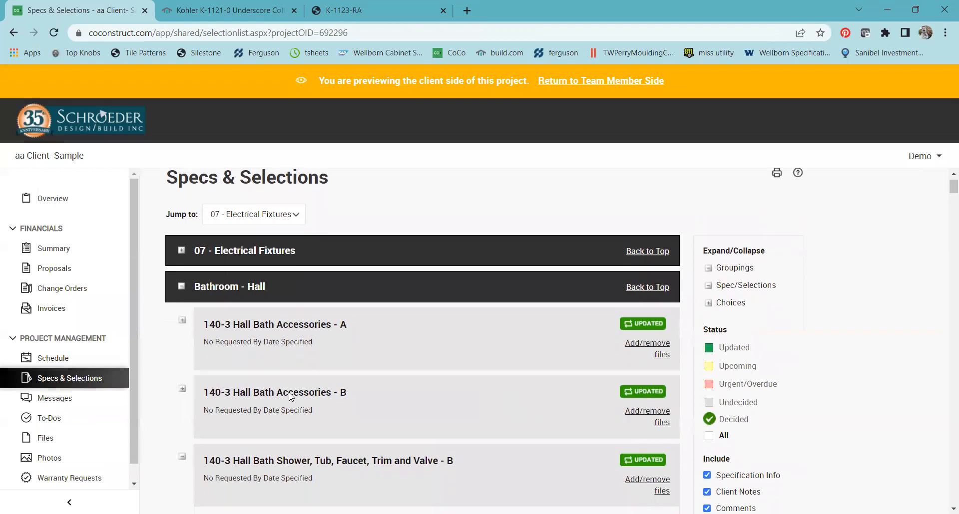
scroll(292, 396, "down", 5)
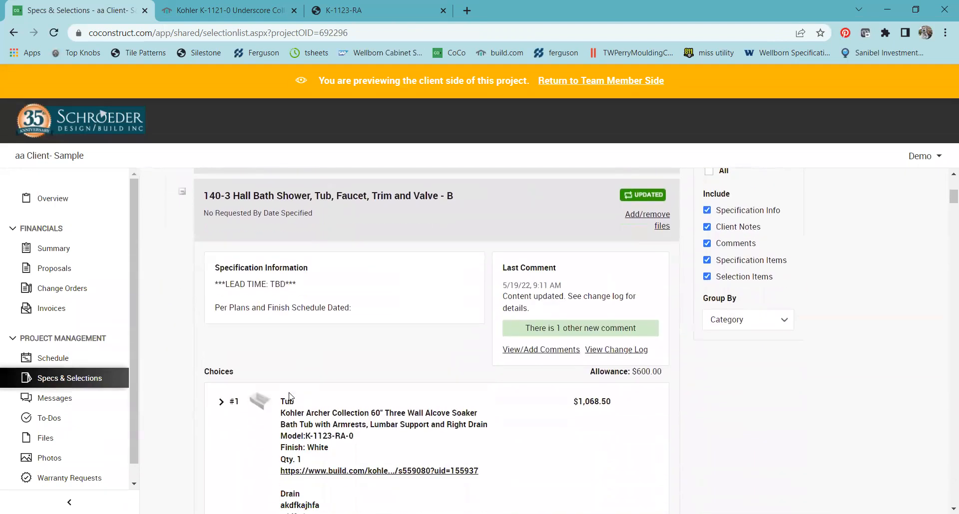
scroll(288, 397, "down", 5)
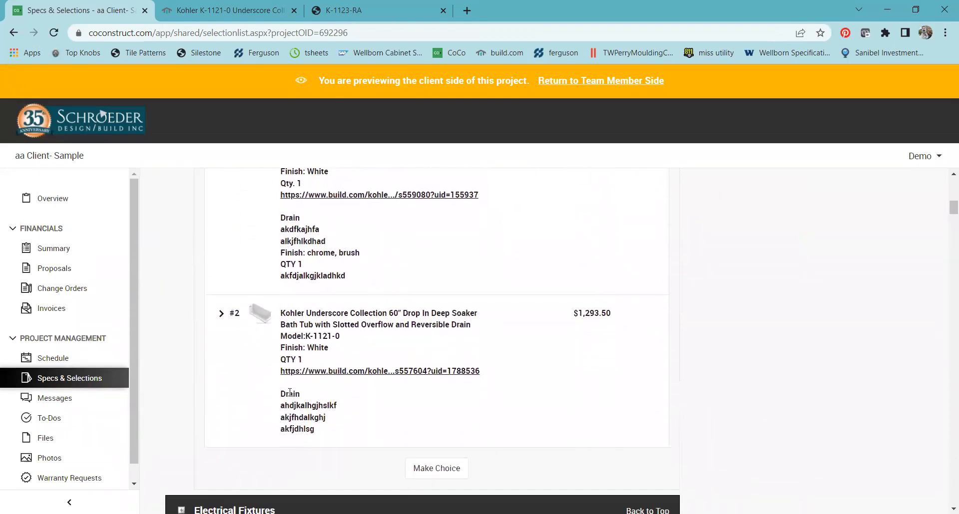
scroll(289, 393, "up", 3)
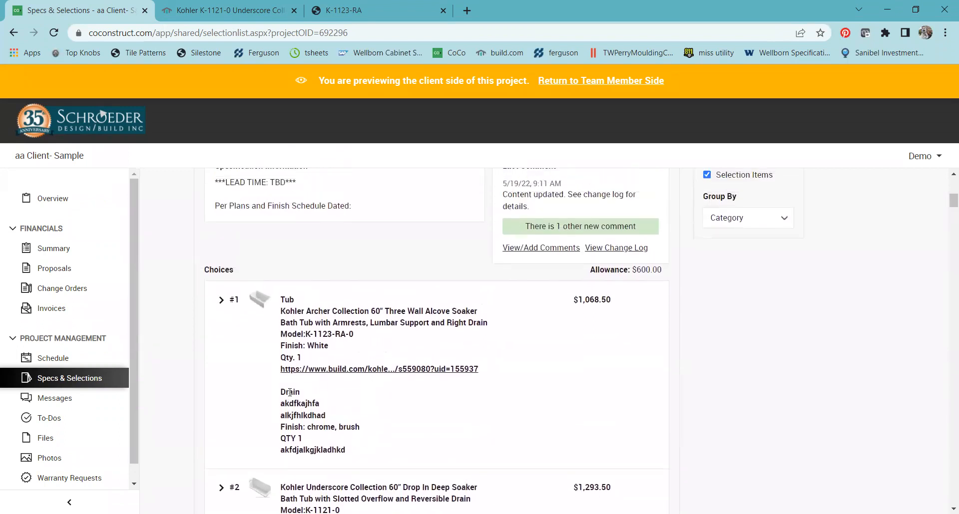
scroll(290, 393, "up", 3)
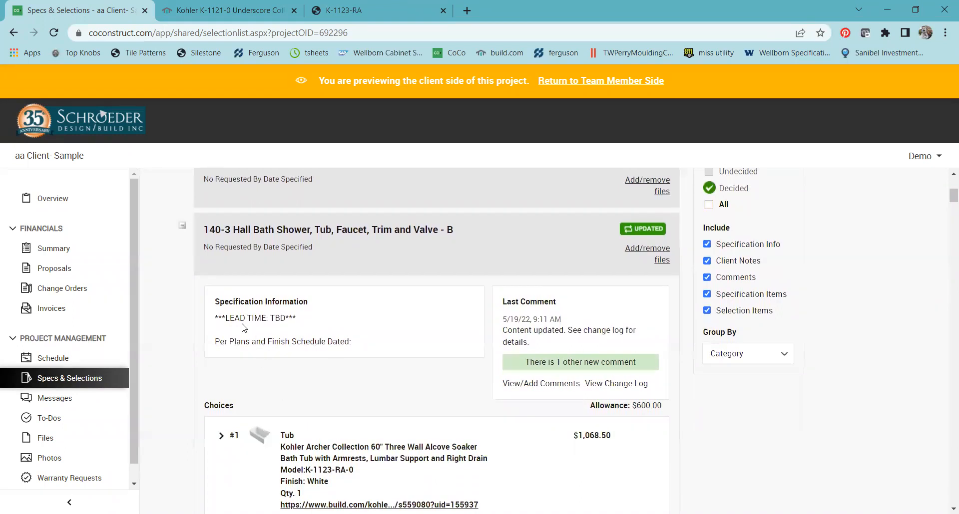
scroll(202, 349, "up", 2)
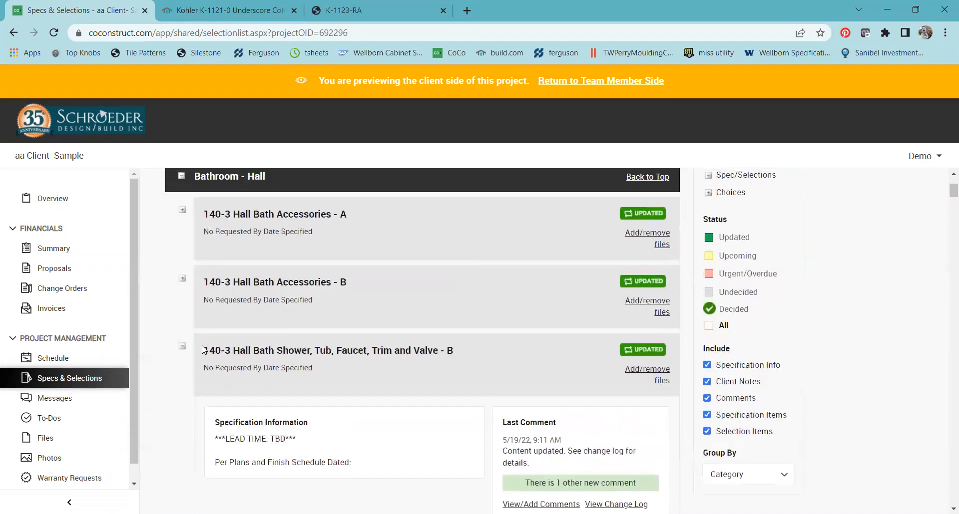
scroll(202, 349, "down", 7)
scroll(202, 349, "up", 5)
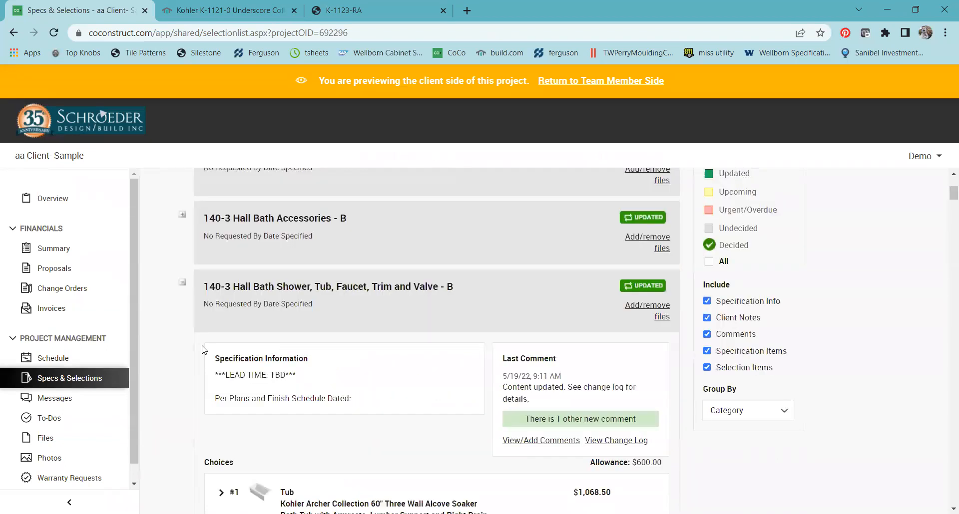
- Expand 140-3 Hall Bath Accessories - A in the client preview, and inspect its Make Choice page without making a choice
left_click(181, 260)
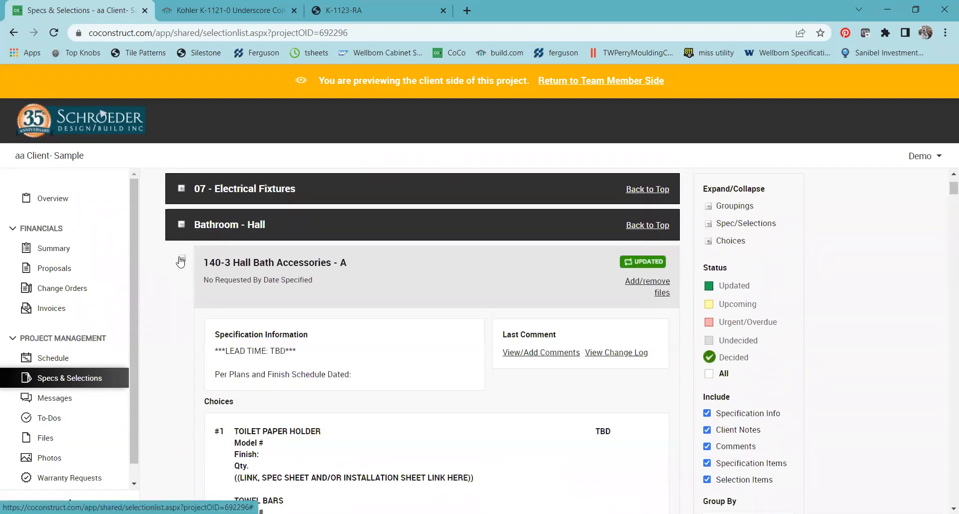
scroll(228, 407, "down", 3)
scroll(227, 407, "down", 5)
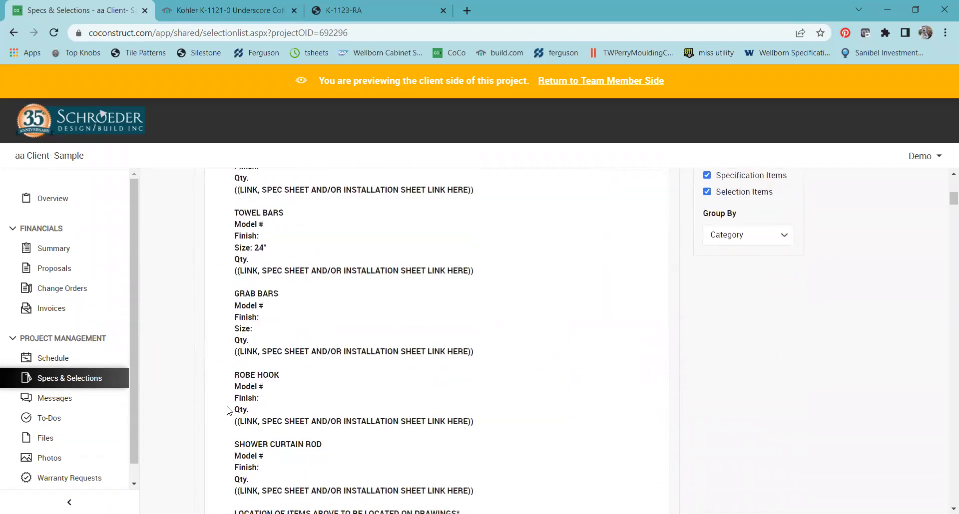
scroll(229, 410, "up", 3)
scroll(228, 411, "up", 2)
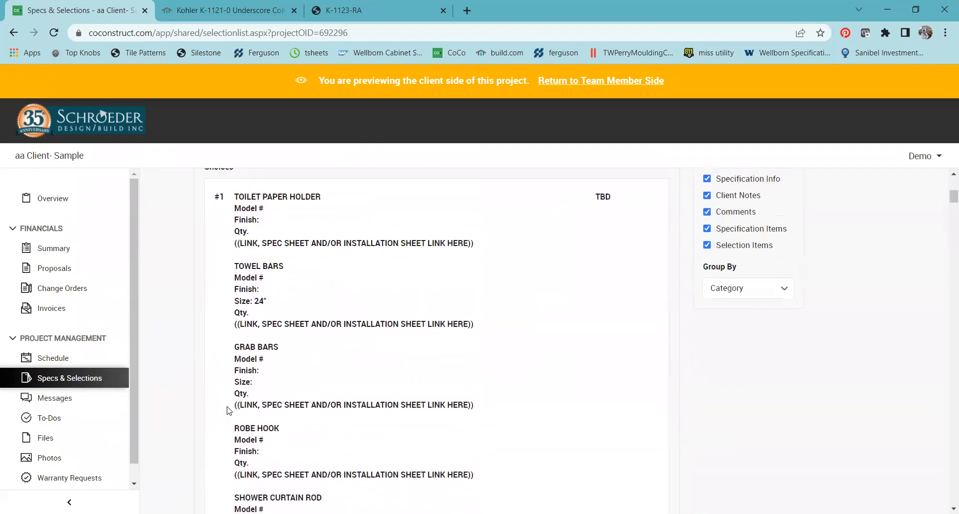
scroll(229, 408, "down", 5)
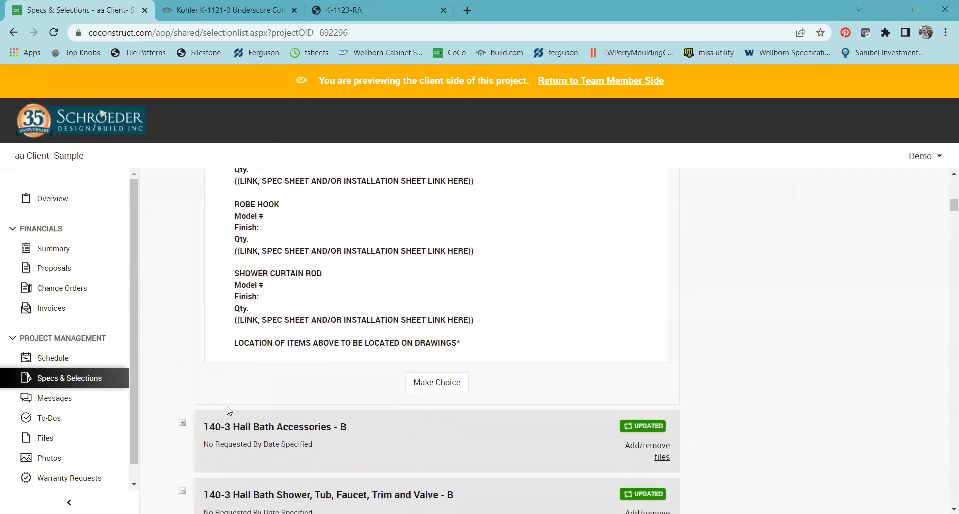
left_click(436, 383)
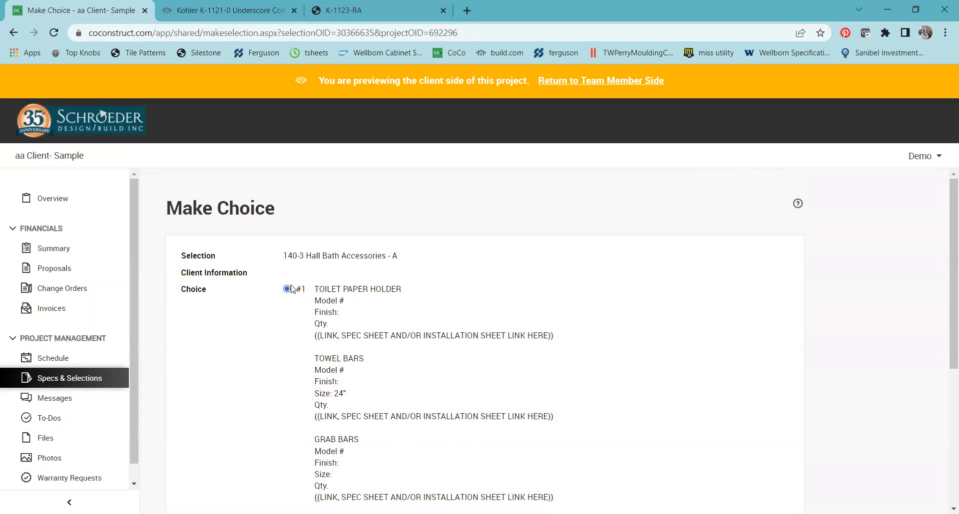
scroll(274, 343, "down", 5)
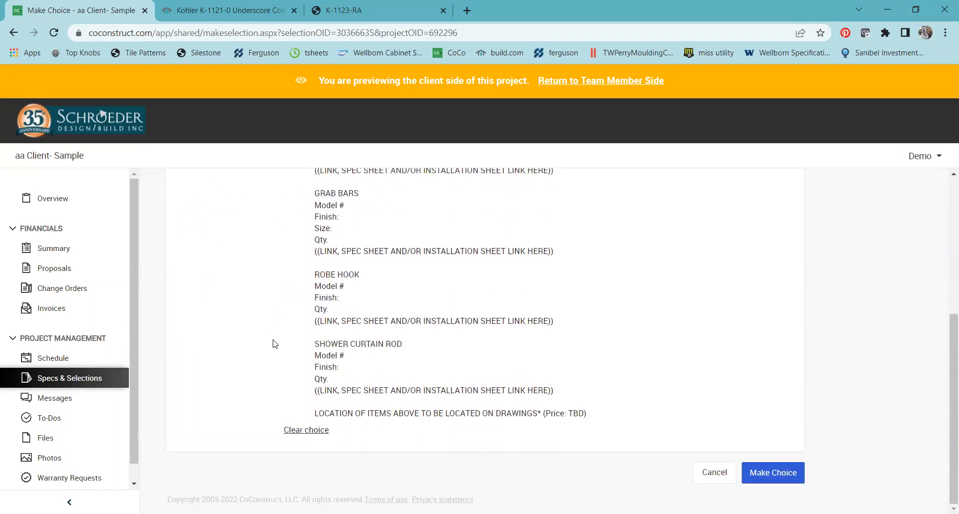
left_click(713, 474)
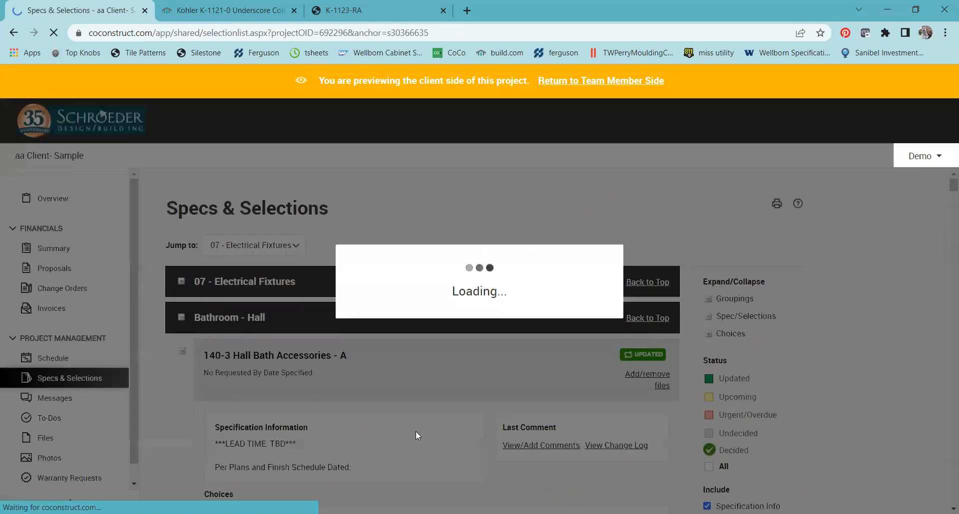
- Examine the Hall Bath Accessories - A item list and compare it with the priced choices of the shower/tub selection
scroll(342, 437, "down", 4)
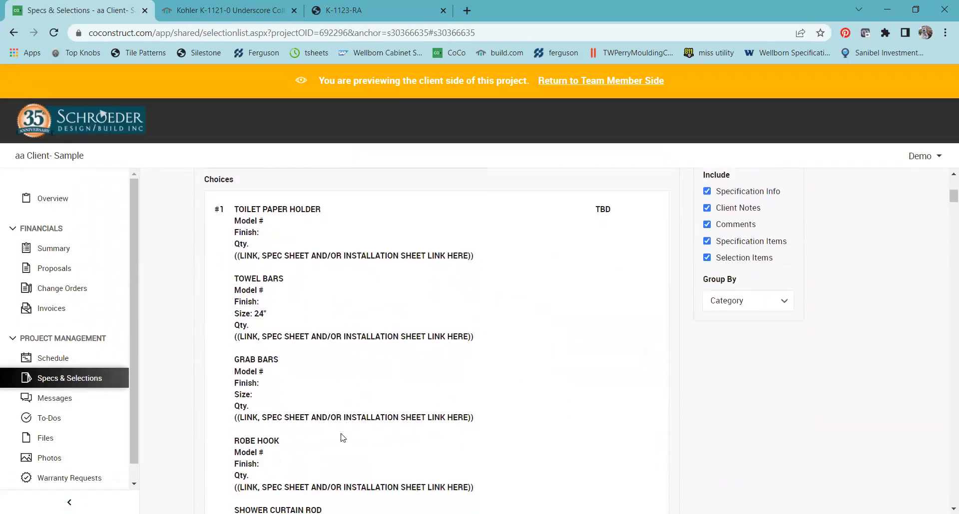
scroll(343, 438, "down", 1)
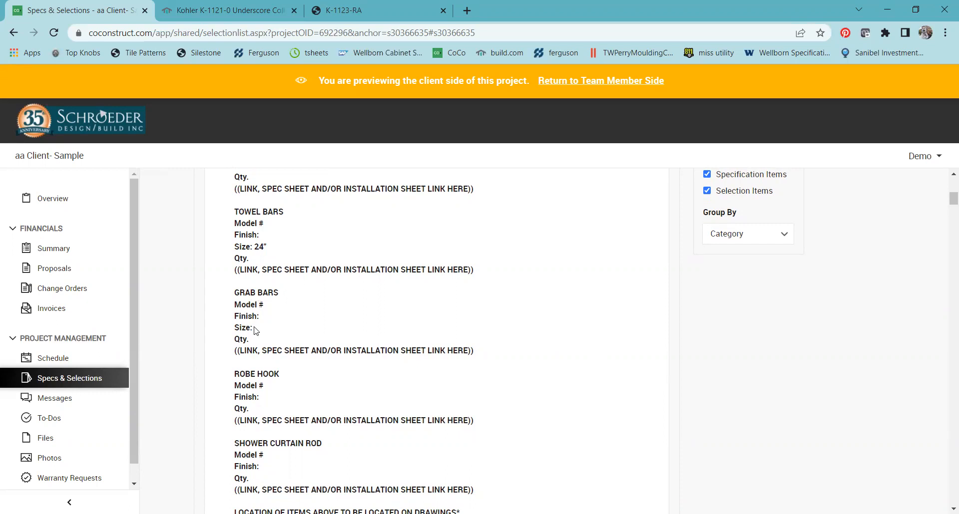
scroll(255, 331, "up", 1)
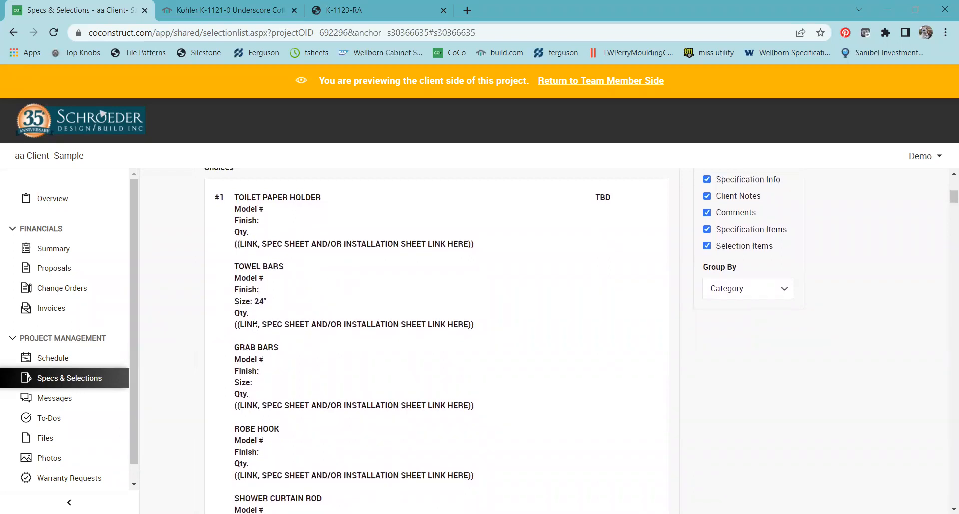
scroll(255, 327, "down", 6)
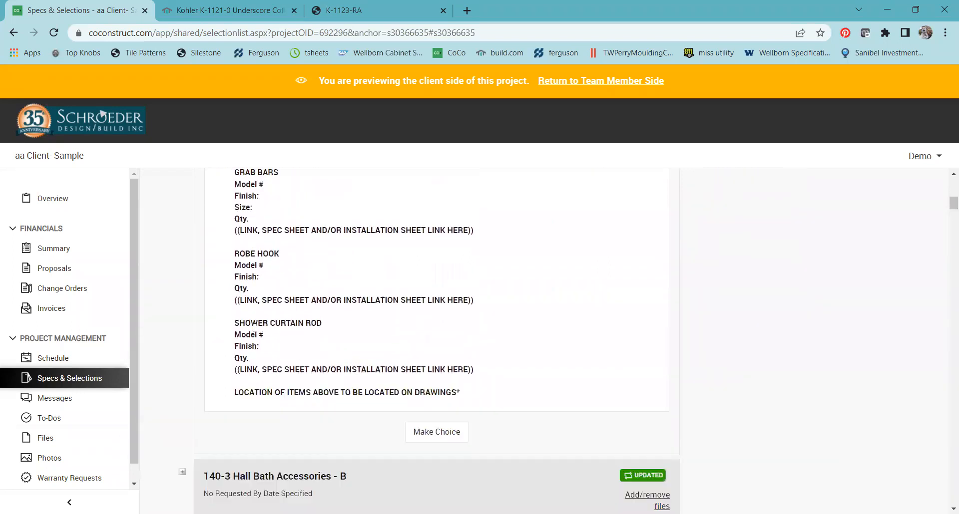
scroll(214, 387, "down", 2)
scroll(214, 387, "down", 1)
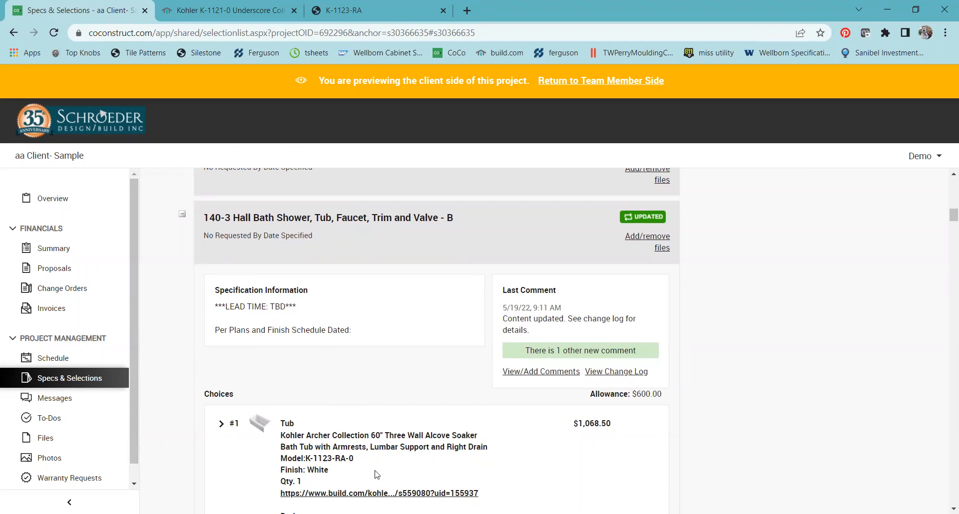
scroll(351, 399, "up", 5)
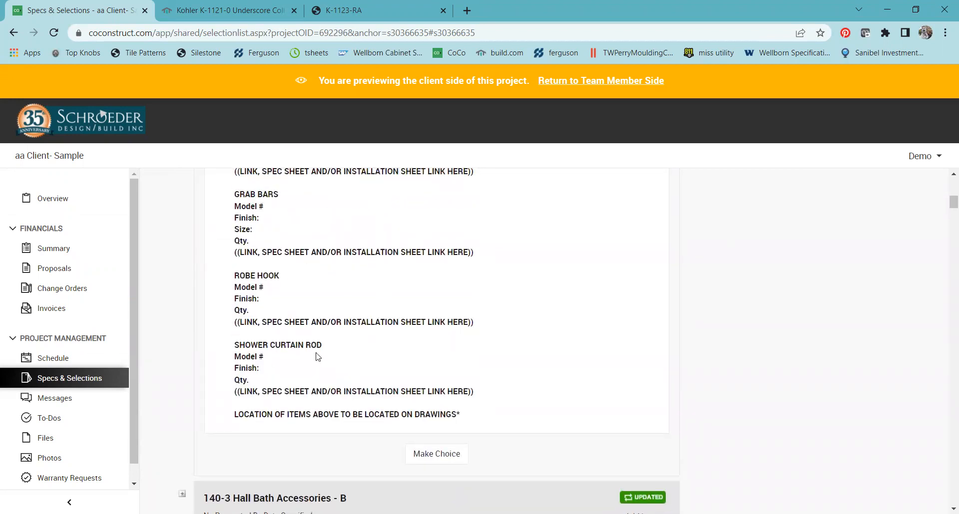
scroll(317, 356, "up", 5)
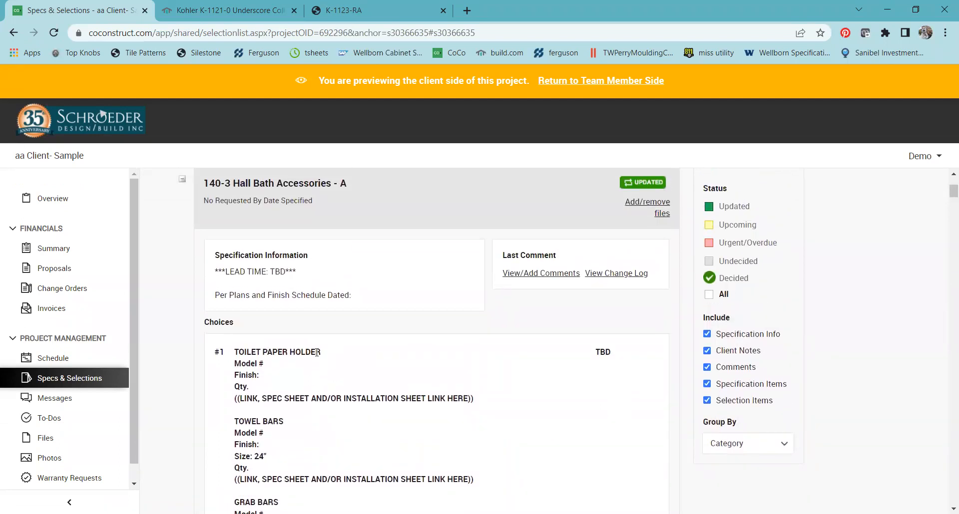
- Return to the team member side and open 140-3 Hall Bath Accessories - A for editing
left_click(610, 83)
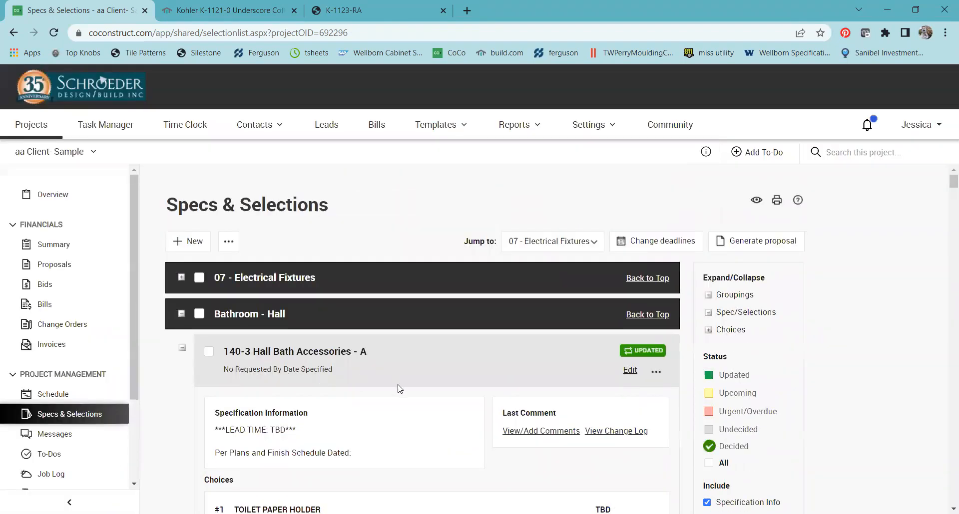
scroll(400, 388, "down", 12)
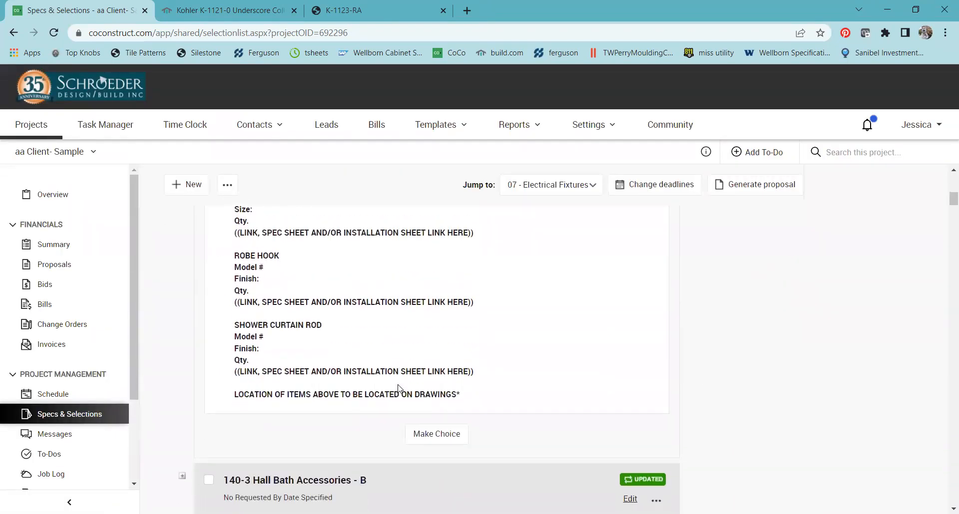
scroll(379, 260, "down", 10)
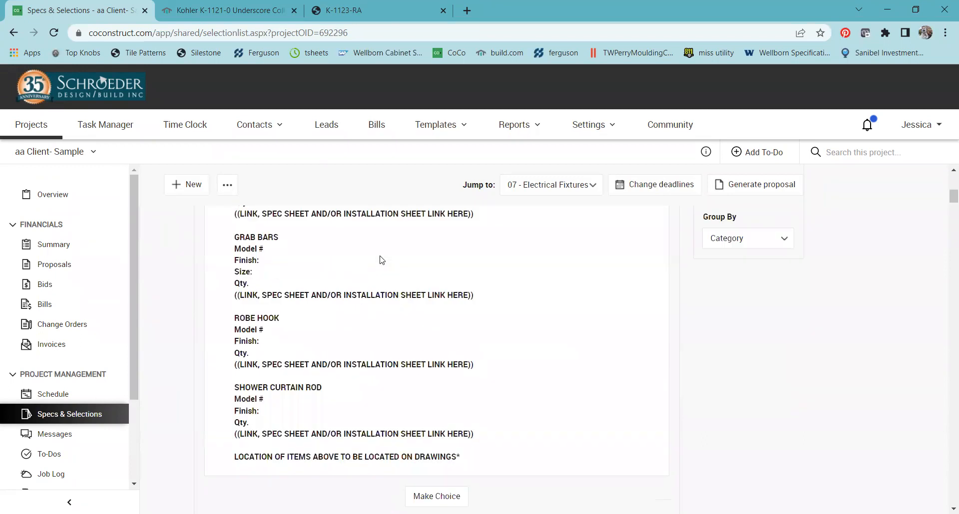
scroll(379, 260, "up", 2)
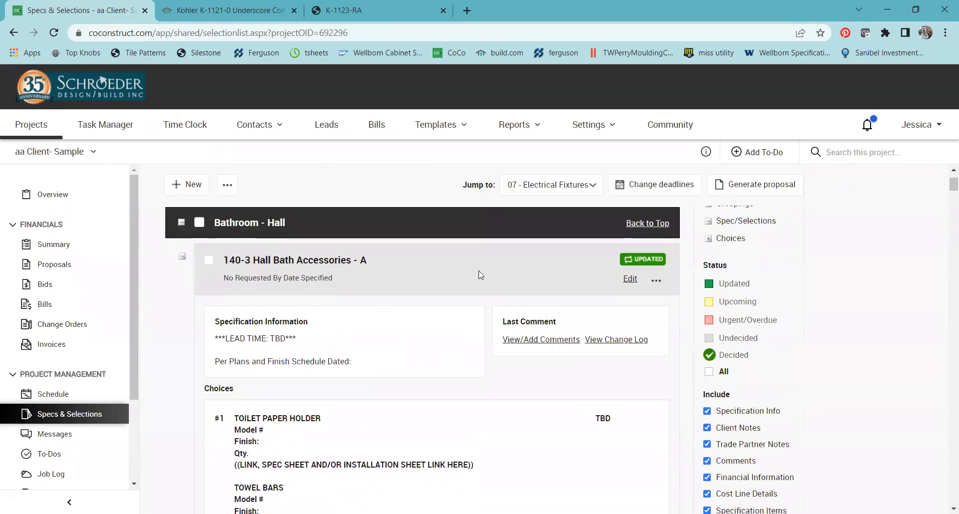
left_click(630, 280)
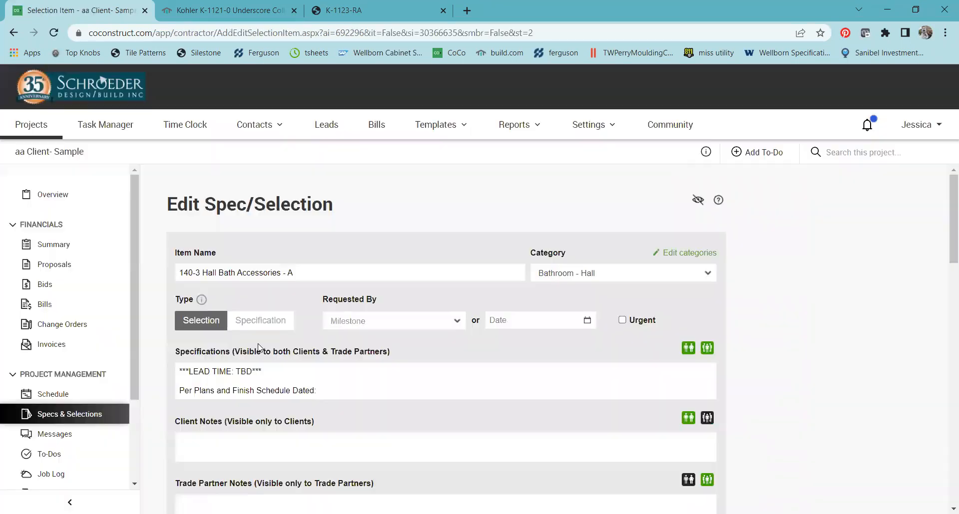
- Change the TOWEL BARS heading in the Option #1 description to HAND TOWEL RING
scroll(256, 349, "down", 10)
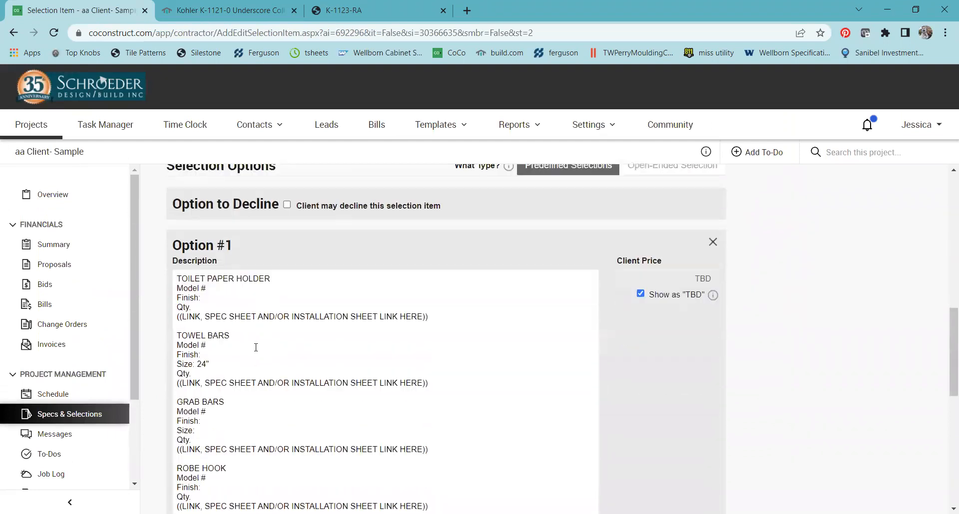
left_click(238, 319)
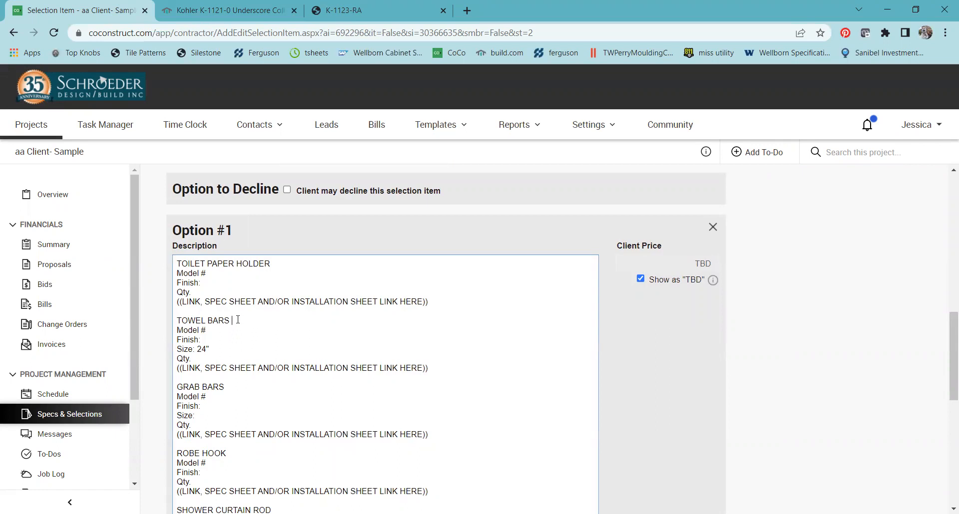
left_click(179, 320)
type("Hand")
key("BackSpace")
key("BackSpace")
key("BackSpace")
type("AD")
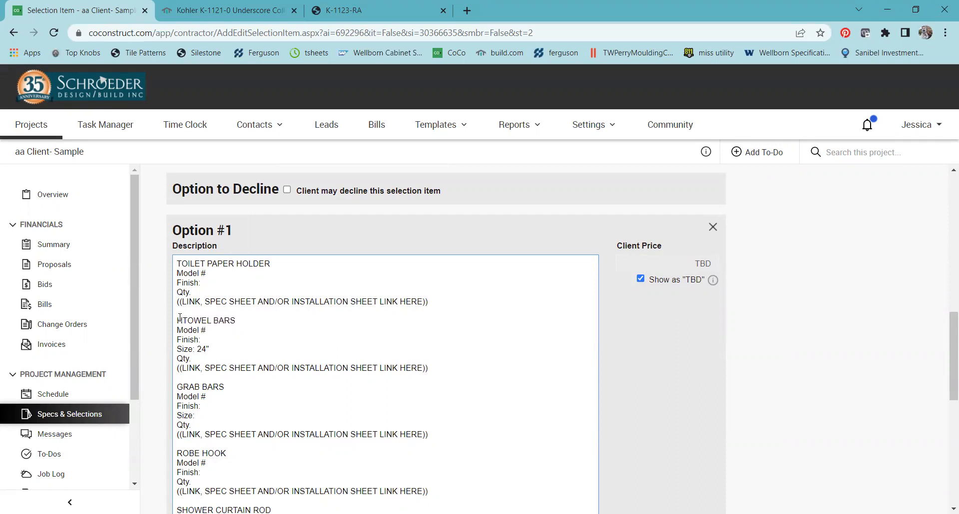
key("BackSpace")
type("ND")
key("BackSpace")
key("BackSpace")
key("BackSpace")
type("Ring")
key("BackSpace")
key("BackSpace")
type("ING")
- Delete the grab bars, robe hook, shower curtain rod and drawing location text from the Option #1 description
scroll(257, 322, "down", 2)
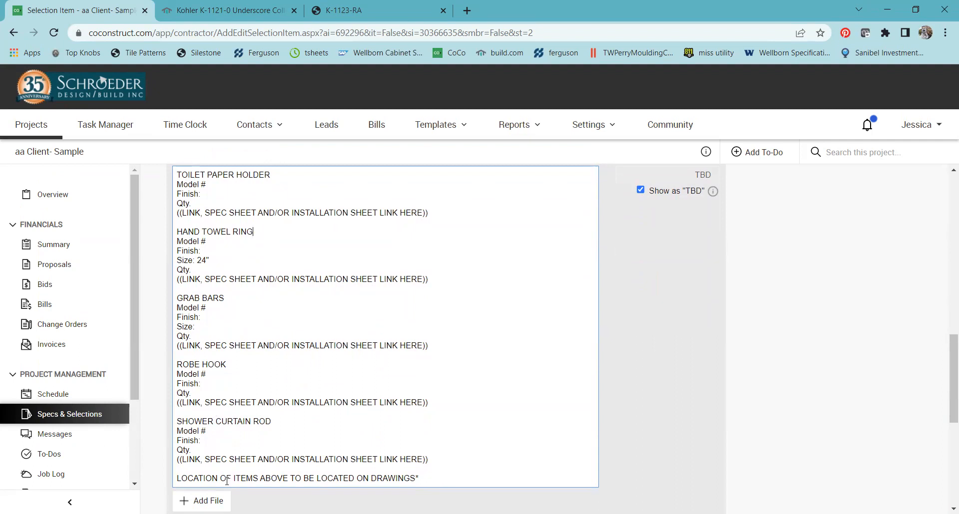
left_click_drag(428, 484, 183, 291)
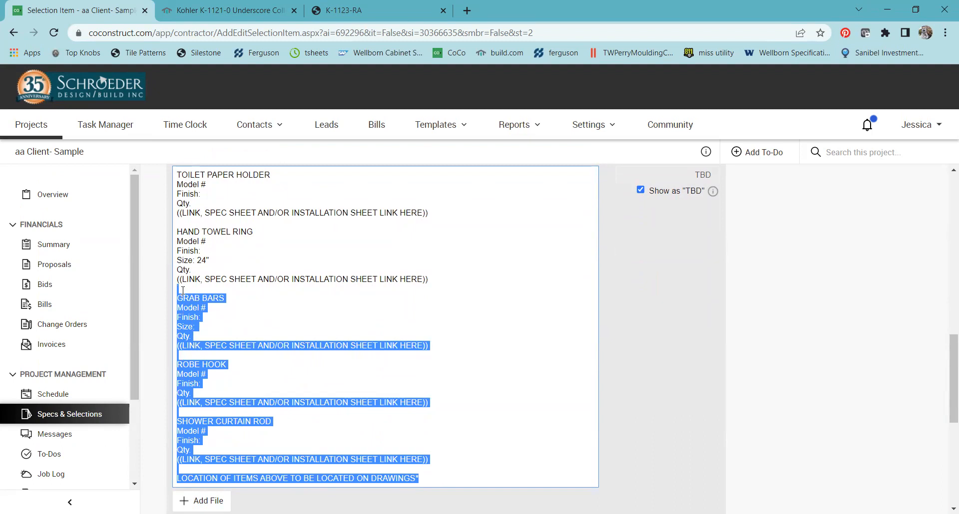
key("BackSpace")
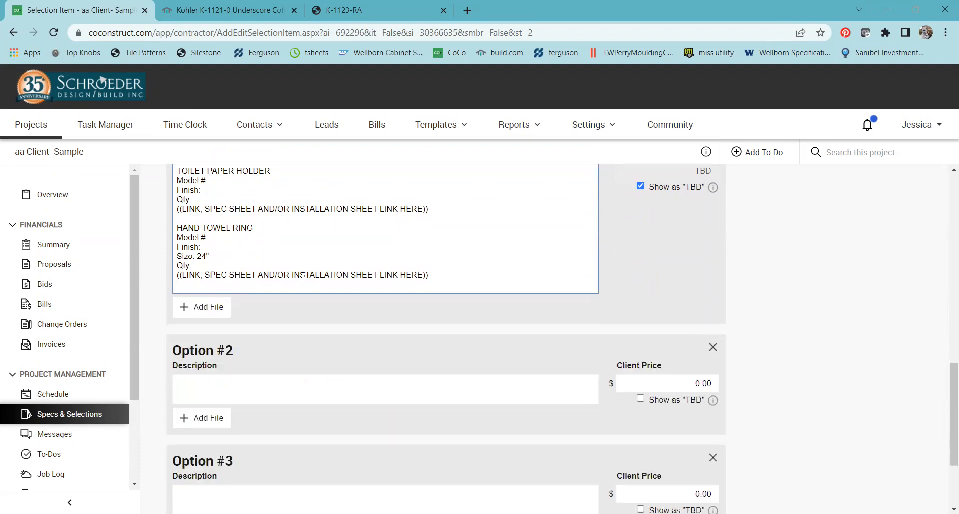
scroll(300, 277, "up", 1)
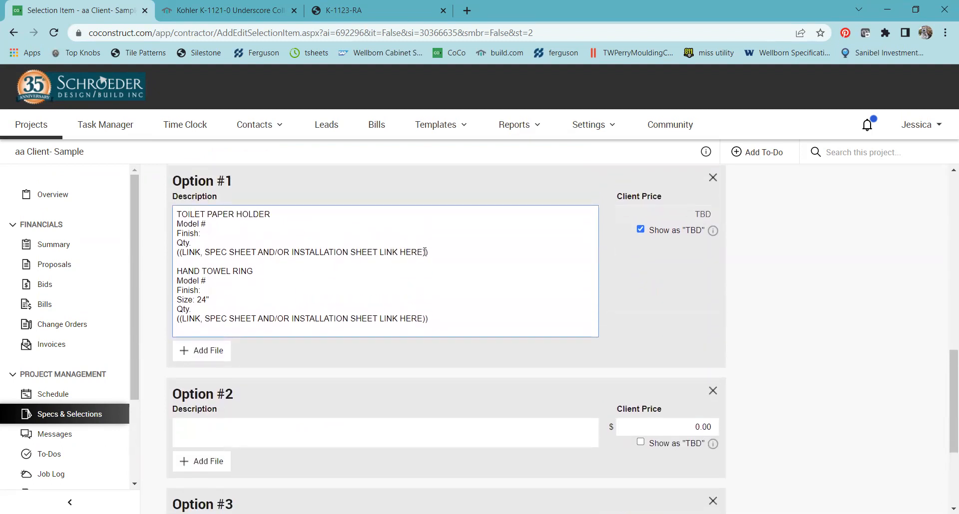
- Fill in the toilet paper holder in Option #1 with model # akldjfalkjteio;t;, finish chrome and quantity 1
left_click_drag(434, 252, 335, 245)
left_click_drag(194, 247, 173, 253)
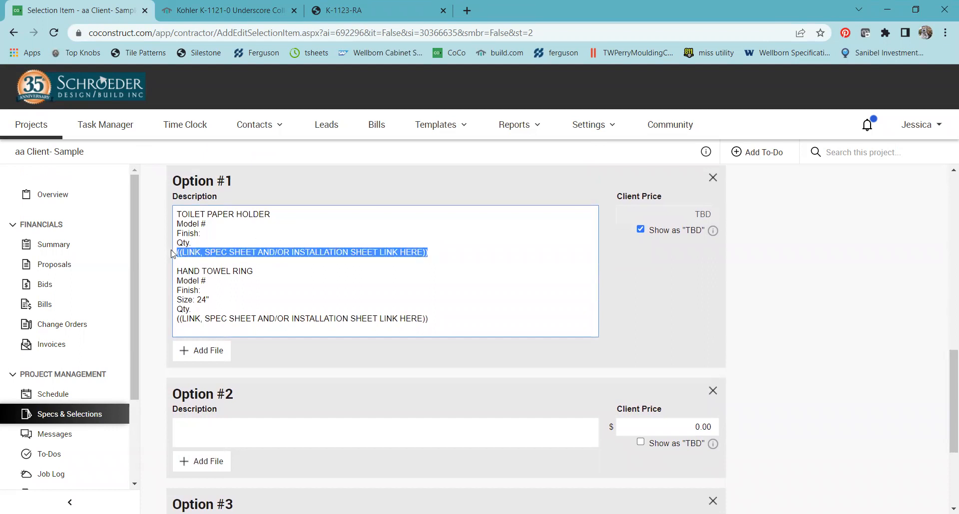
left_click(221, 224)
type("akl;jfalkjteio;t;")
left_click(218, 232)
type("chrome")
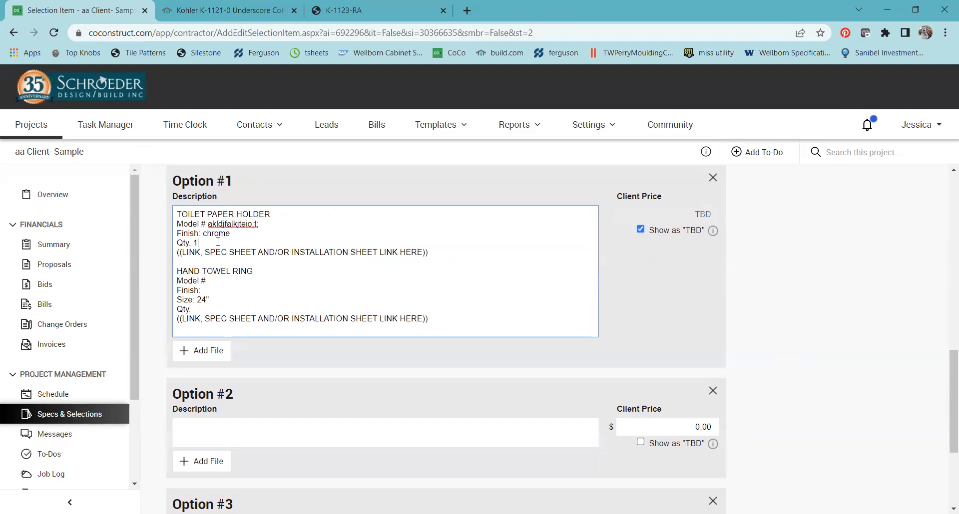
left_click_drag(438, 256, 169, 254)
type("www.bu")
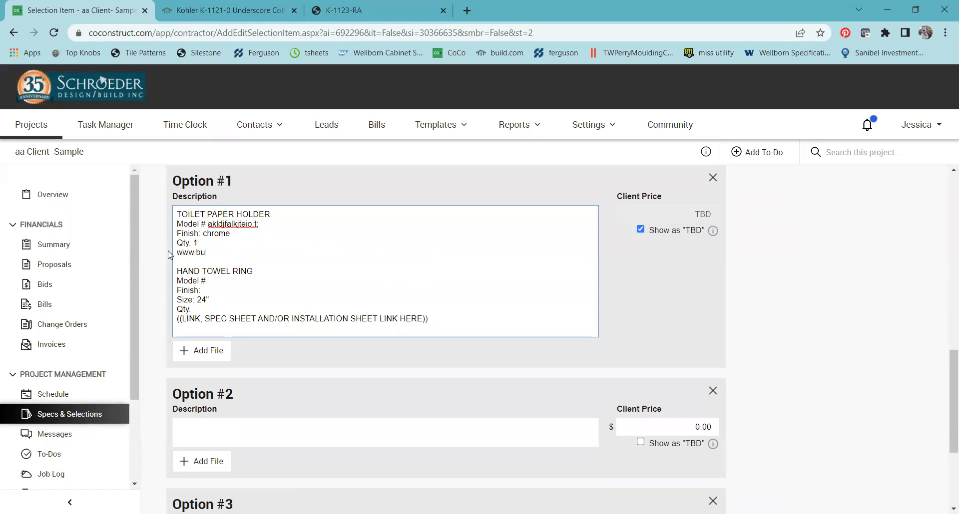
type("ild.com al;kdjf;alfjh;ljks")
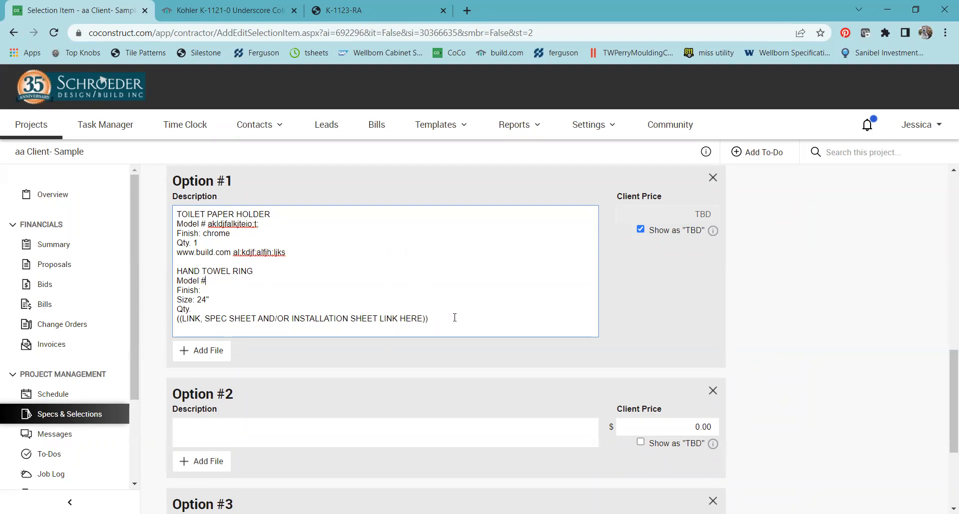
- Remove the size line from the hand towel ring entry and set its quantity to 1
left_click(211, 292)
key("BackSpace")
key("BackSpace")
key("BackSpace")
key("BackSpace")
key("BackSpace")
key("BackSpace")
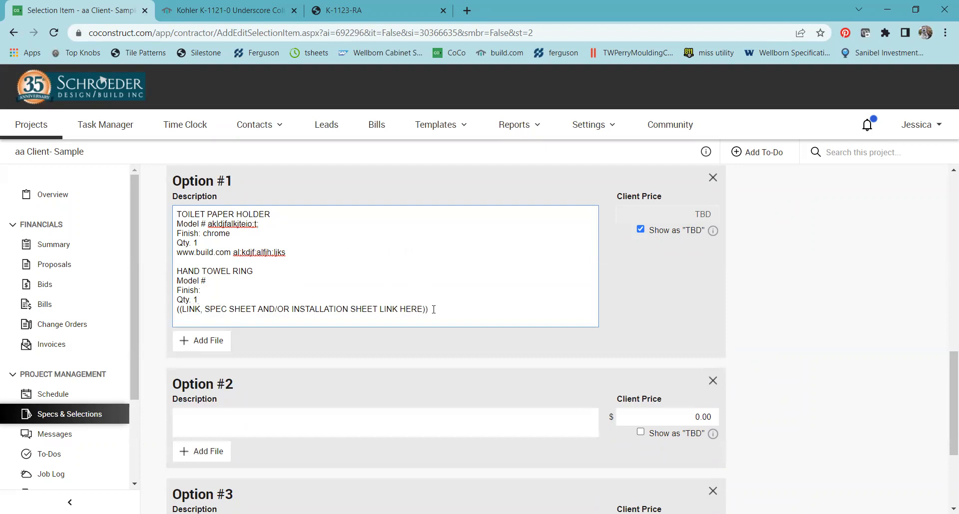
left_click_drag(428, 309, 173, 308)
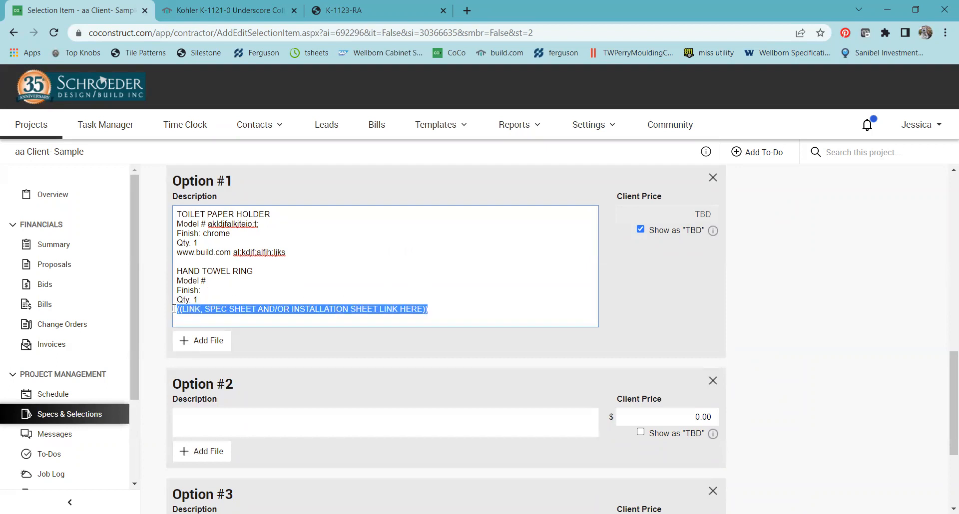
key("BackSpace")
type("ww")
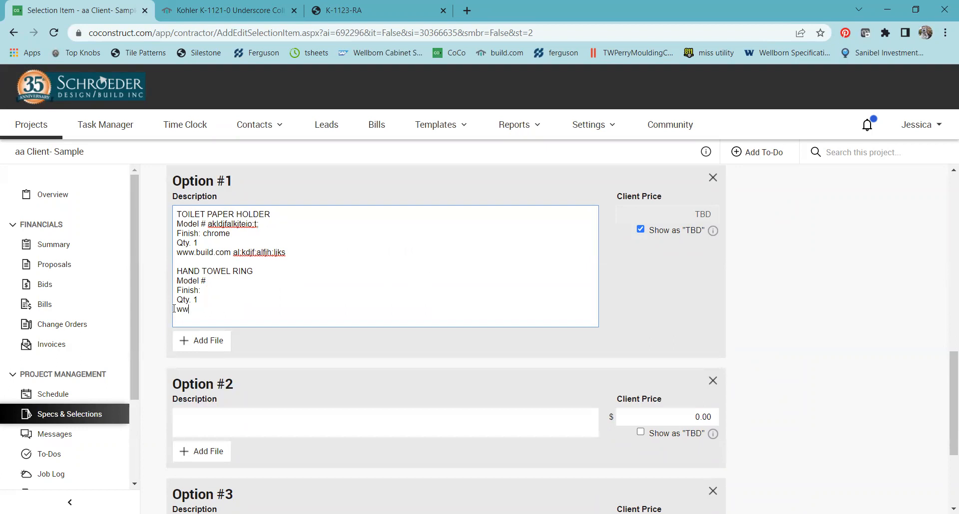
type("w.build.com specs shetalkd")
key("BackSpace")
type("talkdhakjgf")
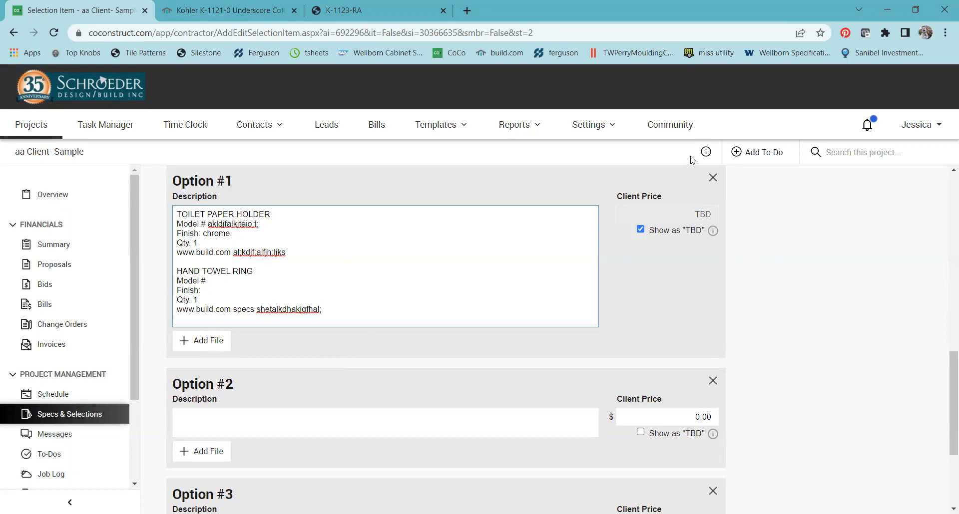
- Turn off the TBD price for Option #1, set its client price to 500 and save the item
left_click(640, 229)
left_click(682, 220)
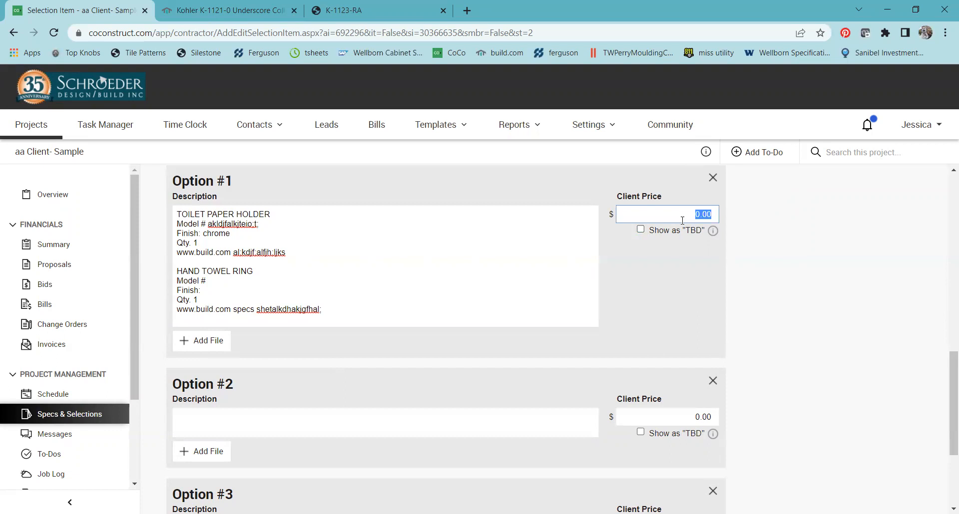
type("500")
left_click(686, 286)
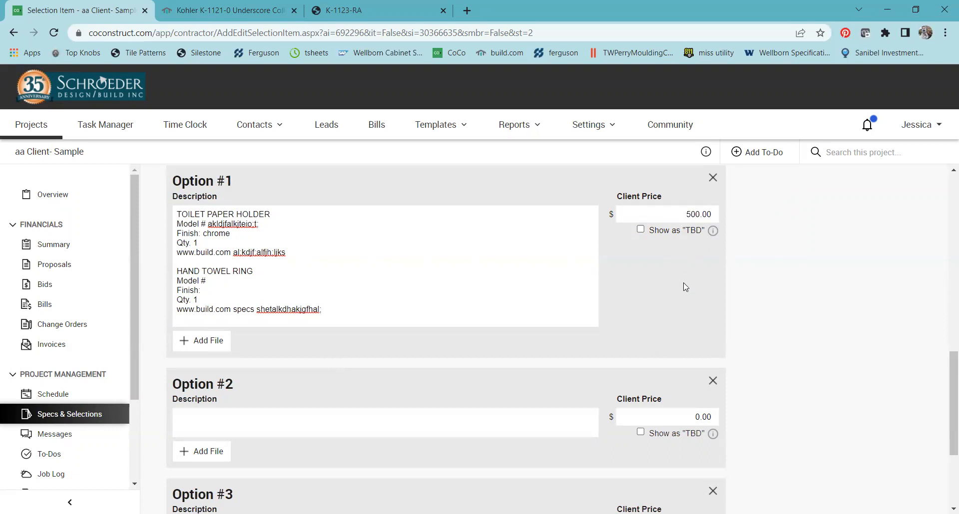
scroll(685, 287, "down", 3)
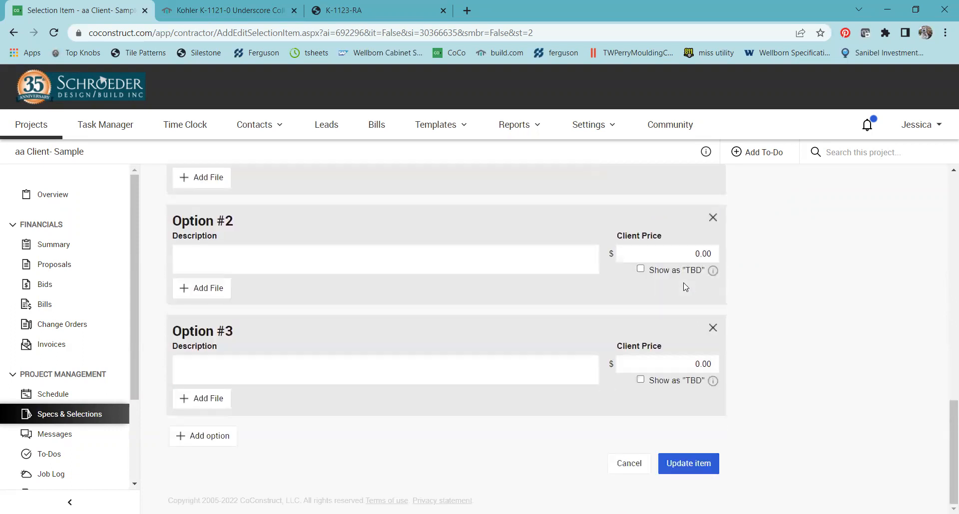
left_click(692, 464)
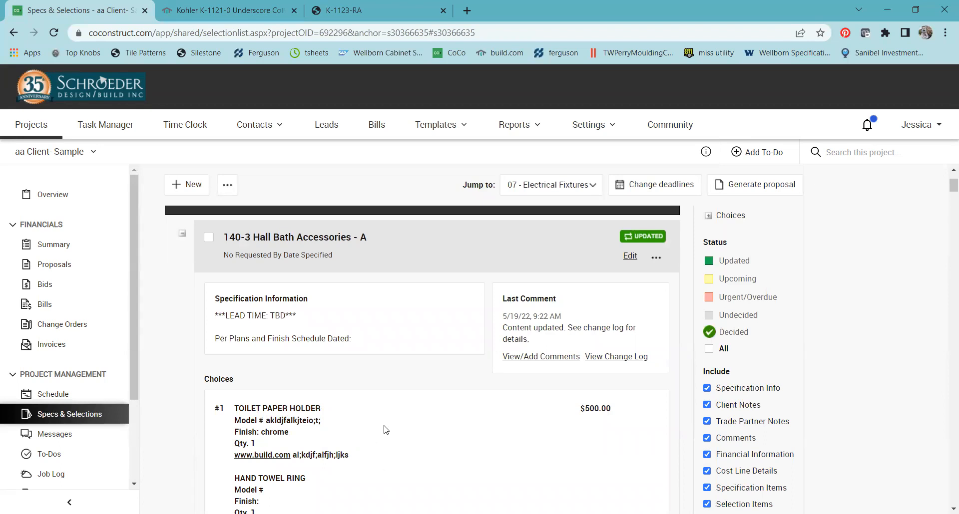
- Collapse the Hall Bath Shower, Tub, Faucet, Trim and Valve - B and Hall Bath Accessories - A selections in the list
scroll(375, 432, "down", 5)
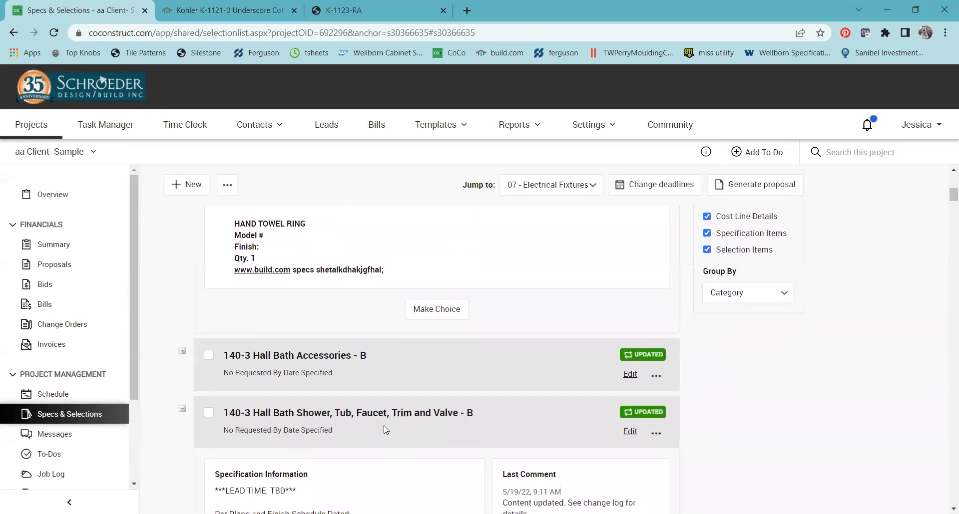
scroll(385, 429, "up", 2)
scroll(385, 430, "down", 3)
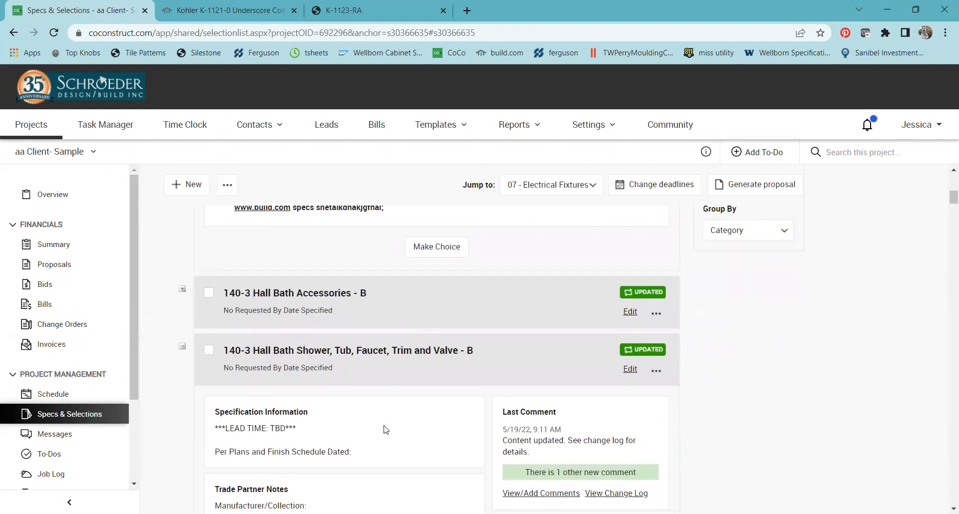
left_click(183, 348)
scroll(184, 351, "up", 7)
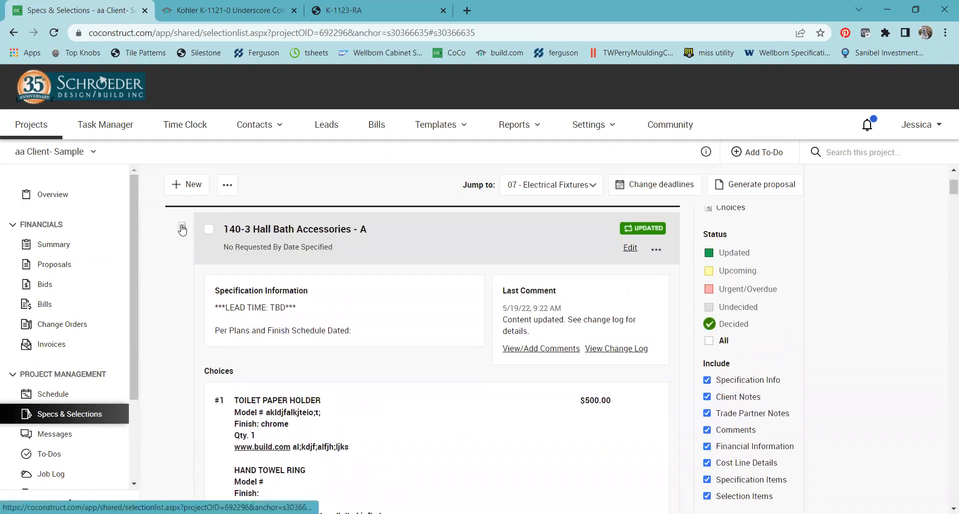
left_click(182, 229)
scroll(183, 228, "up", 3)
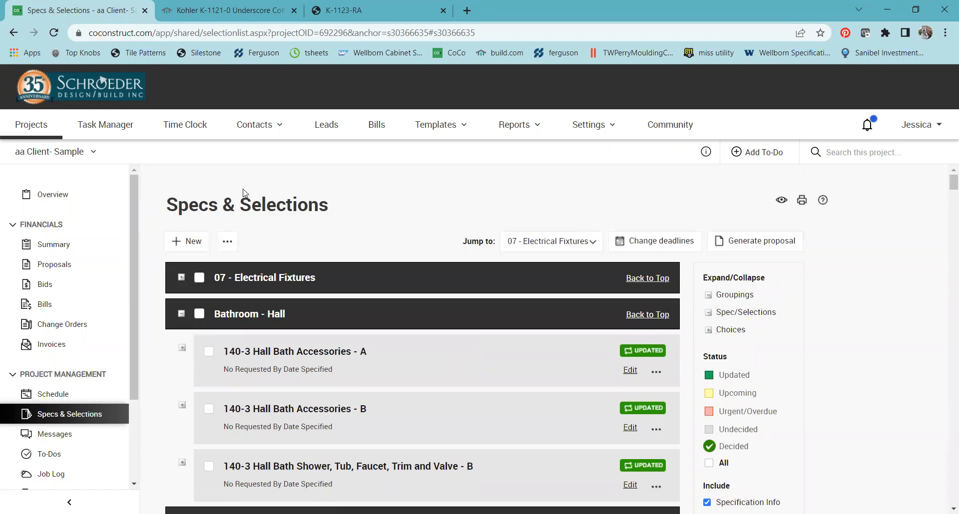
- Start adding new selections by copying from the Specs&Selections 2022 template
left_click(227, 241)
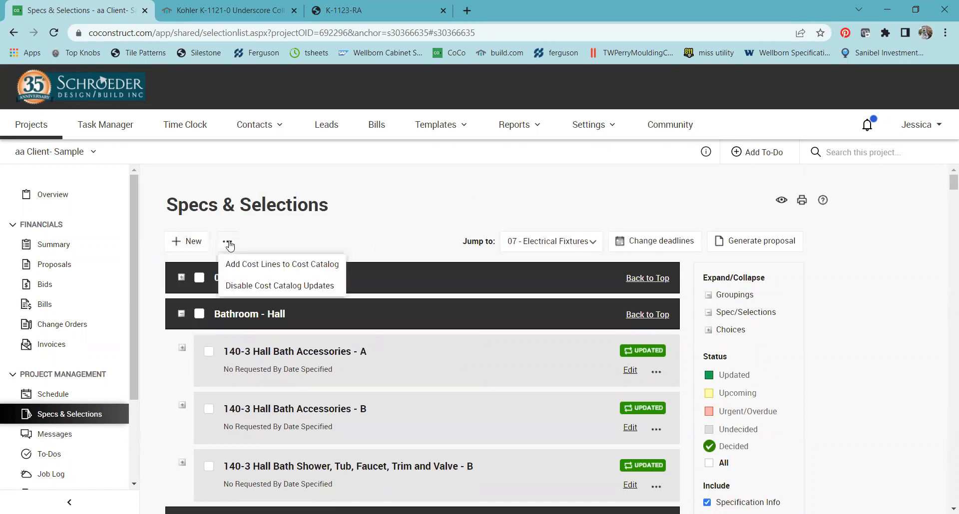
left_click(187, 243)
left_click(197, 314)
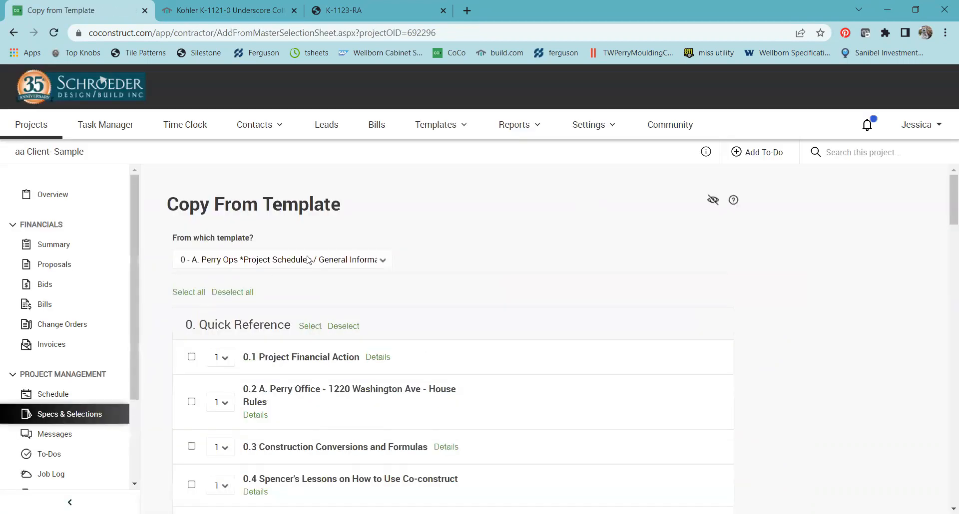
left_click(385, 262)
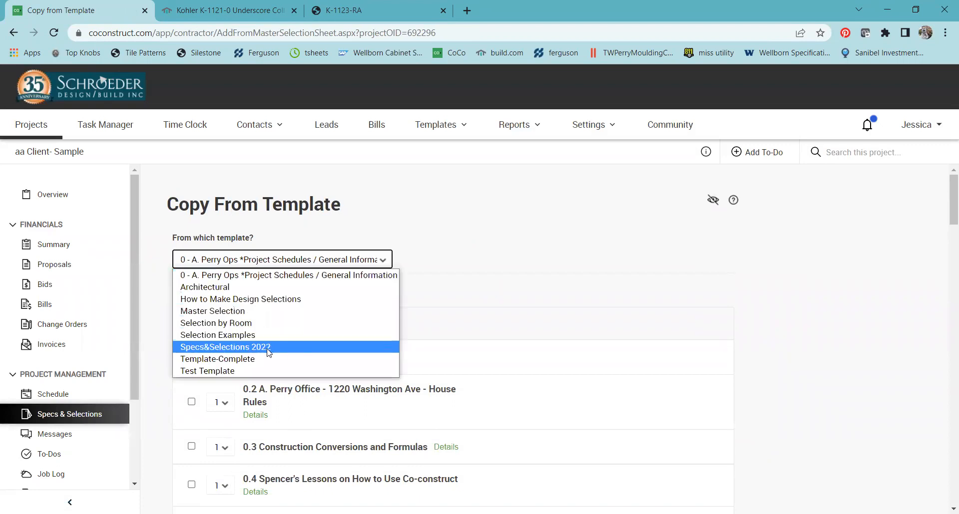
left_click(268, 347)
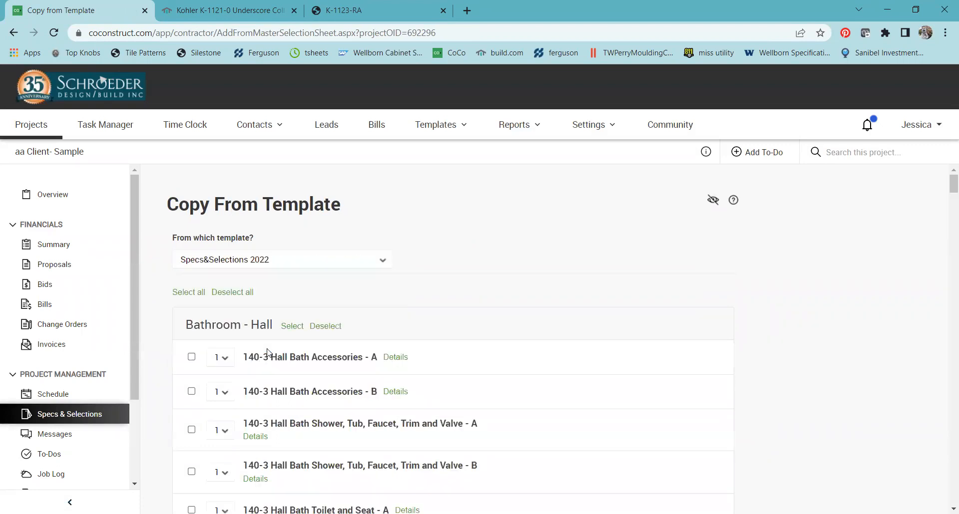
- Examine the template details of 140-3 Hall Bath Accessories - B, including its option type and trade partner notes
scroll(268, 353, "down", 1)
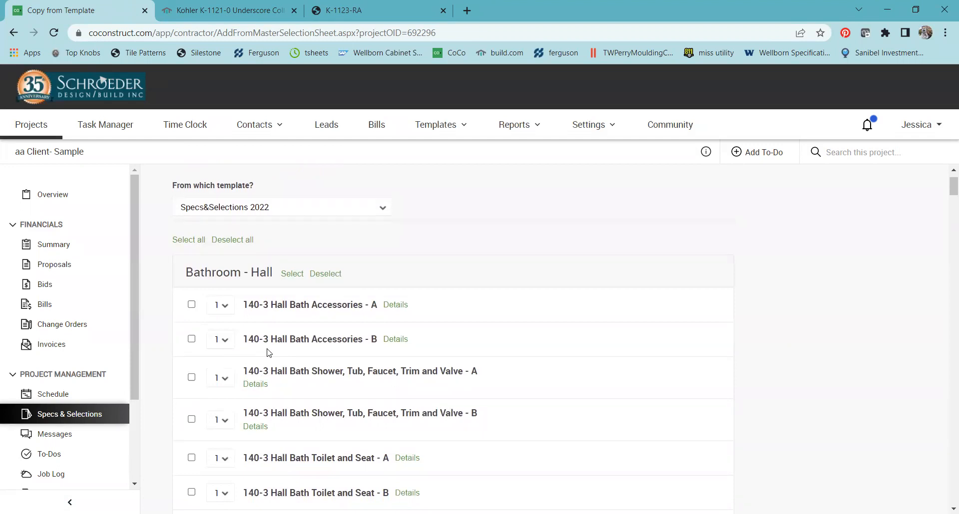
left_click(392, 345)
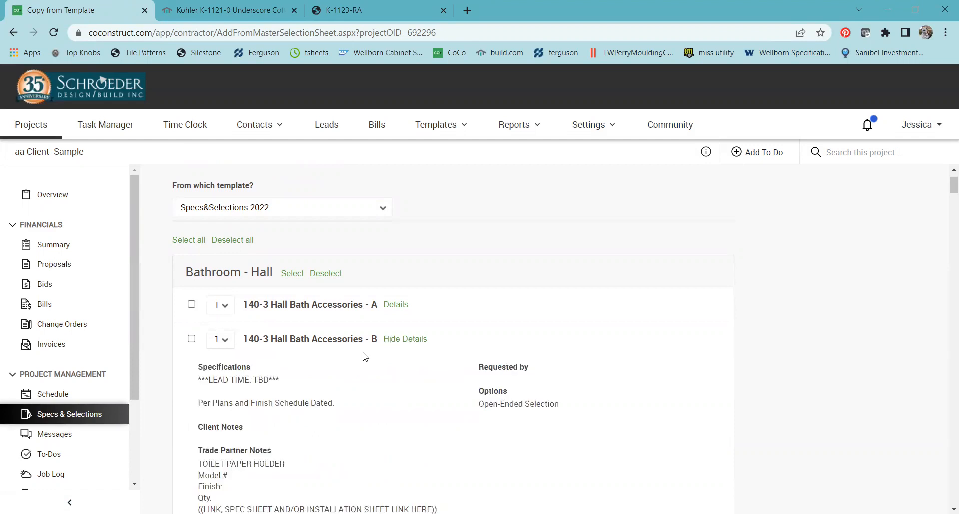
scroll(308, 406, "down", 3)
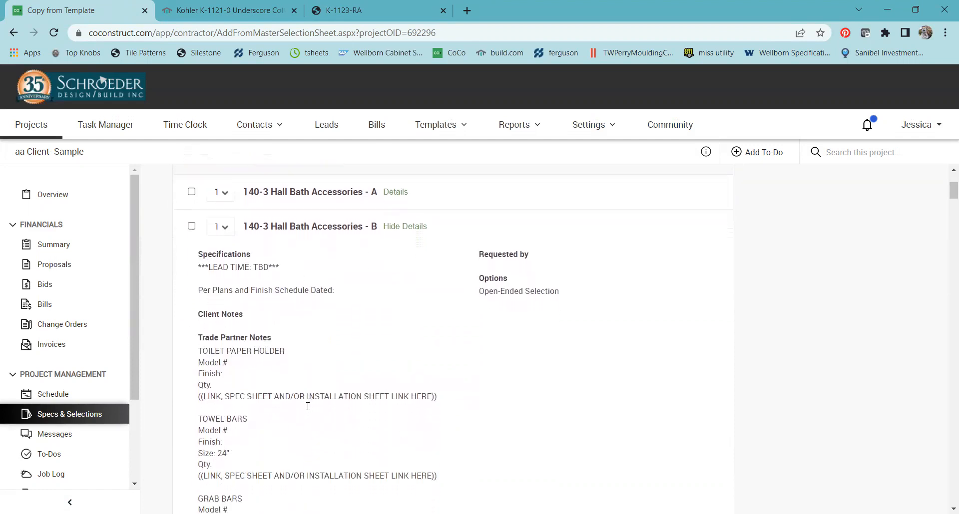
scroll(307, 406, "down", 1)
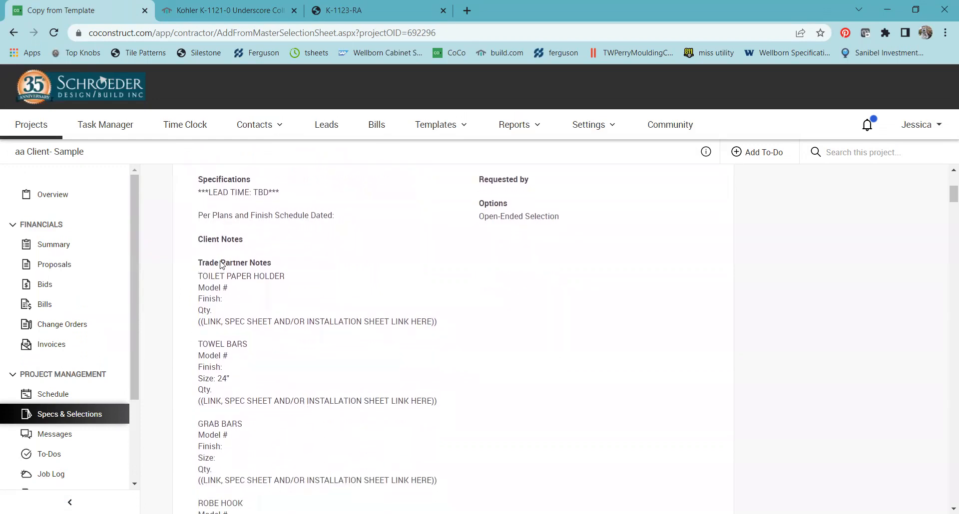
scroll(241, 409, "down", 4)
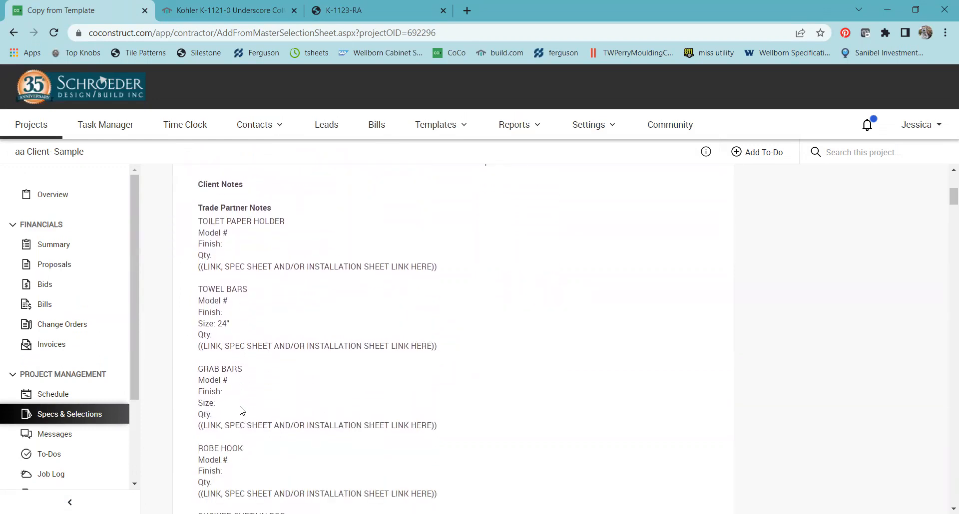
scroll(240, 410, "up", 7)
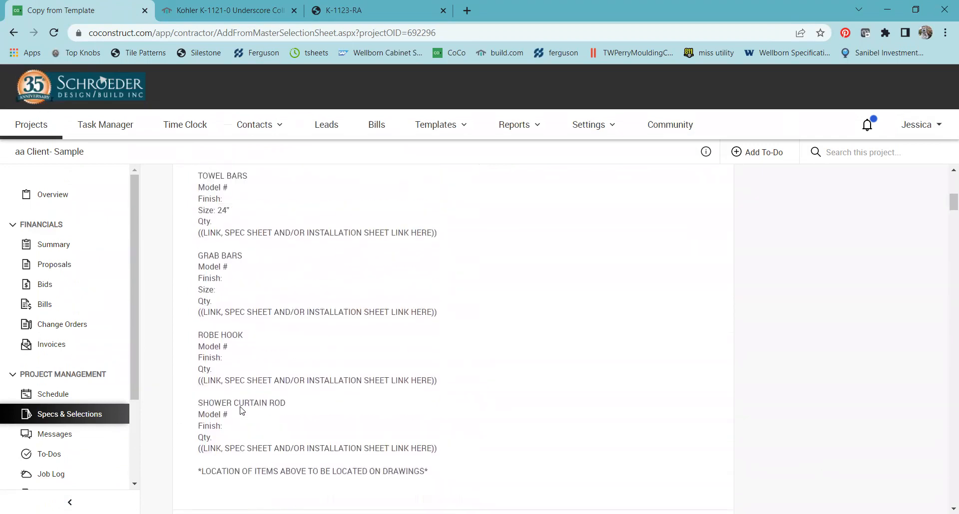
scroll(240, 411, "up", 2)
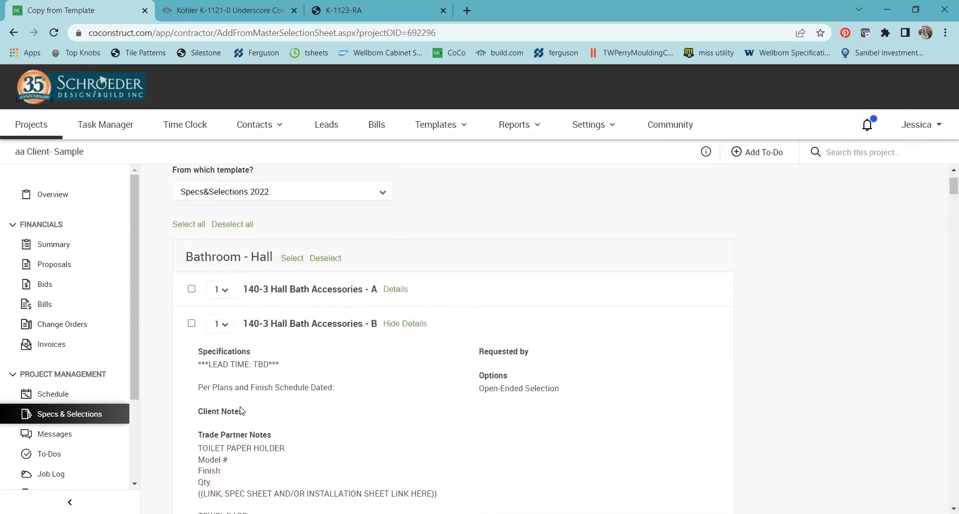
scroll(241, 411, "down", 1)
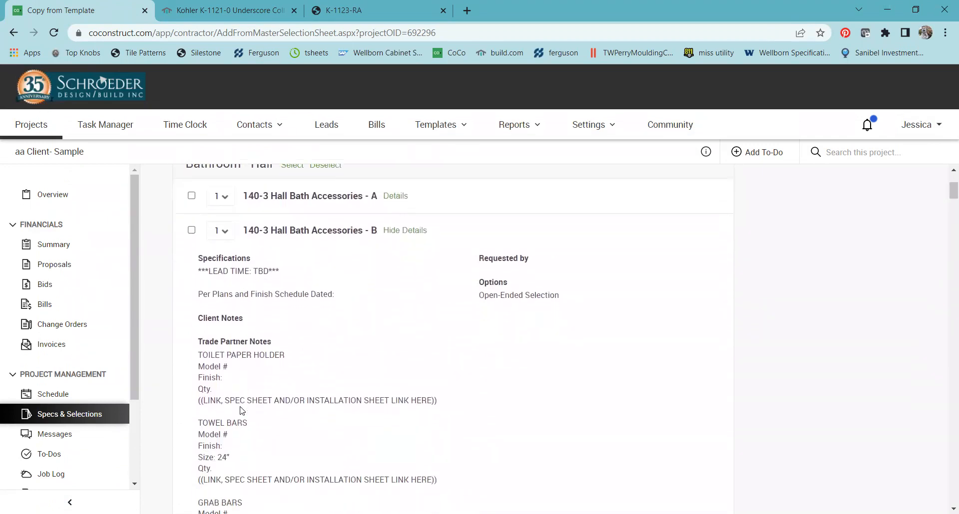
scroll(241, 411, "down", 2)
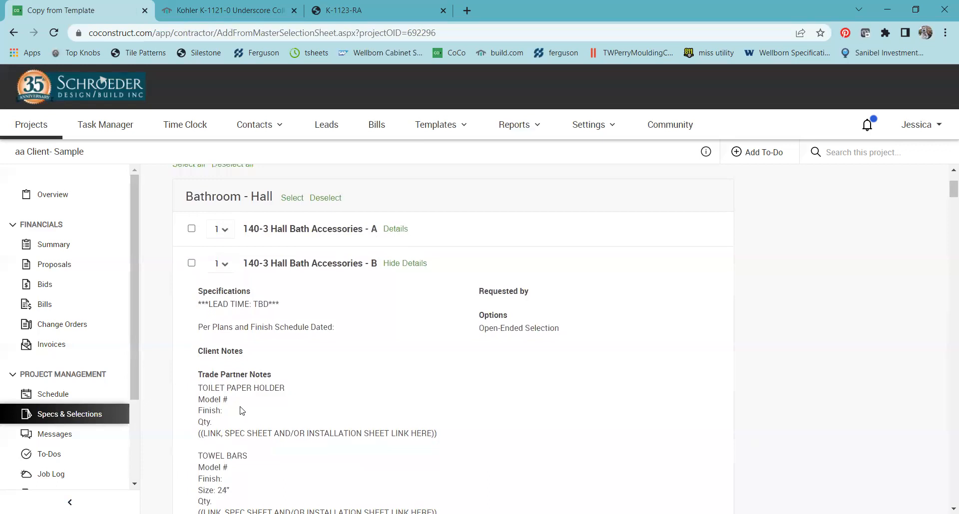
scroll(243, 411, "down", 1)
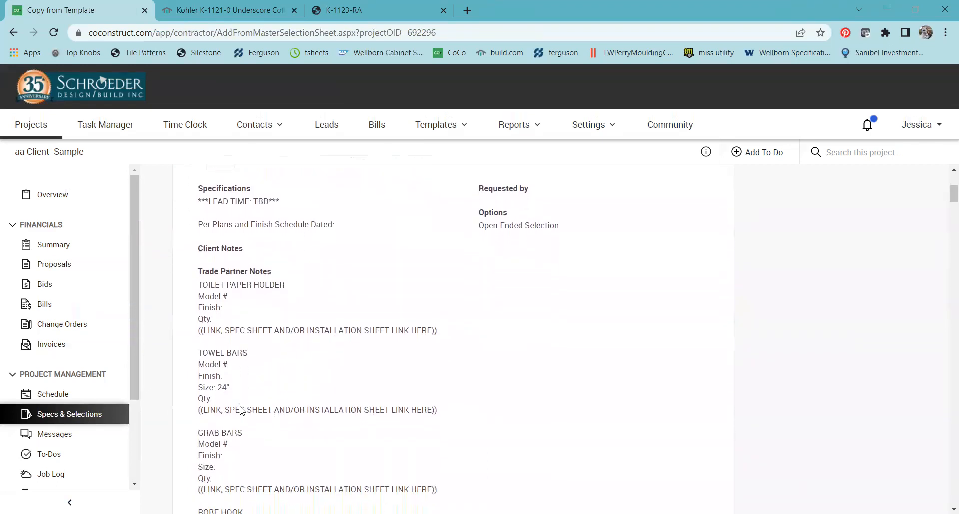
scroll(241, 408, "down", 3)
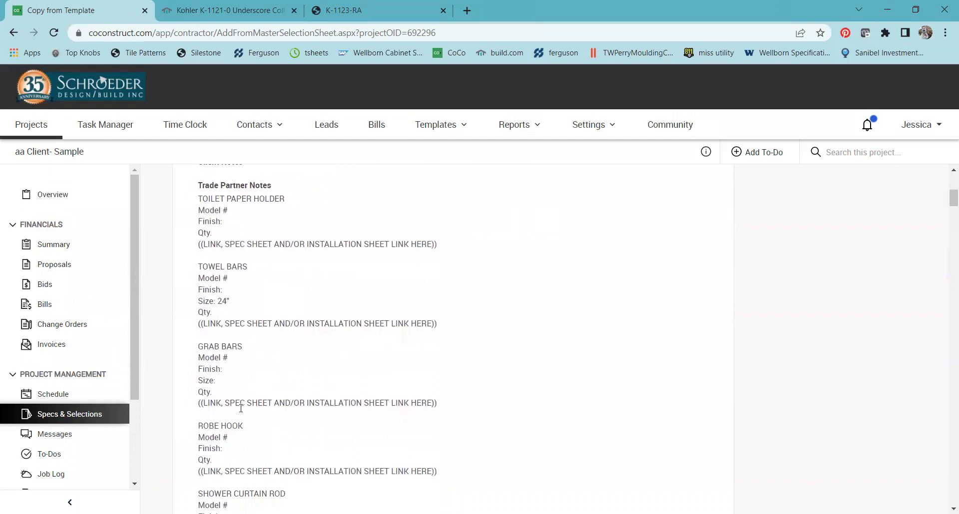
scroll(240, 408, "up", 6)
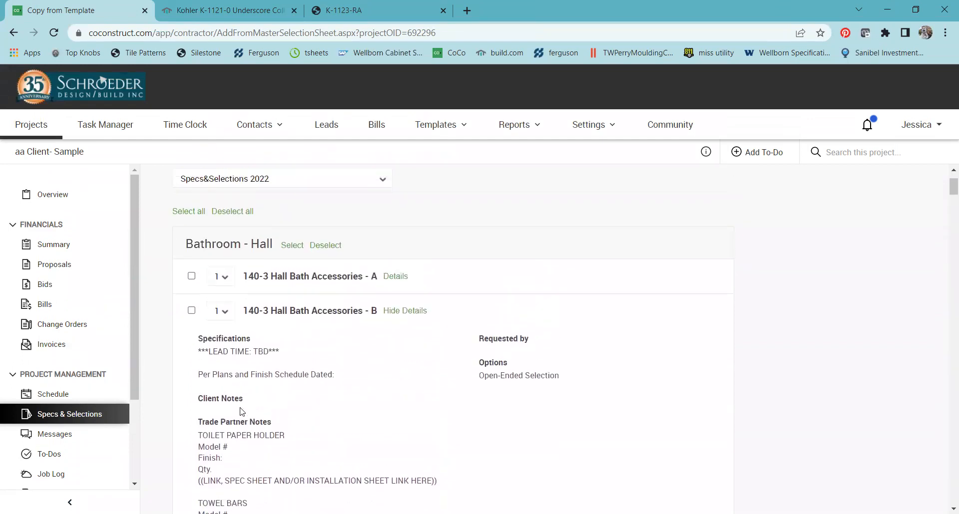
left_click(416, 312)
- Mark 140-3 Hall Bath Accessories - B in the Bathroom - Hall group for copying into the project
left_click(191, 311)
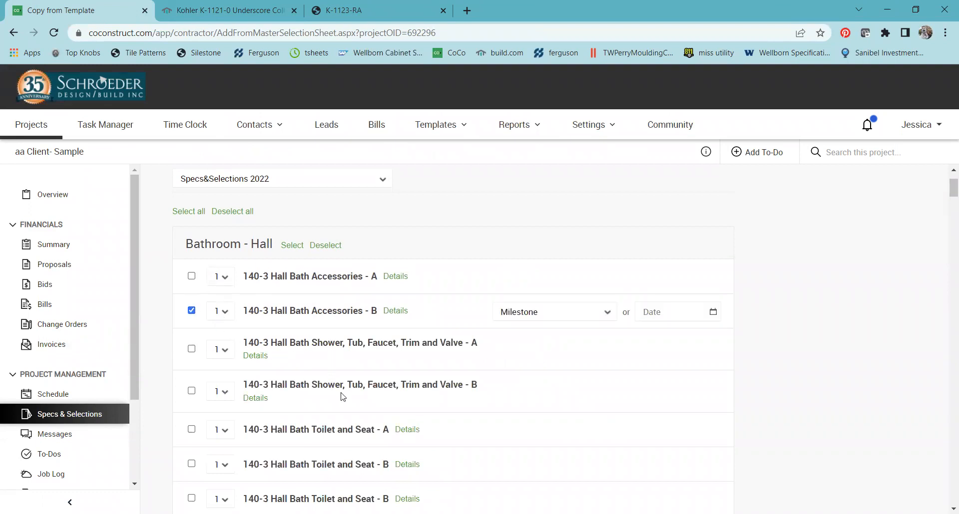
scroll(342, 397, "down", 3)
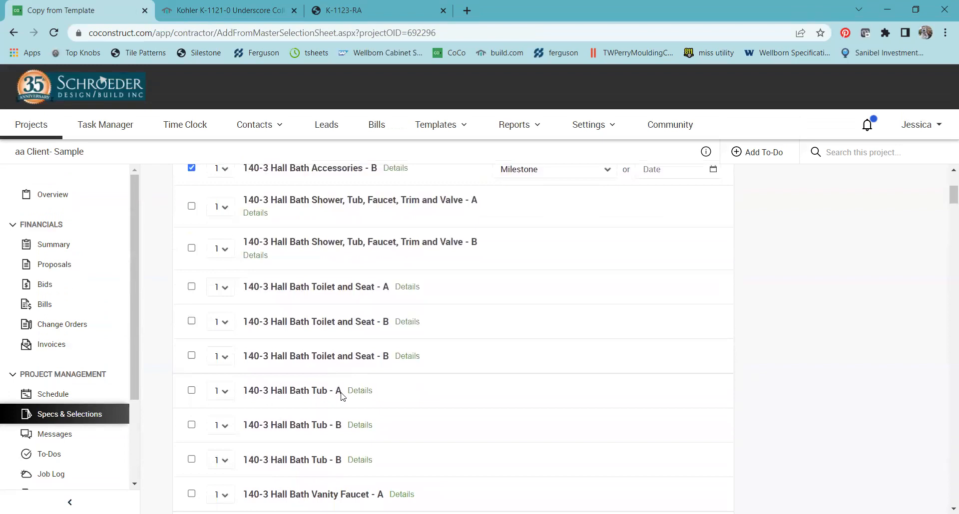
scroll(341, 396, "up", 1)
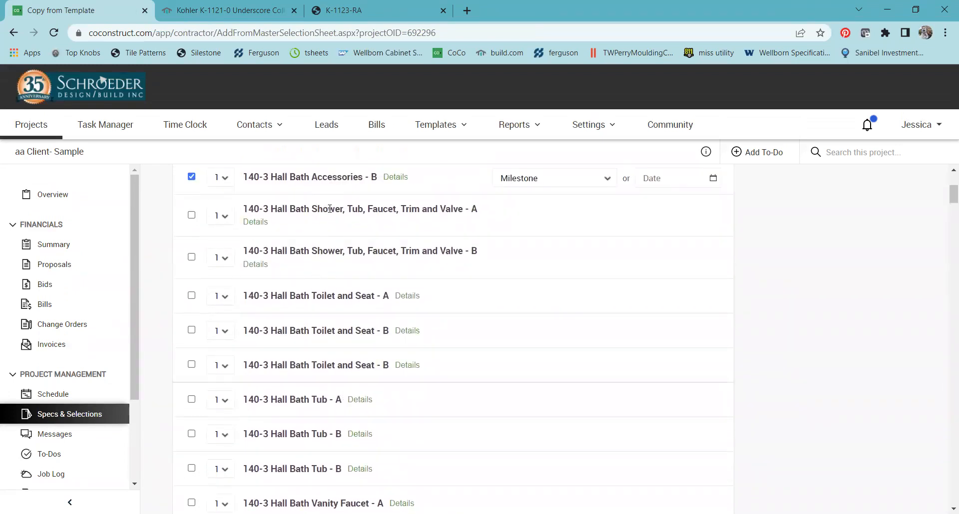
- Examine the template details of 140-3 Hall Bath Shower, Tub, Faucet, Trim and Valve - A, leaving it unmarked for copying
left_click(255, 222)
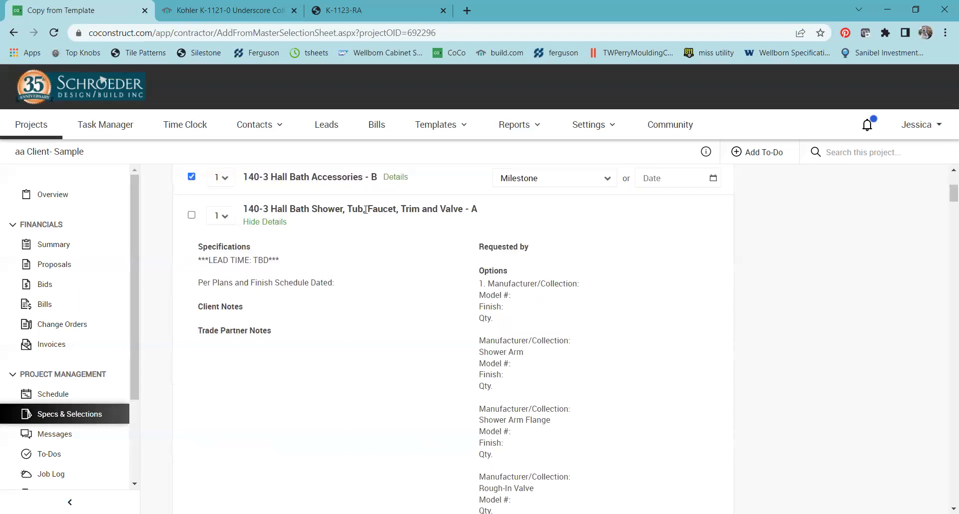
left_click(191, 215)
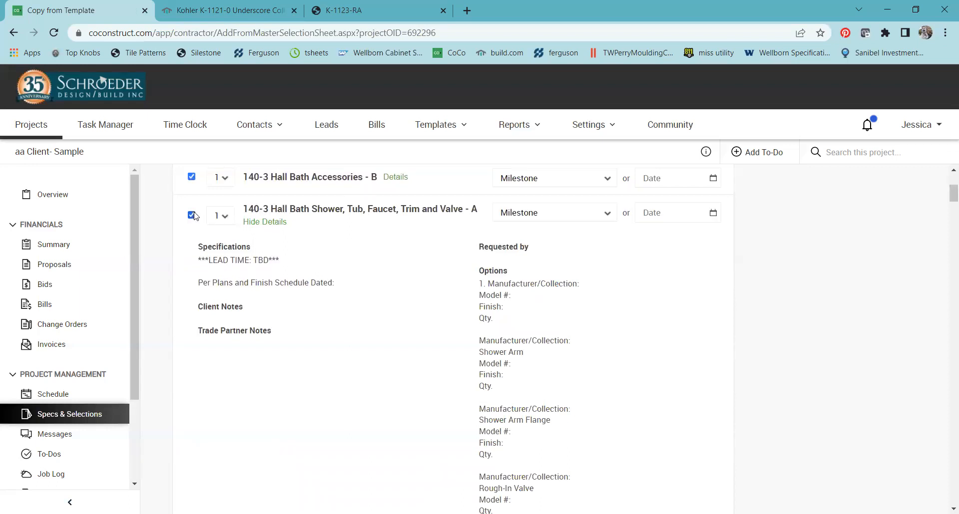
left_click(191, 215)
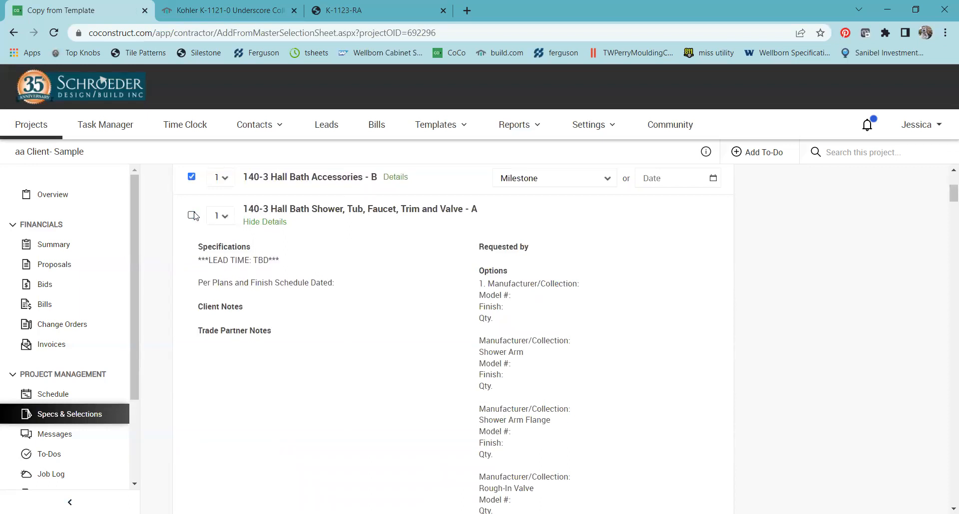
left_click(273, 222)
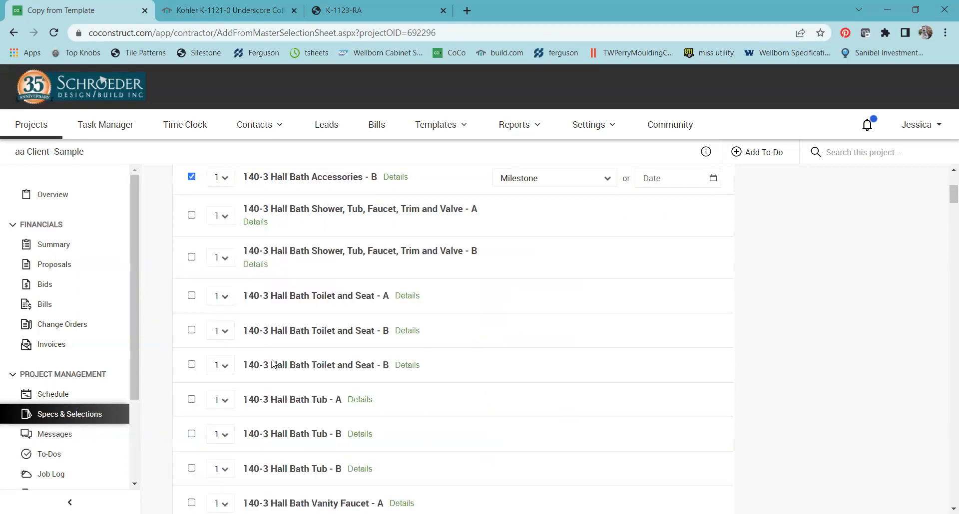
- Mark 140-3 Hall Bath Shower, Tub, Faucet, Trim and Valve - B in the Bathroom - Hall group for copying
scroll(278, 368, "down", 3)
scroll(279, 371, "down", 6)
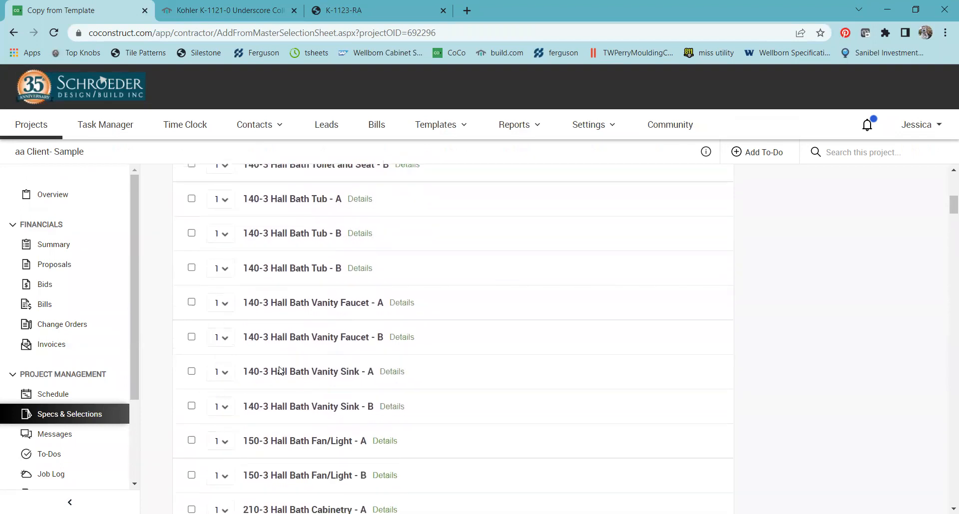
scroll(281, 370, "down", 3)
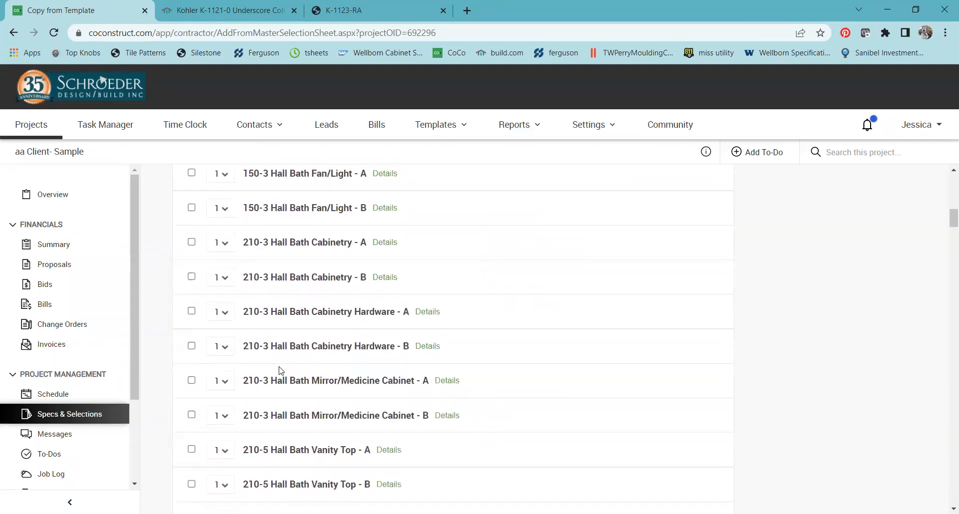
scroll(280, 371, "up", 10)
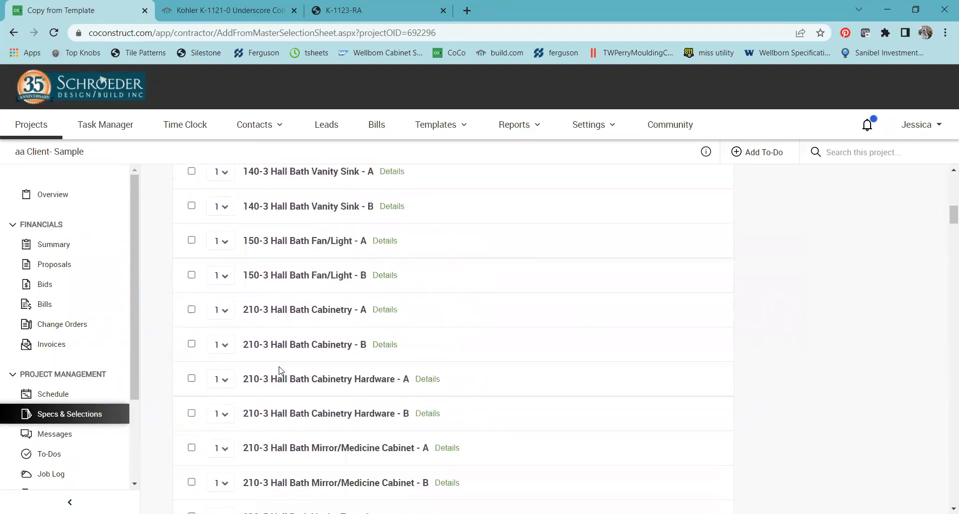
scroll(280, 368, "up", 3)
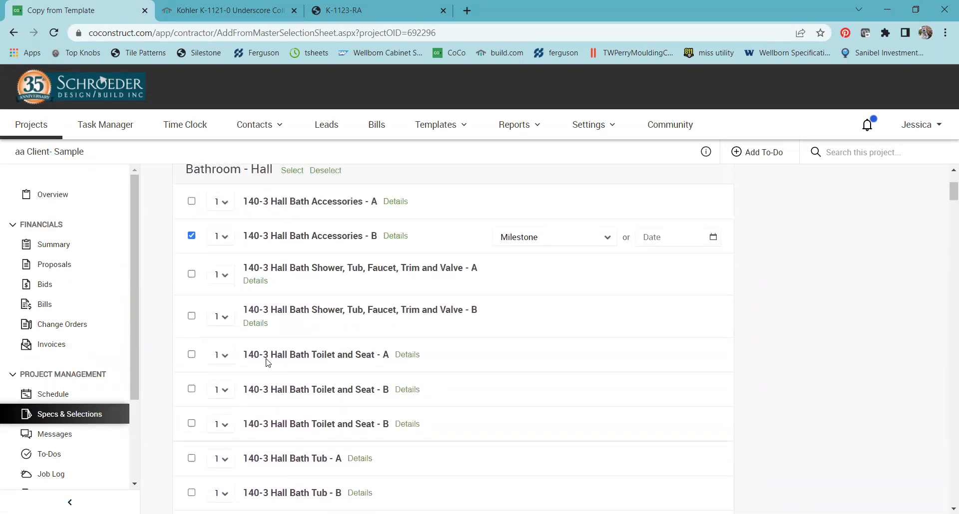
left_click(191, 316)
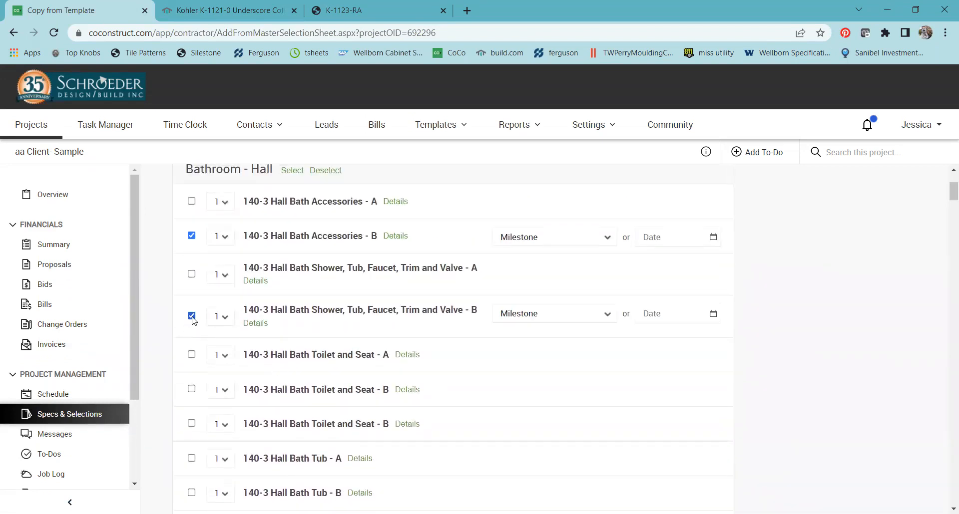
- Examine the option type and trade partner notes of 140-3 Hall Bath Shower, Tub, Faucet, Trim and Valve - B
left_click(256, 325)
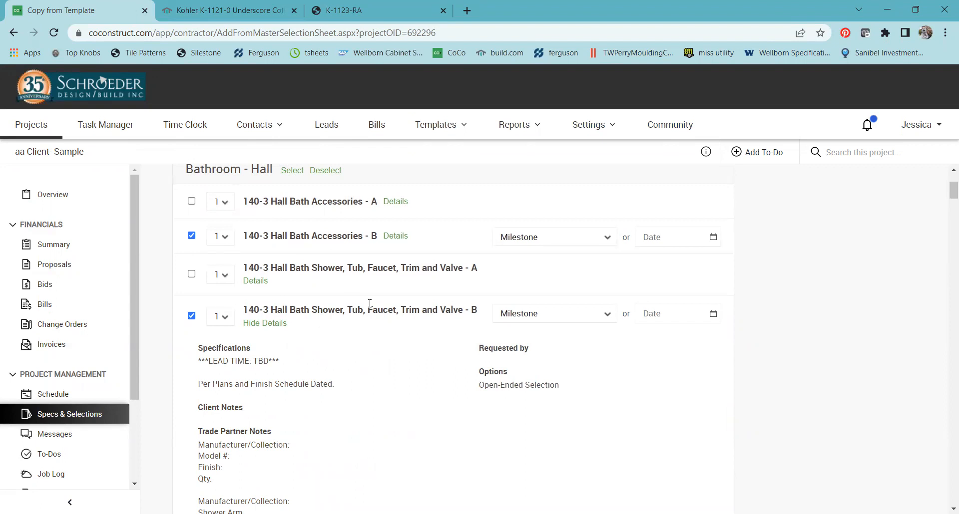
left_click_drag(366, 315, 348, 313)
left_click(254, 364)
scroll(254, 364, "down", 4)
scroll(254, 365, "up", 3)
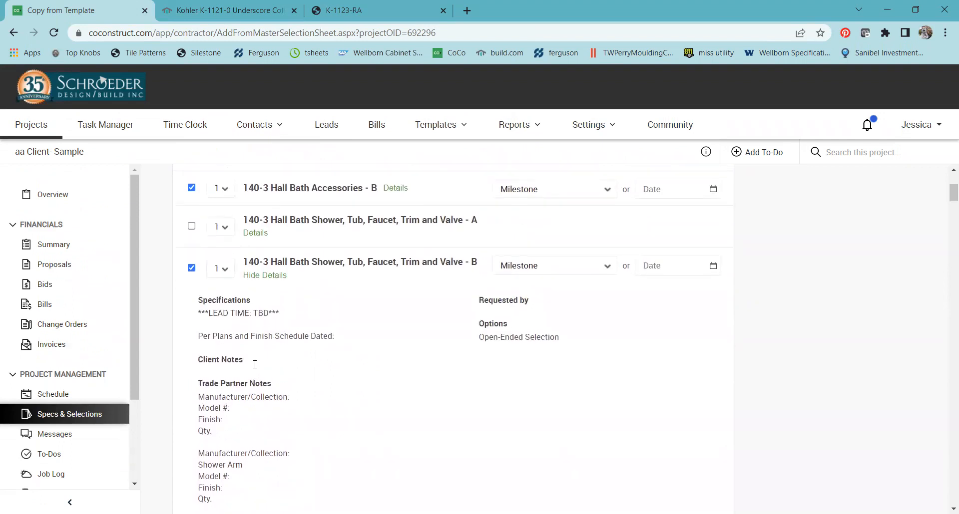
scroll(255, 364, "down", 1)
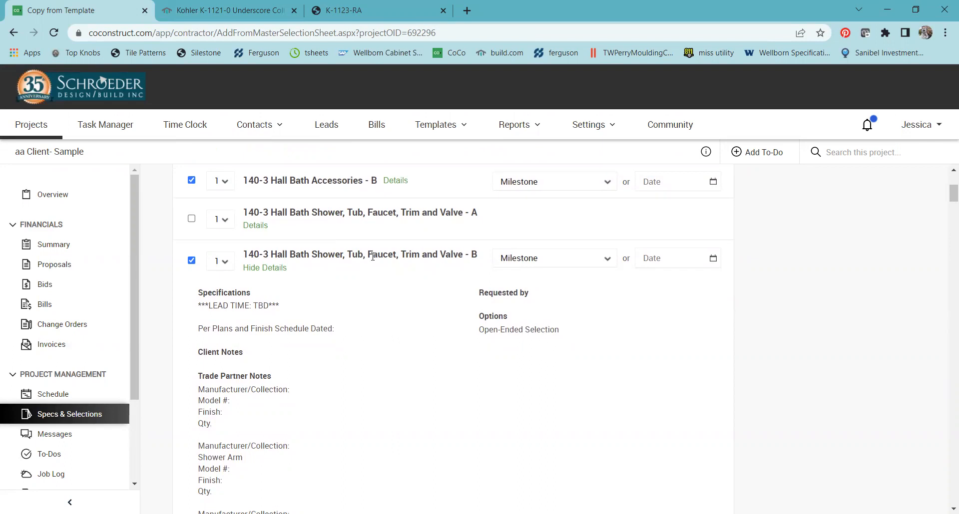
- Mark the first 140-3 Hall Bath Tub - B entry in the template for copying into the project
scroll(260, 308, "down", 6)
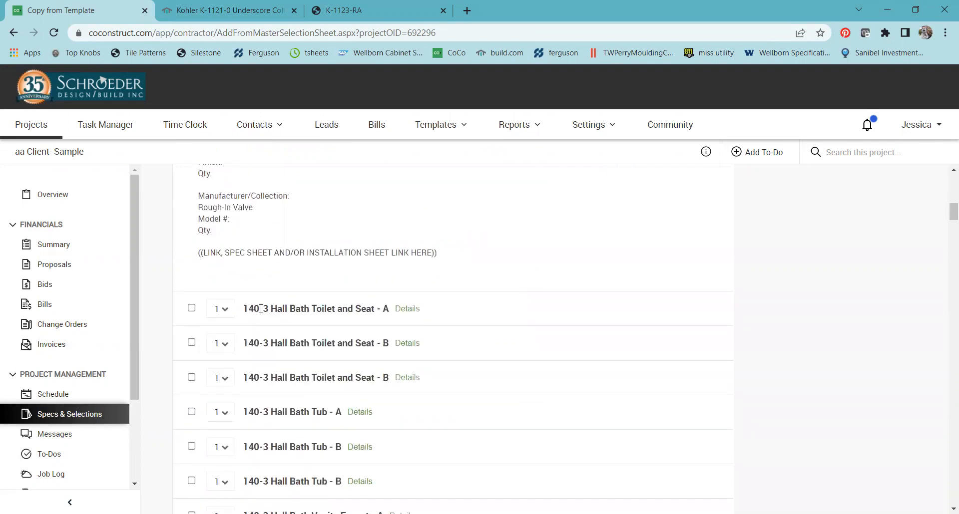
scroll(261, 309, "down", 2)
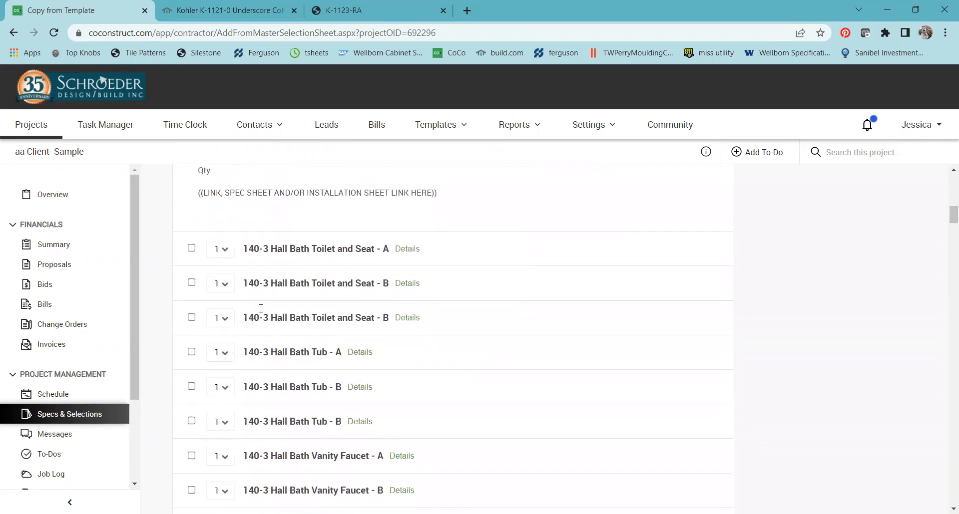
left_click(191, 350)
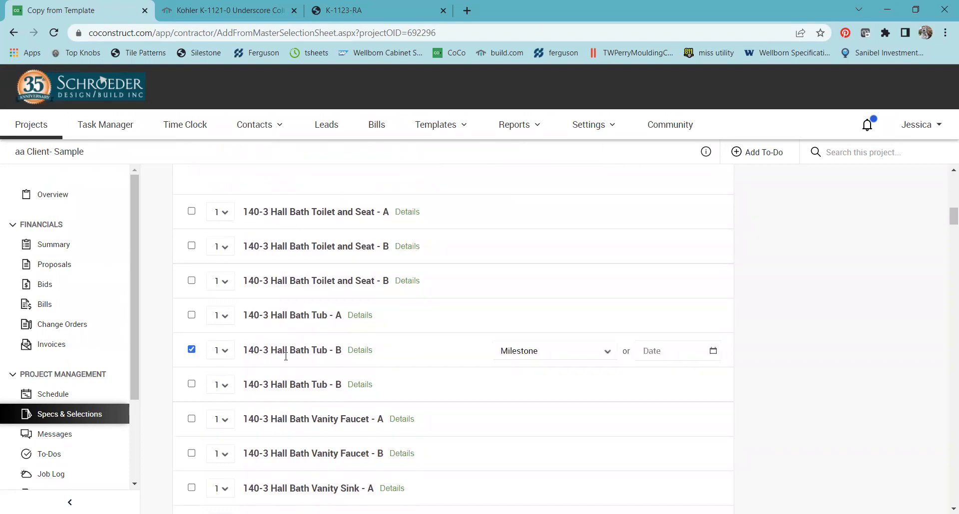
- Compare the template details of the two 140-3 Hall Bath Tub - B entries, and collapse both
left_click(359, 385)
scroll(356, 392, "down", 4)
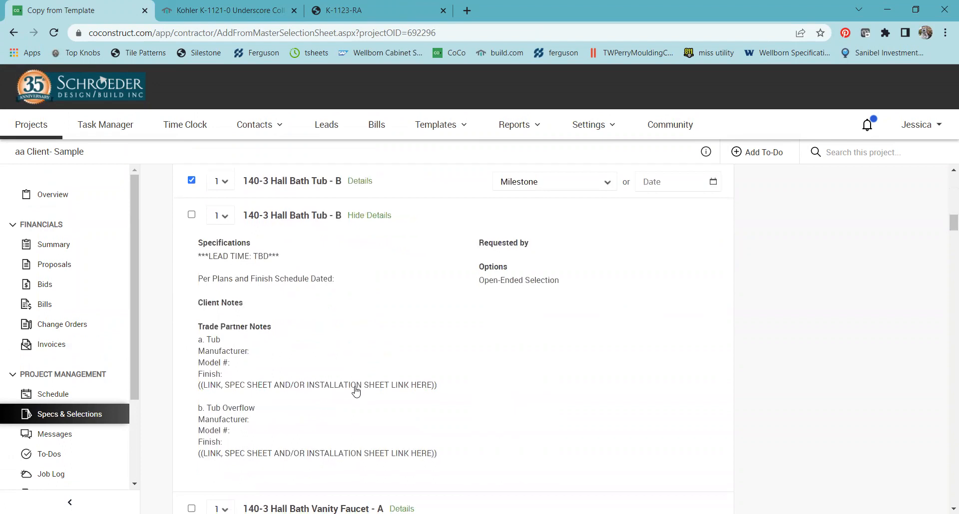
scroll(356, 392, "up", 4)
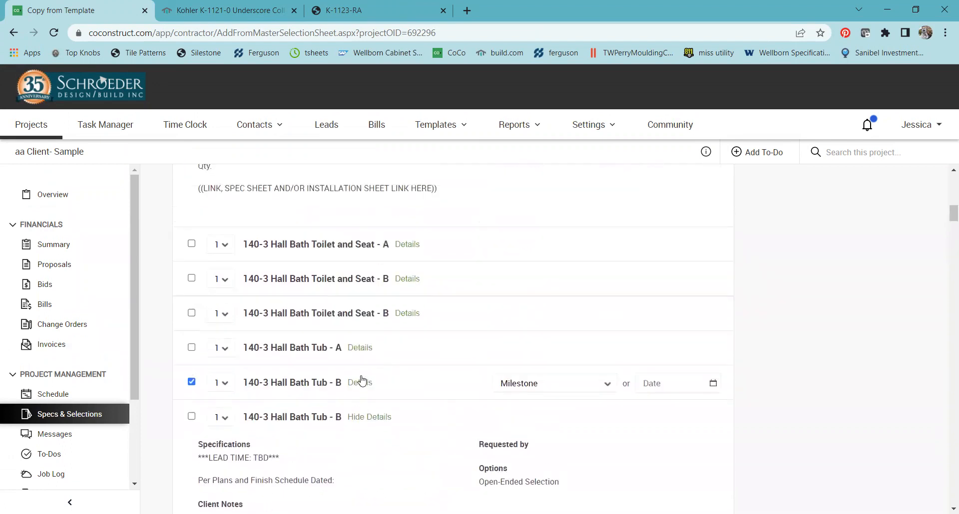
left_click(359, 383)
scroll(356, 387, "down", 4)
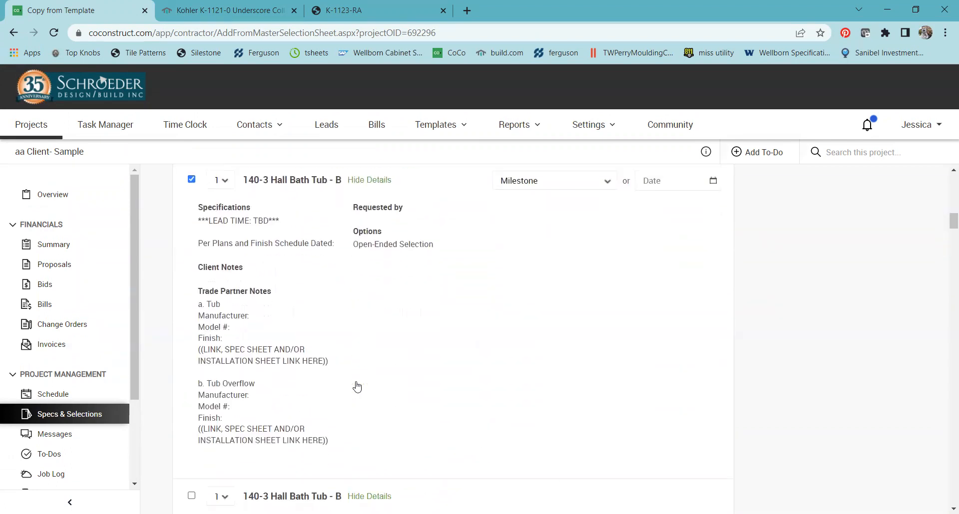
scroll(357, 387, "up", 2)
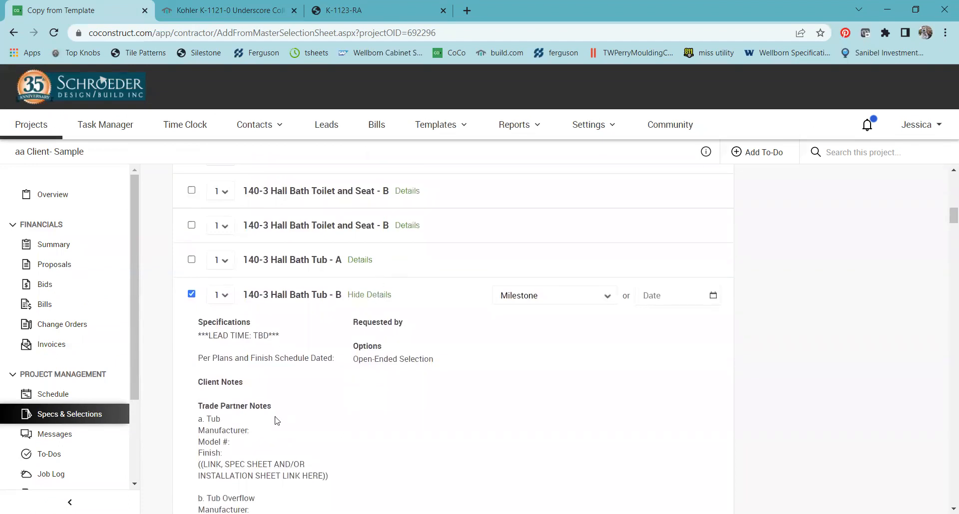
scroll(275, 420, "down", 4)
scroll(275, 420, "down", 2)
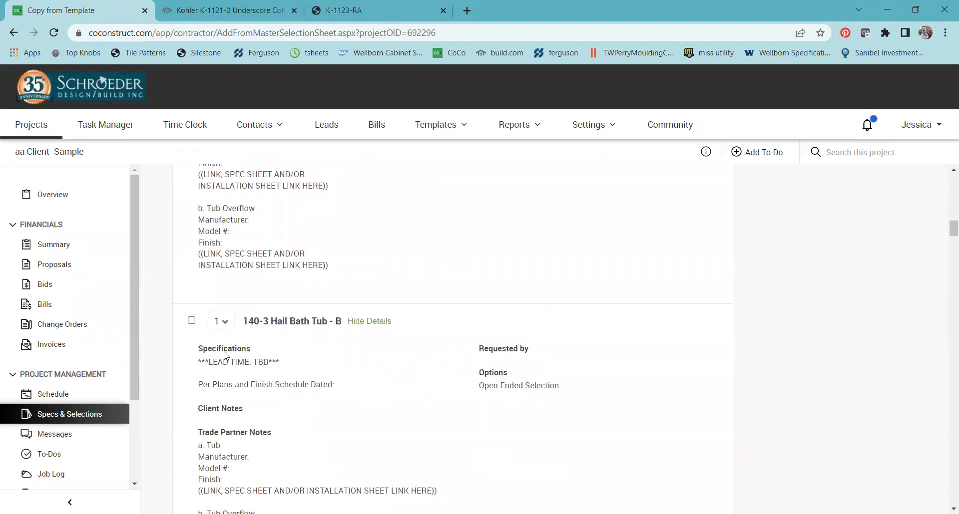
scroll(251, 357, "up", 5)
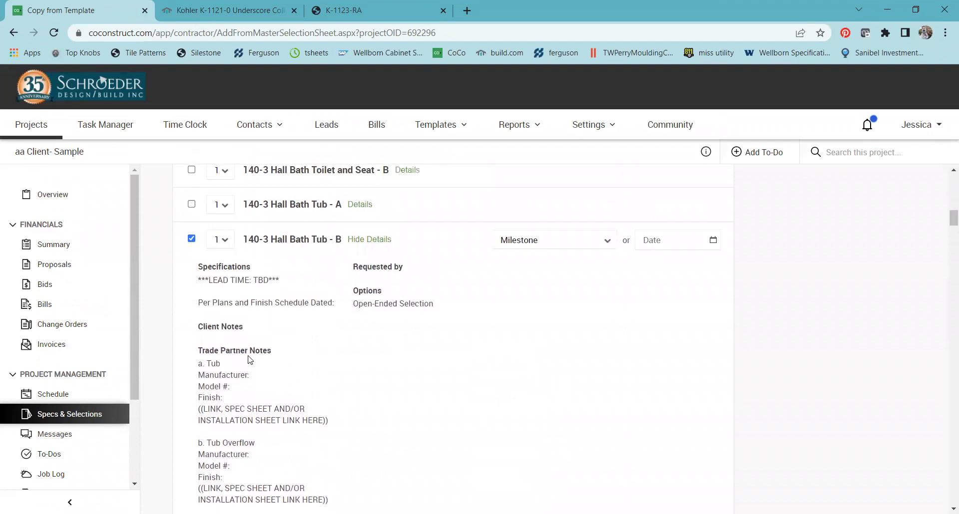
left_click(365, 240)
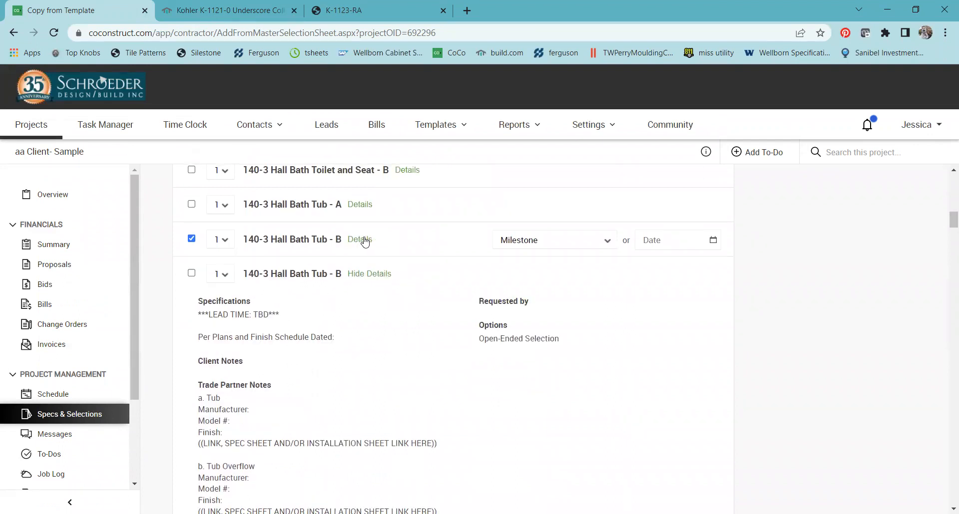
left_click(367, 274)
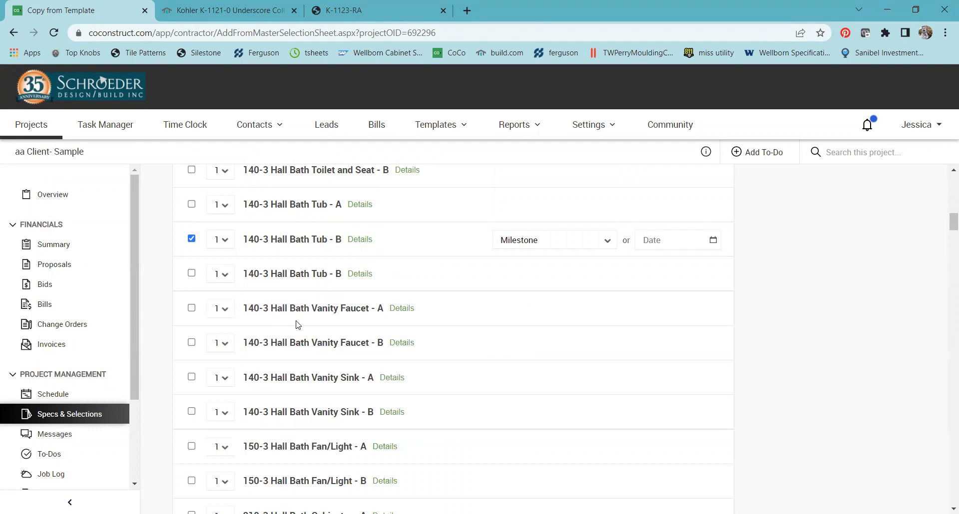
- Examine the template details of 140-3 Hall Bath Vanity Faucet - B, including its trade partner notes, and collapse them
left_click(399, 346)
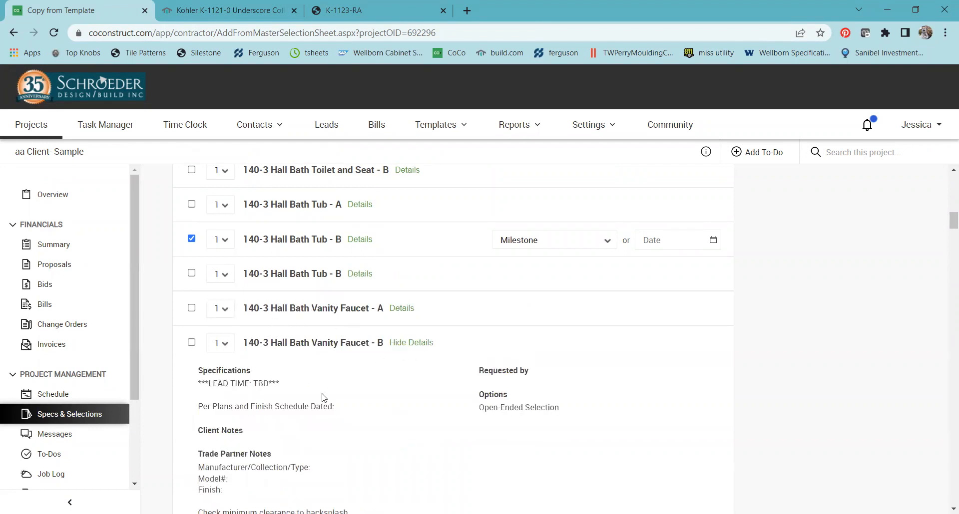
scroll(302, 421, "down", 2)
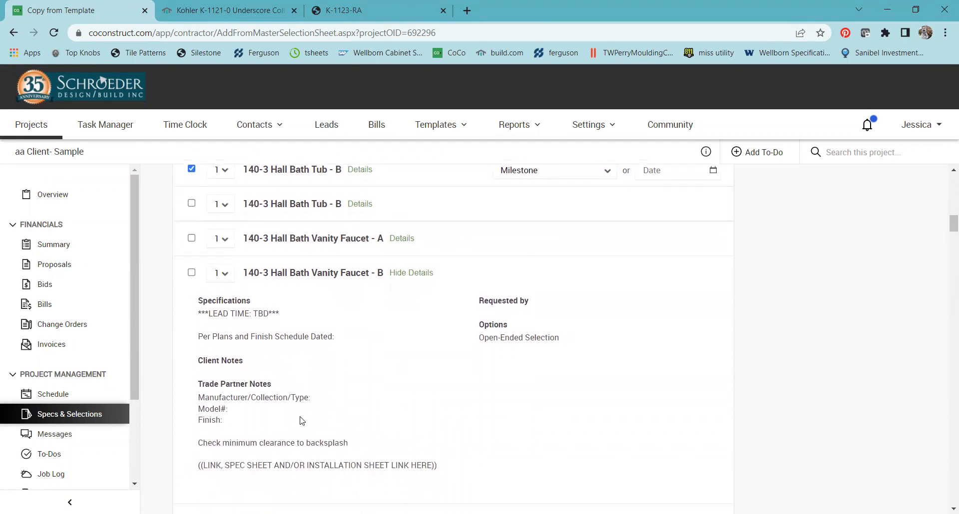
scroll(302, 421, "down", 1)
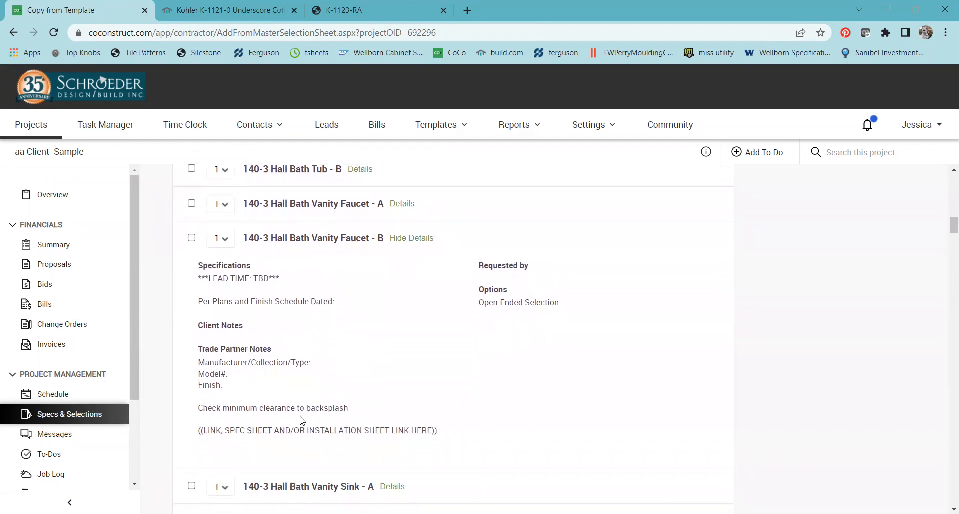
scroll(302, 421, "down", 1)
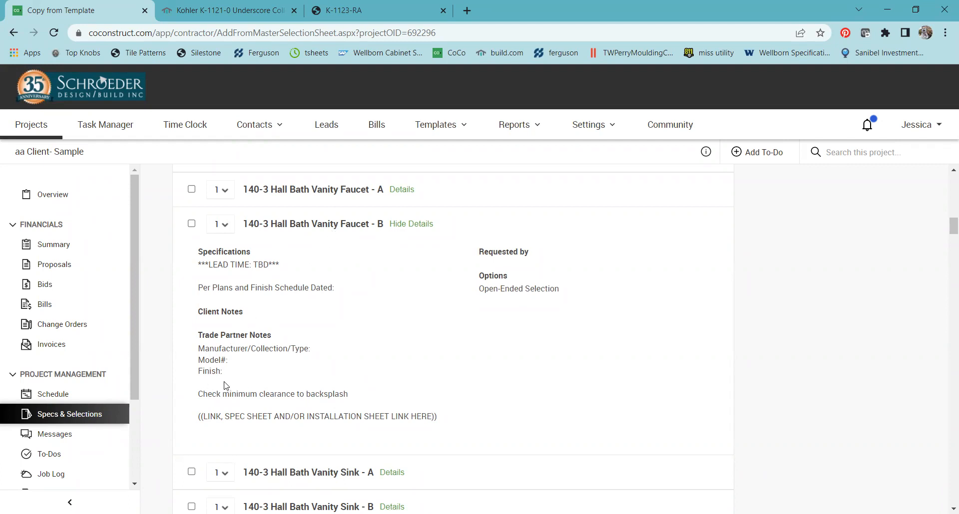
scroll(224, 386, "down", 2)
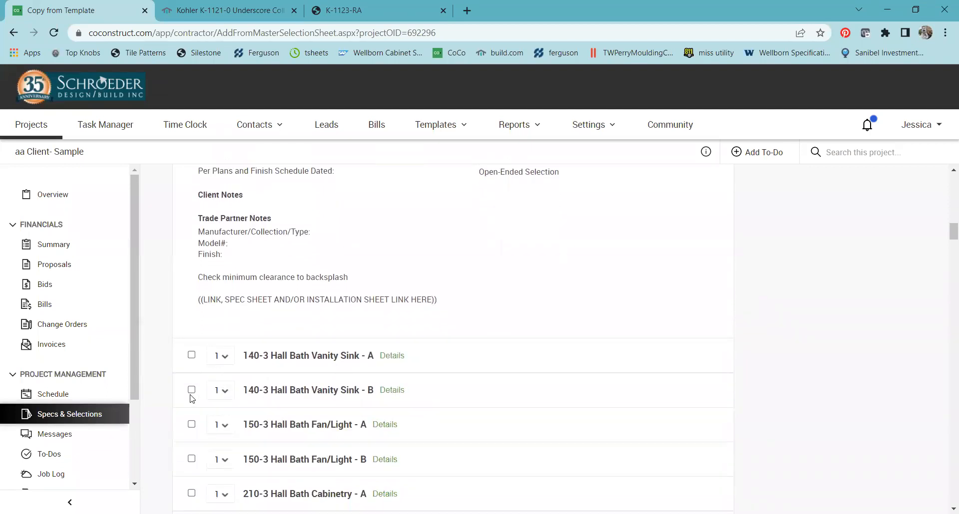
scroll(192, 398, "down", 2)
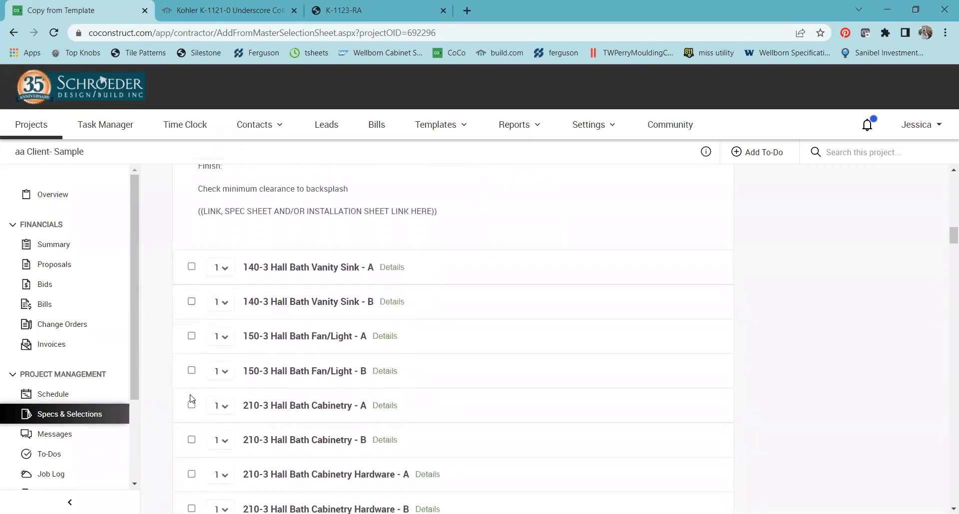
scroll(191, 398, "down", 1)
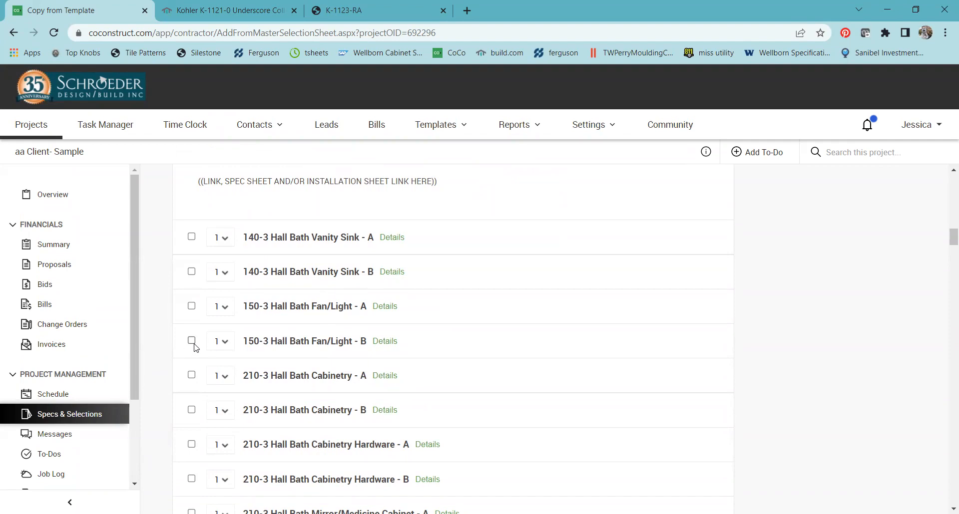
scroll(204, 326, "up", 5)
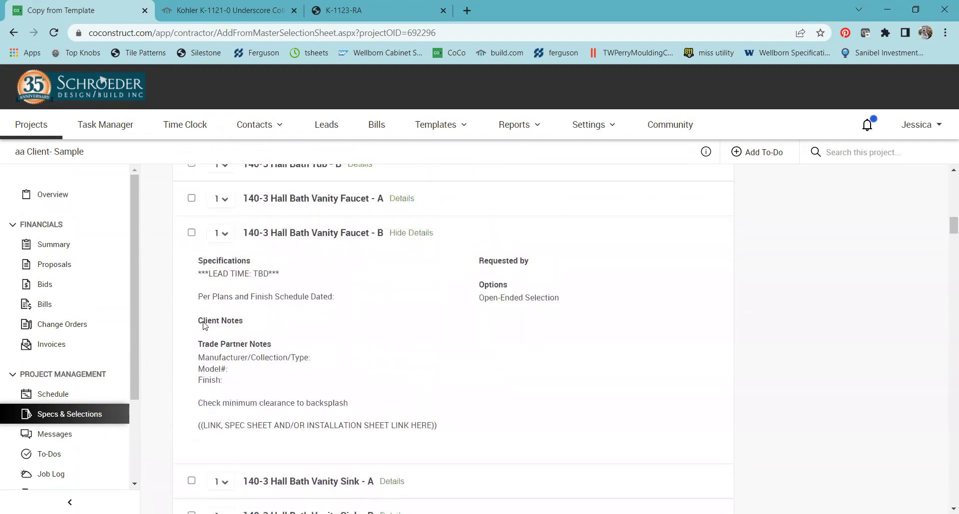
left_click(416, 234)
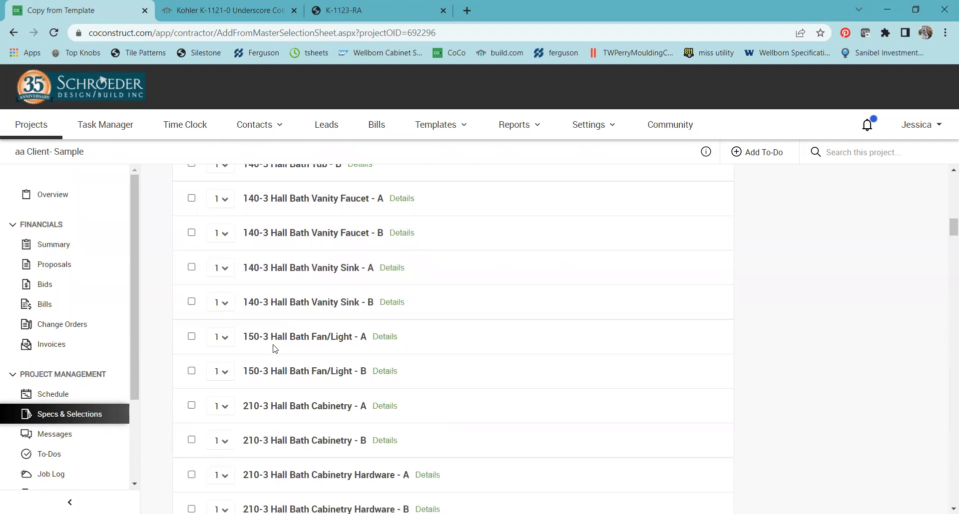
- Examine the template details of 150-3 Hall Bath Fan/Light - B, and browse on to the 160-3 light fixture selections
scroll(275, 348, "down", 1)
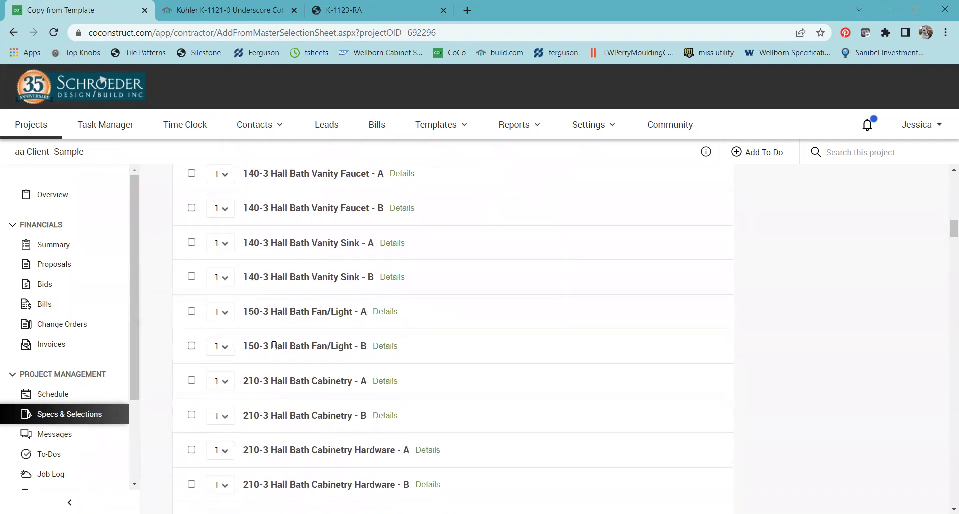
left_click(383, 347)
scroll(299, 397, "down", 3)
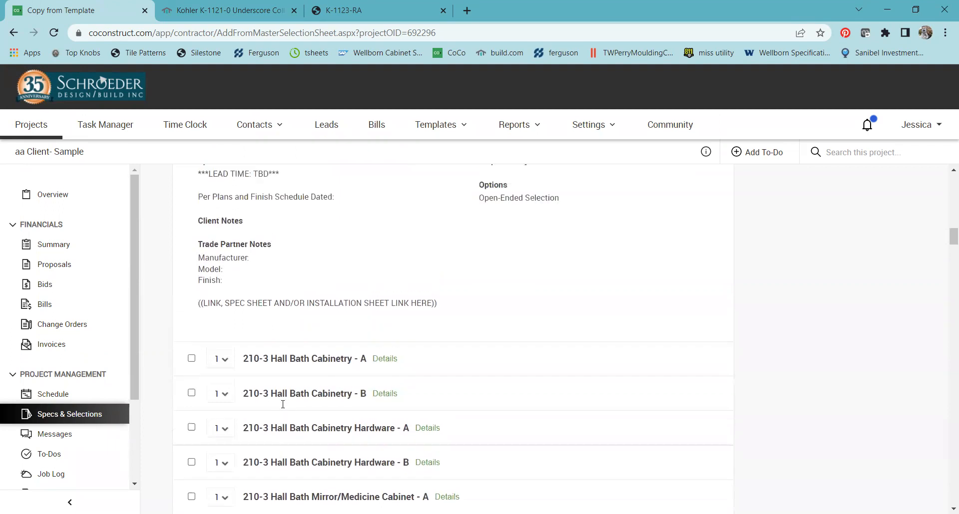
scroll(282, 404, "up", 5)
left_click(394, 373)
scroll(311, 452, "down", 7)
scroll(313, 447, "down", 20)
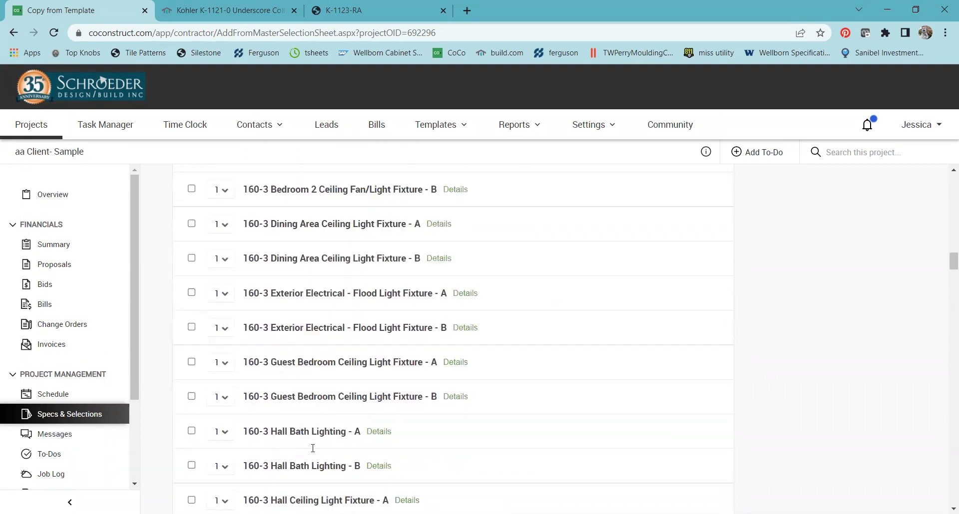
- Examine the template details of 150-3 Powder Room Bathroom Fan, including its specifications and trade partner notes, and collapse them
scroll(313, 448, "down", 20)
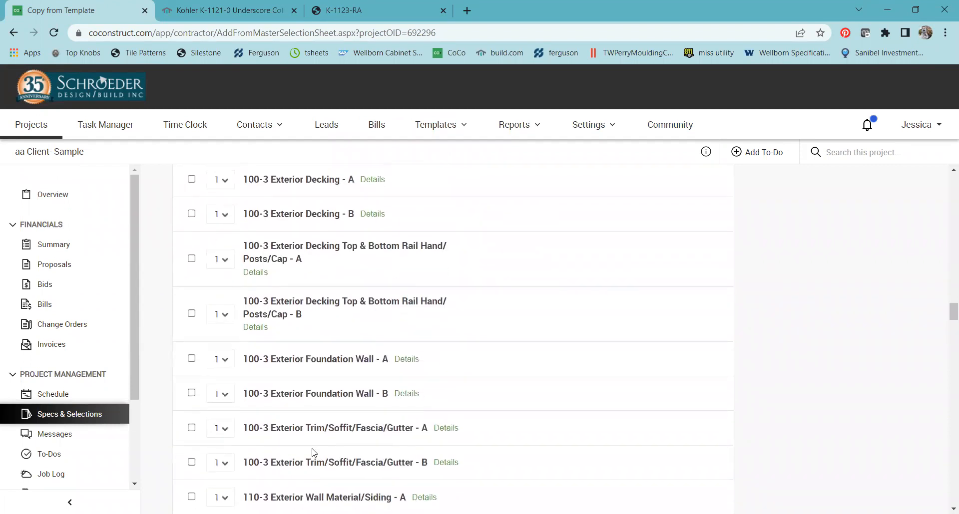
scroll(313, 453, "down", 20)
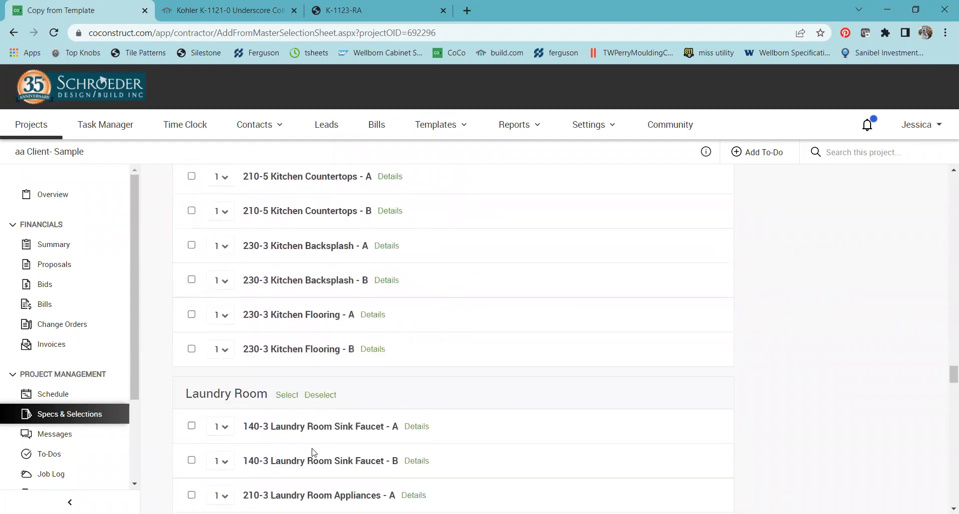
scroll(313, 453, "down", 20)
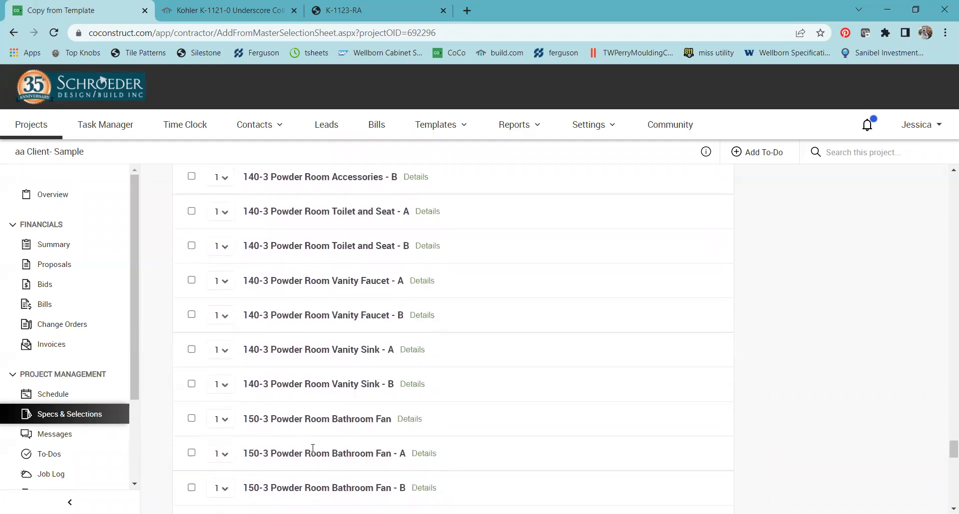
left_click(410, 420)
scroll(412, 427, "down", 2)
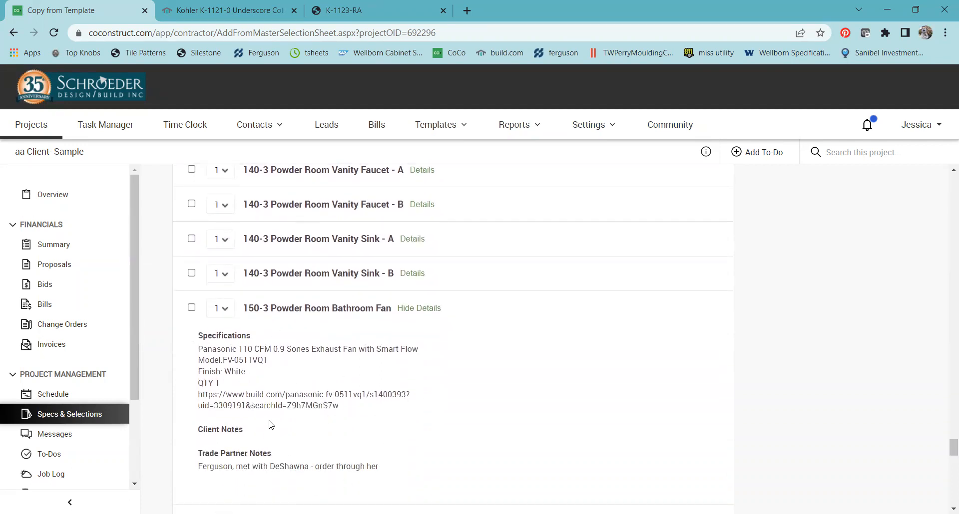
scroll(271, 407, "down", 1)
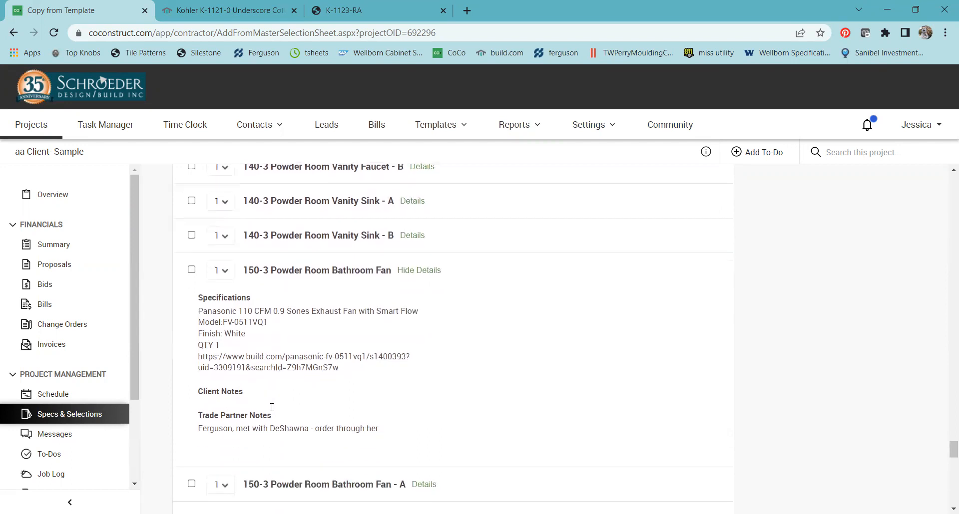
scroll(271, 407, "up", 1)
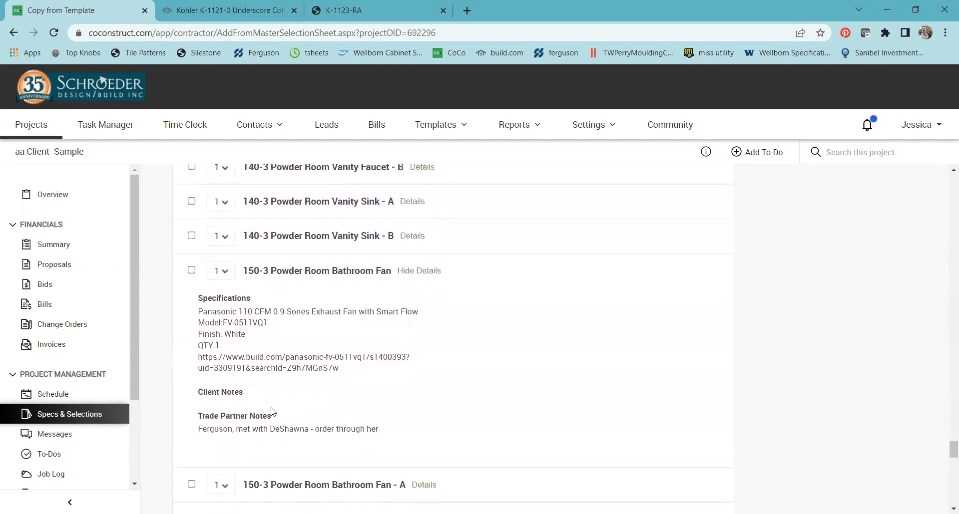
left_click(422, 271)
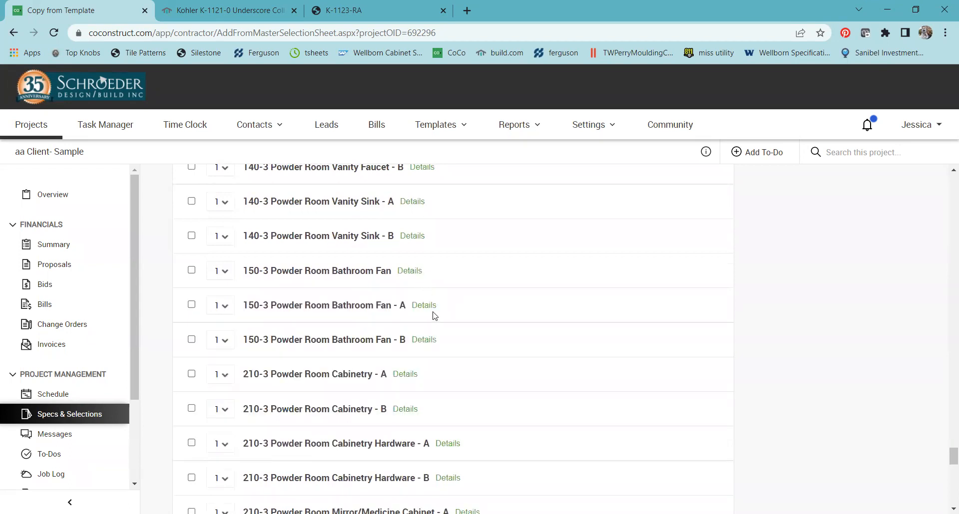
left_click(410, 272)
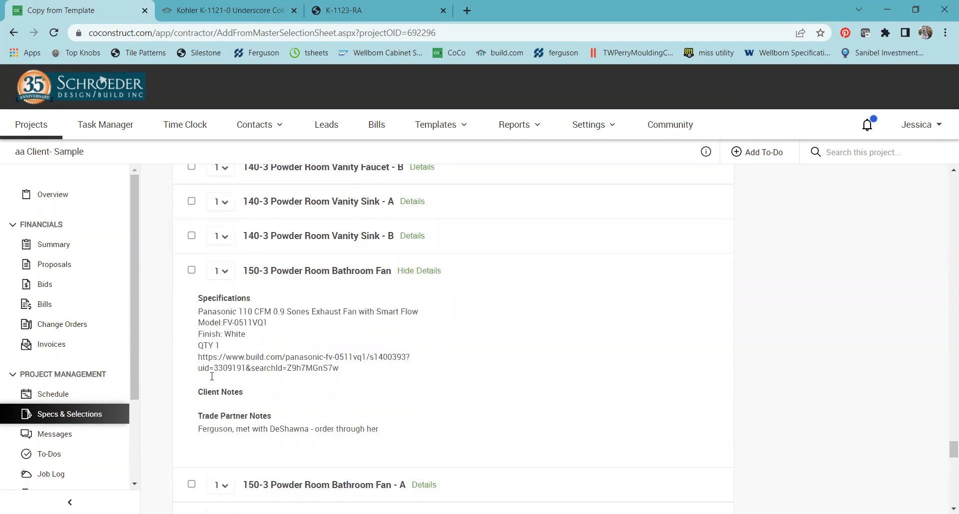
left_click(412, 272)
- Review the template's Master Bath, Laundry Room, Kitchen, Hall Bathroom 1 and Exterior selections, working back to Electrical Fixtures
scroll(306, 316, "up", 8)
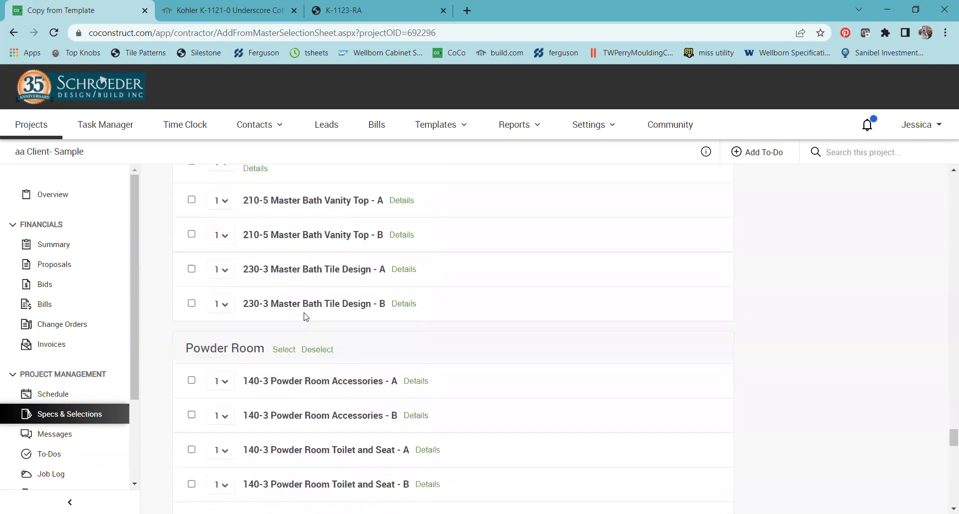
scroll(306, 315, "up", 10)
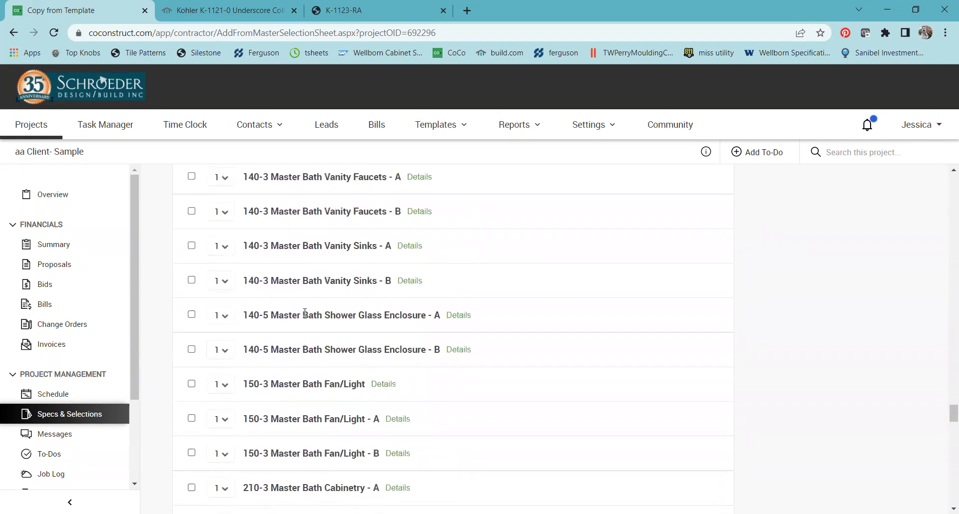
scroll(304, 312, "up", 3)
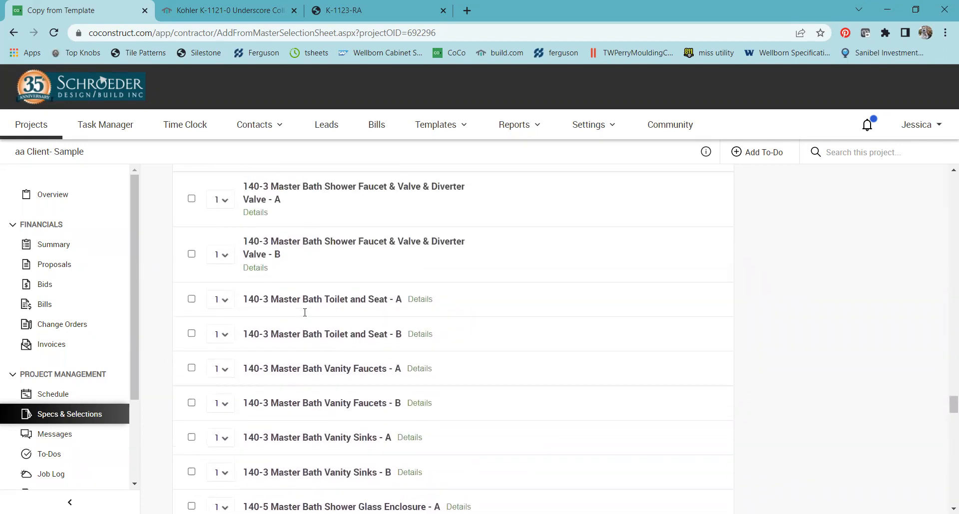
scroll(305, 312, "up", 10)
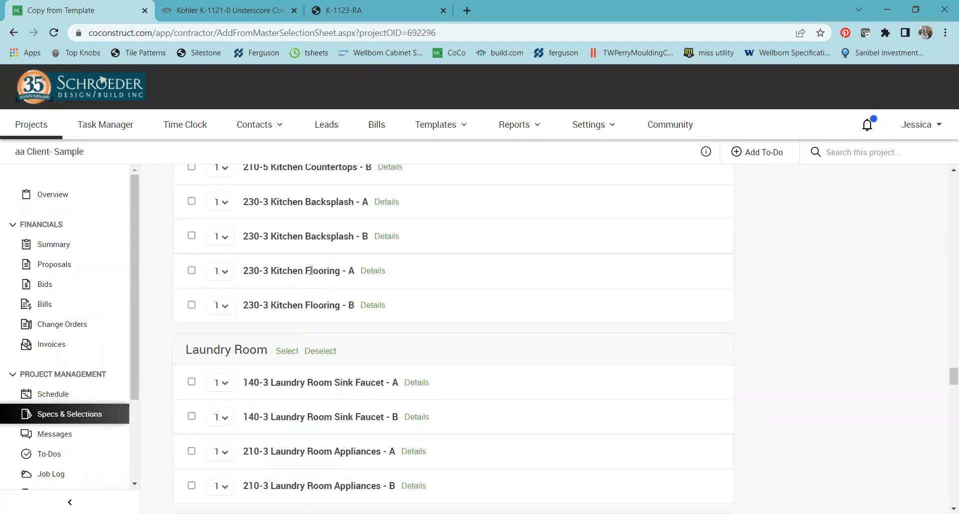
scroll(299, 295, "up", 8)
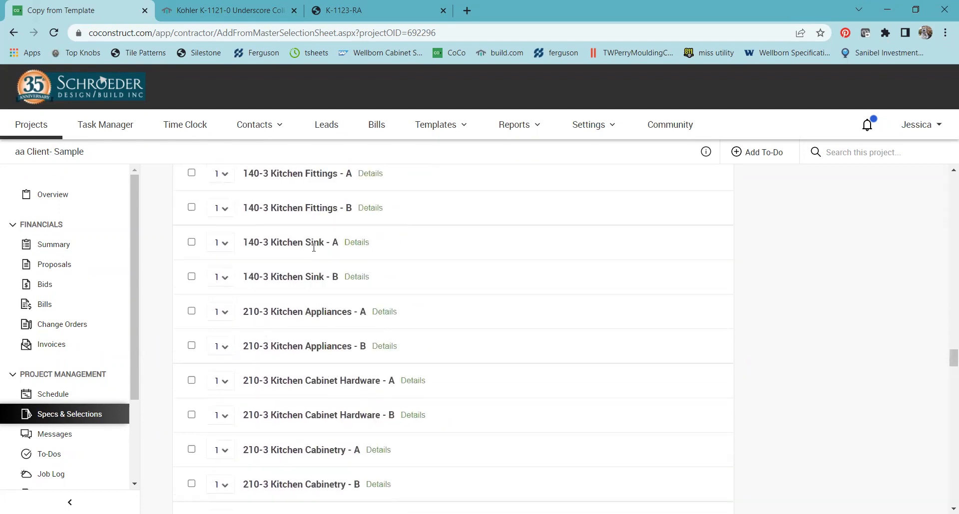
scroll(314, 247, "up", 4)
scroll(313, 250, "up", 4)
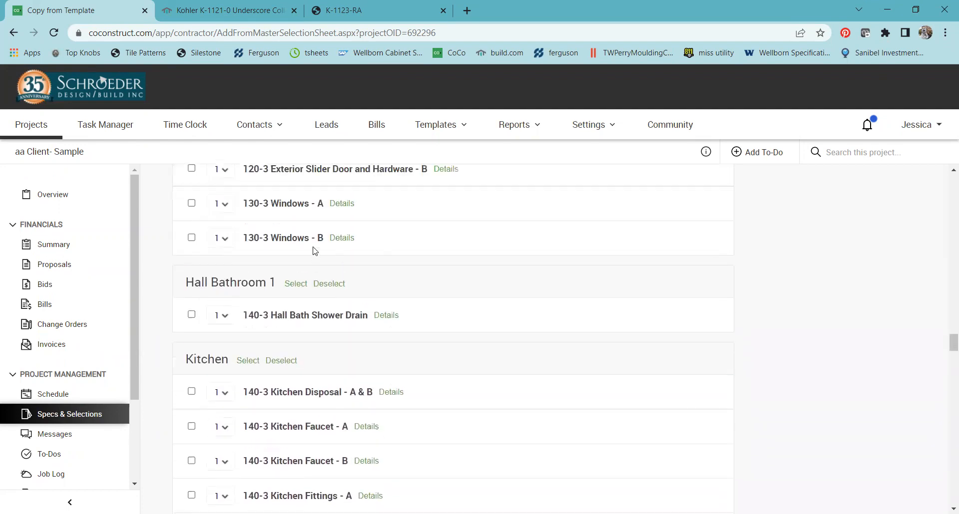
scroll(314, 247, "up", 6)
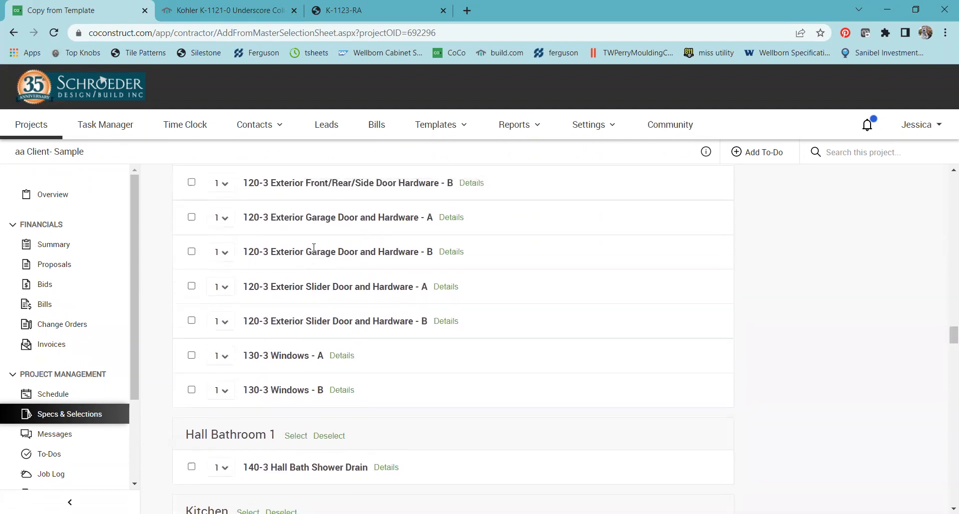
scroll(314, 247, "up", 10)
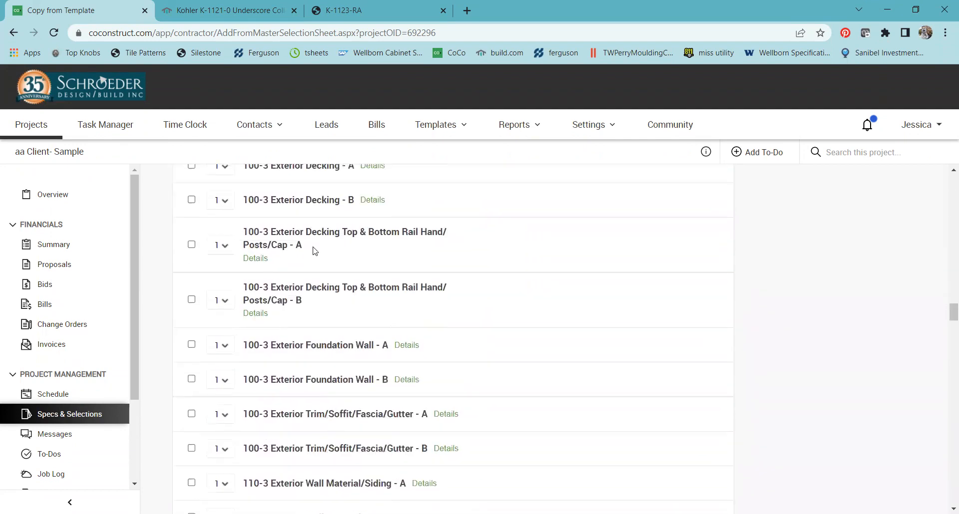
scroll(313, 250, "up", 5)
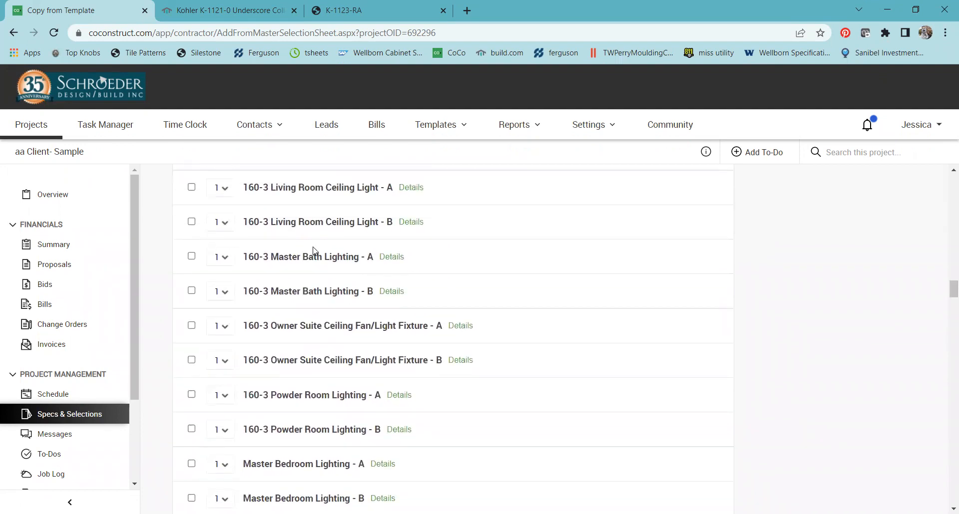
scroll(313, 250, "up", 10)
scroll(315, 250, "up", 6)
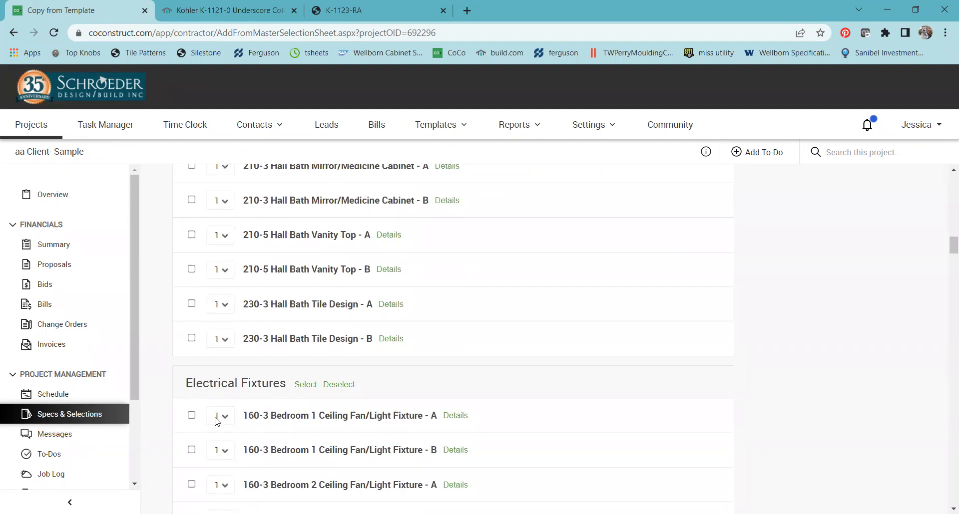
- Examine the Electrical Fixtures selections in the template, from the Bedroom 1 ceiling fixtures through the Master Bedroom Lighting entries
scroll(217, 422, "down", 2)
scroll(218, 422, "down", 1)
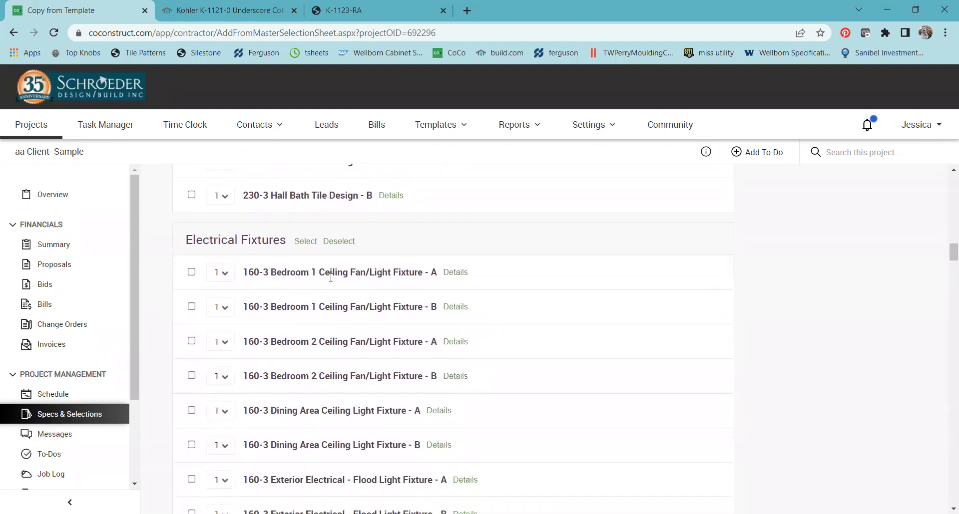
scroll(298, 358, "down", 2)
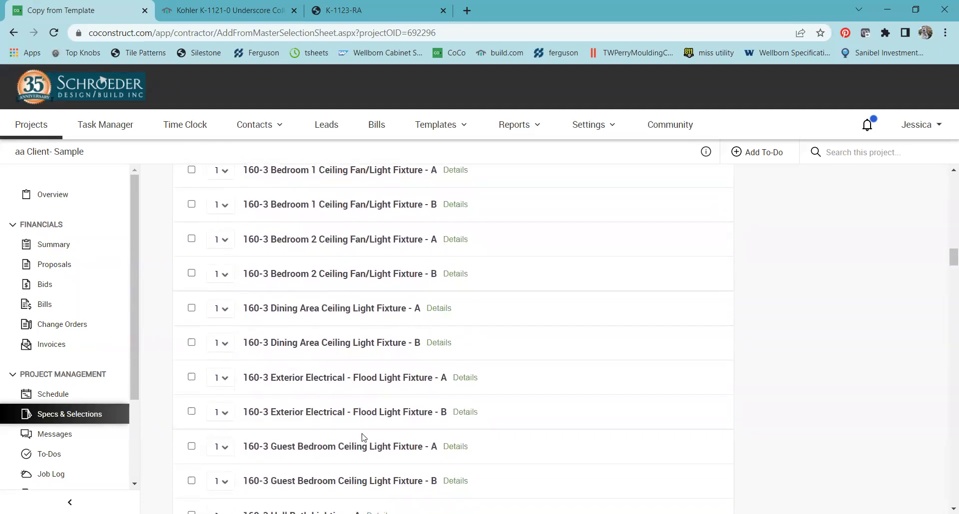
scroll(356, 430, "down", 2)
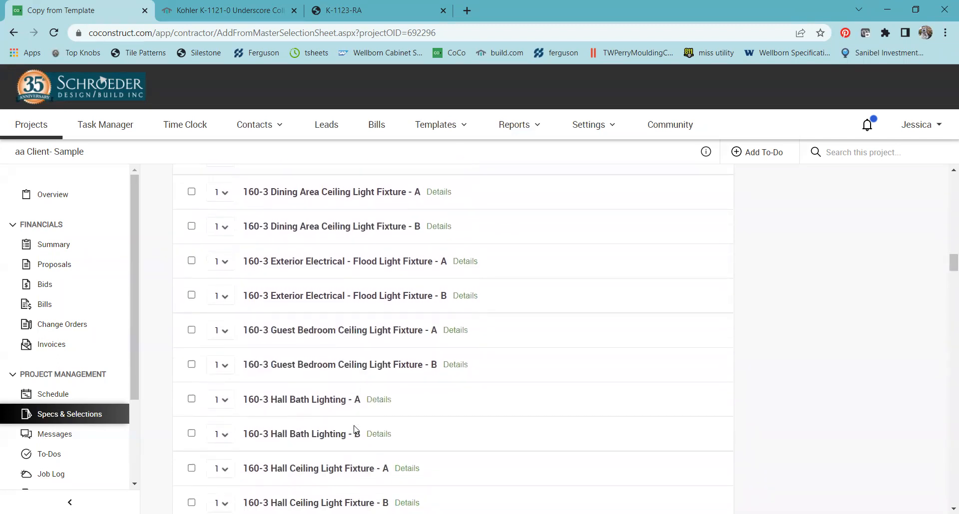
scroll(356, 430, "down", 3)
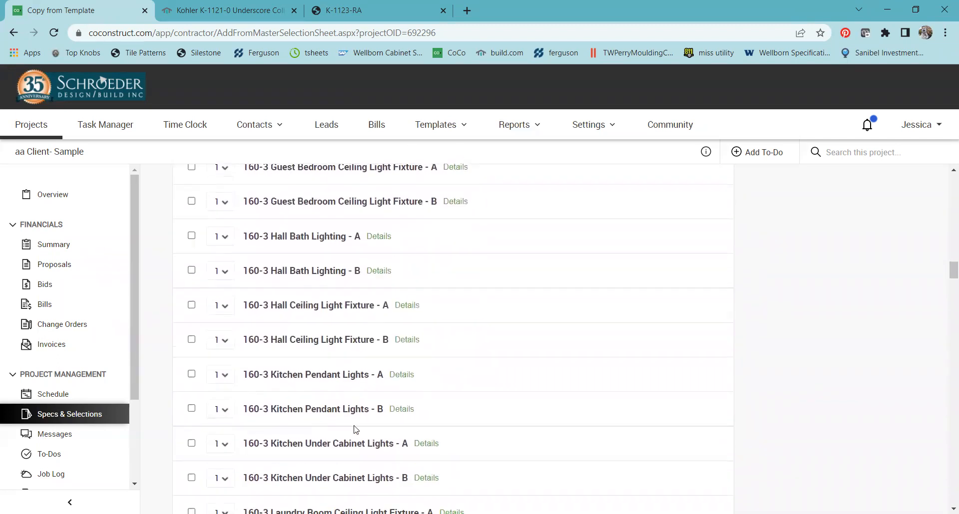
scroll(355, 429, "down", 1)
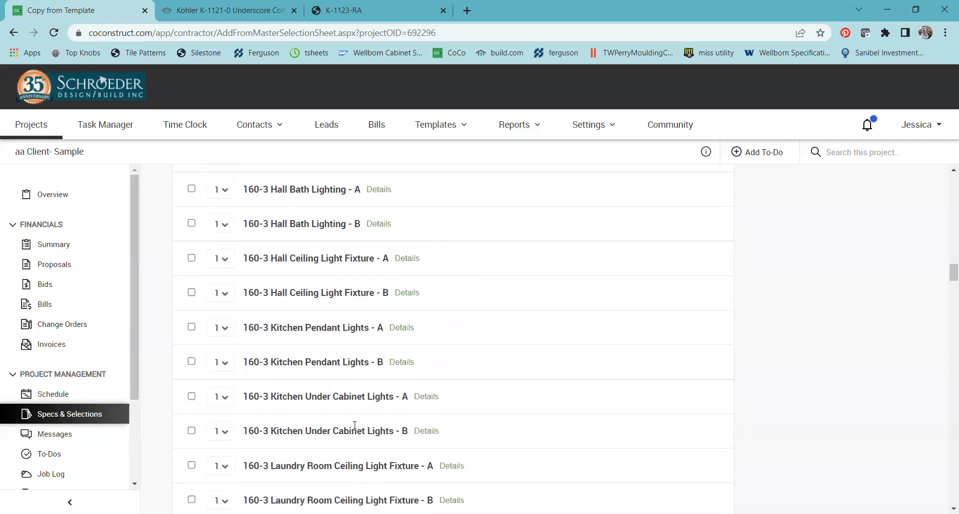
scroll(355, 425, "down", 2)
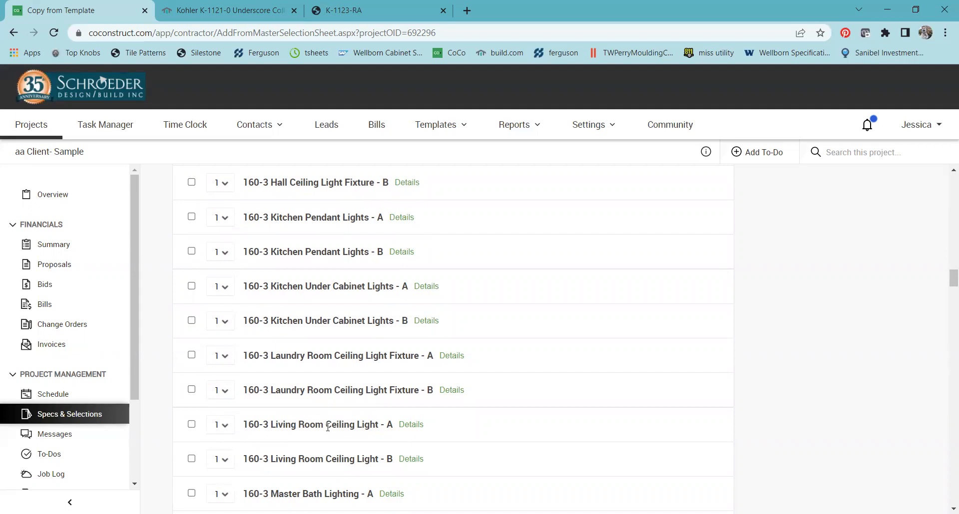
scroll(328, 427, "down", 3)
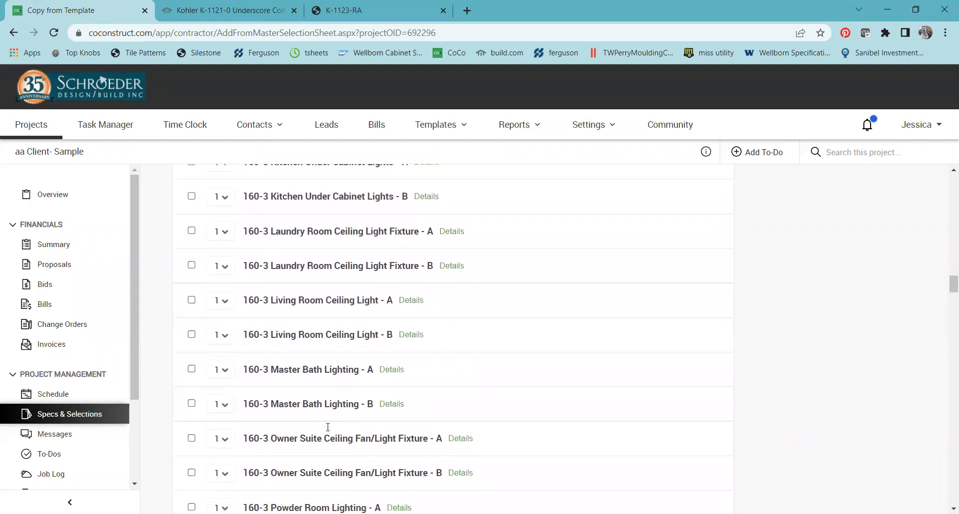
scroll(328, 430, "down", 3)
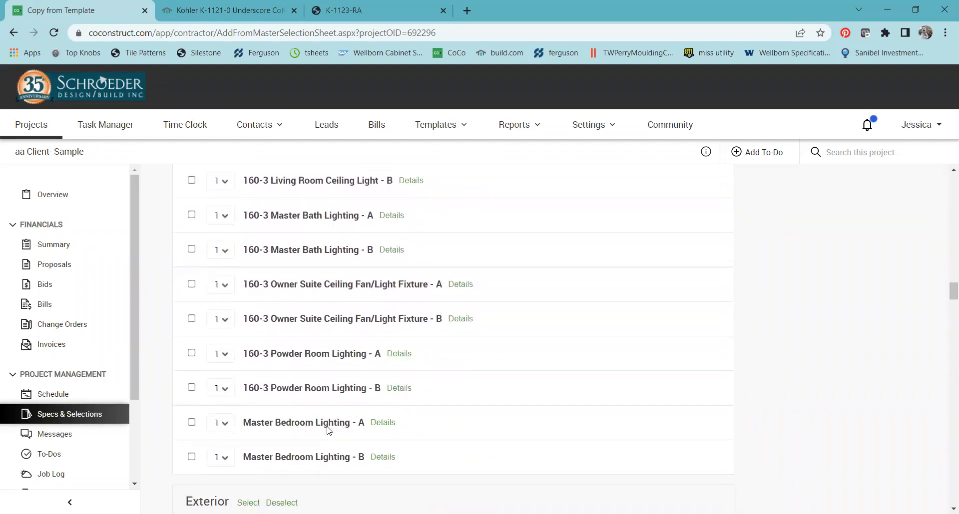
scroll(328, 430, "up", 2)
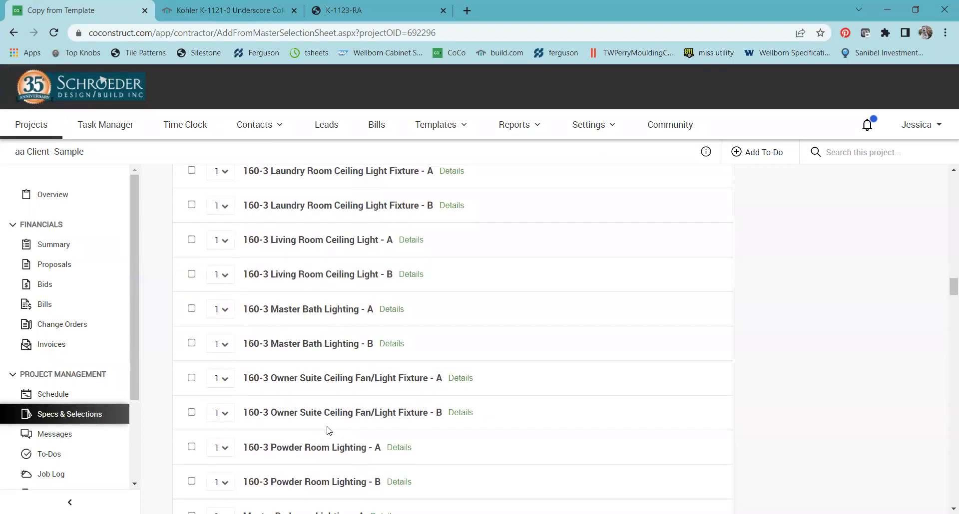
scroll(328, 430, "up", 2)
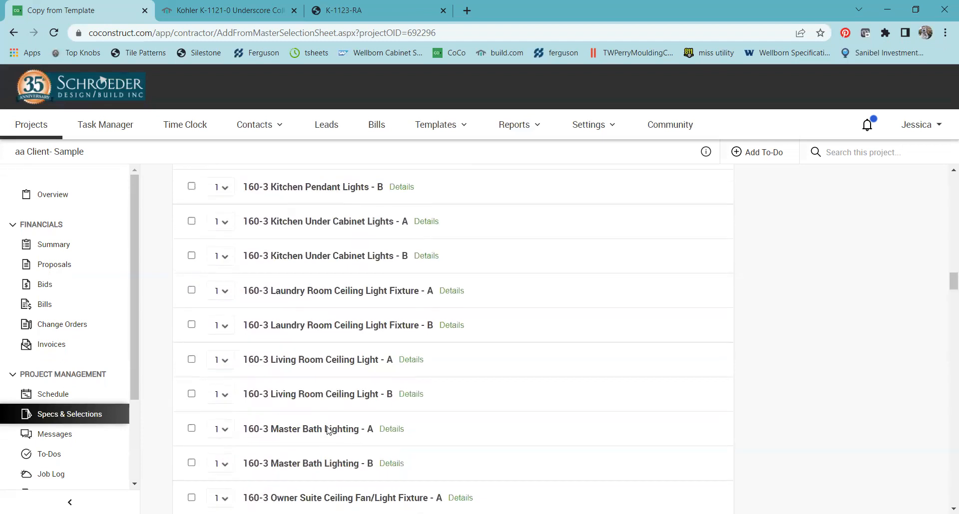
scroll(328, 430, "down", 1)
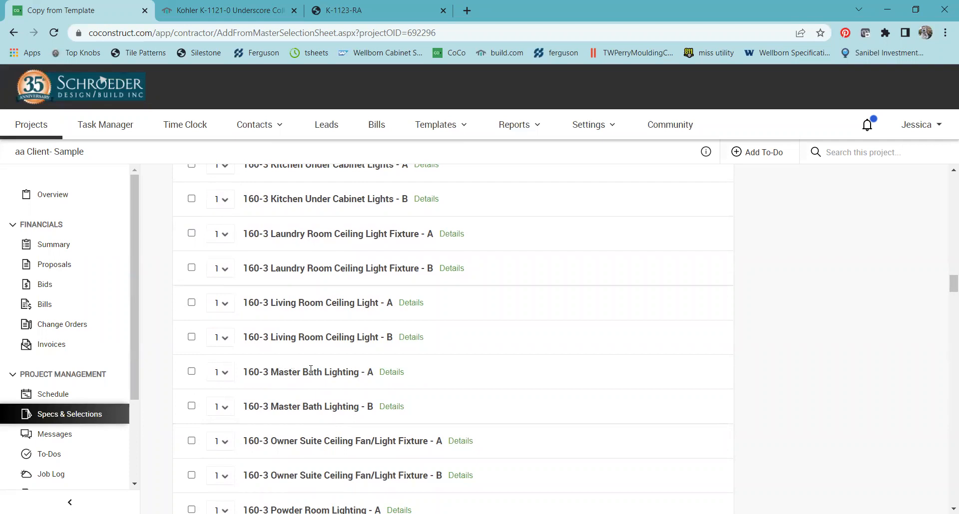
scroll(310, 369, "down", 5)
- Unmark 140-3 Hall Bath Accessories - B and 140-3 Hall Bath Shower, Tub, Faucet, Trim and Valve - B, and collapse the latter's details
scroll(310, 369, "up", 20)
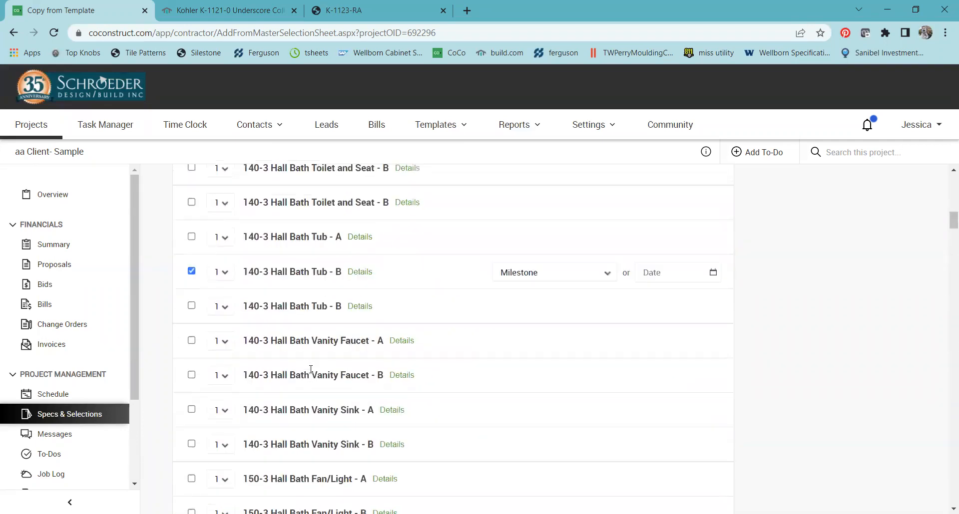
scroll(311, 370, "up", 10)
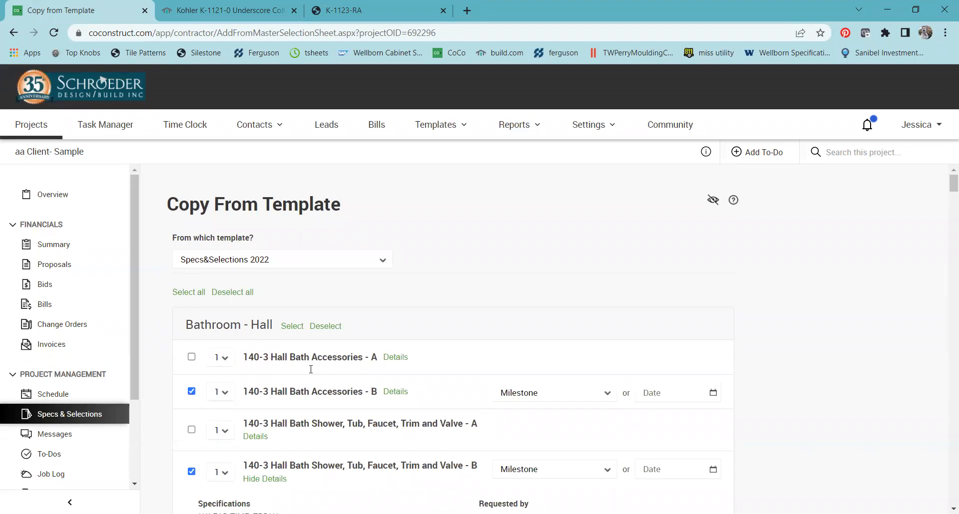
left_click(192, 393)
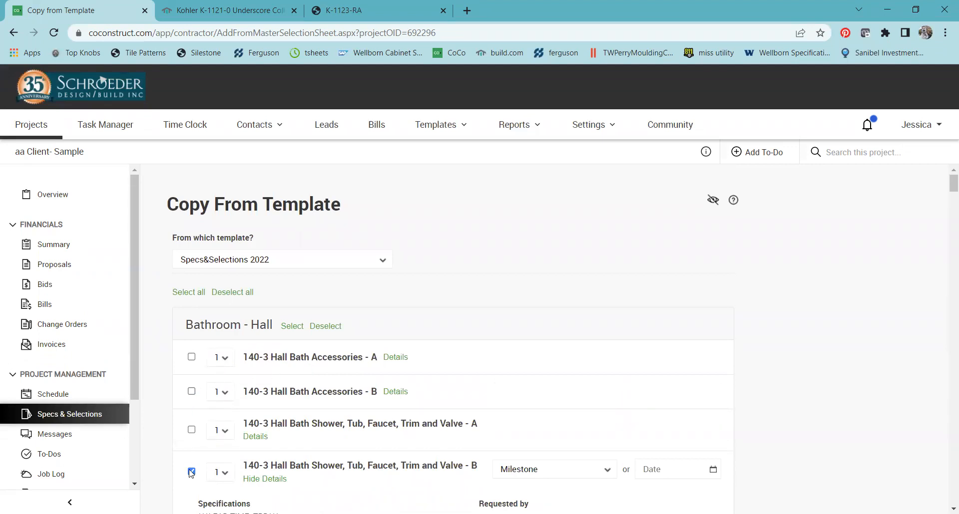
left_click(191, 472)
scroll(192, 472, "down", 2)
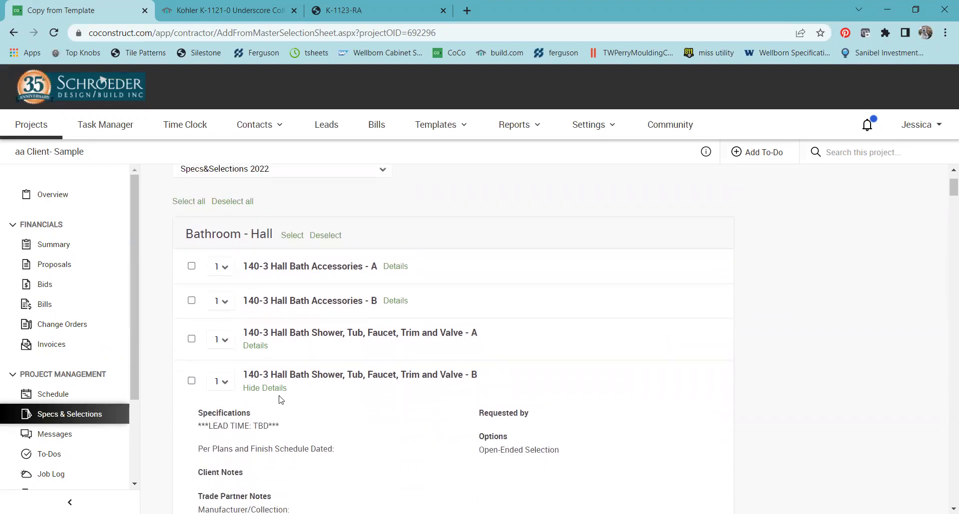
left_click(274, 390)
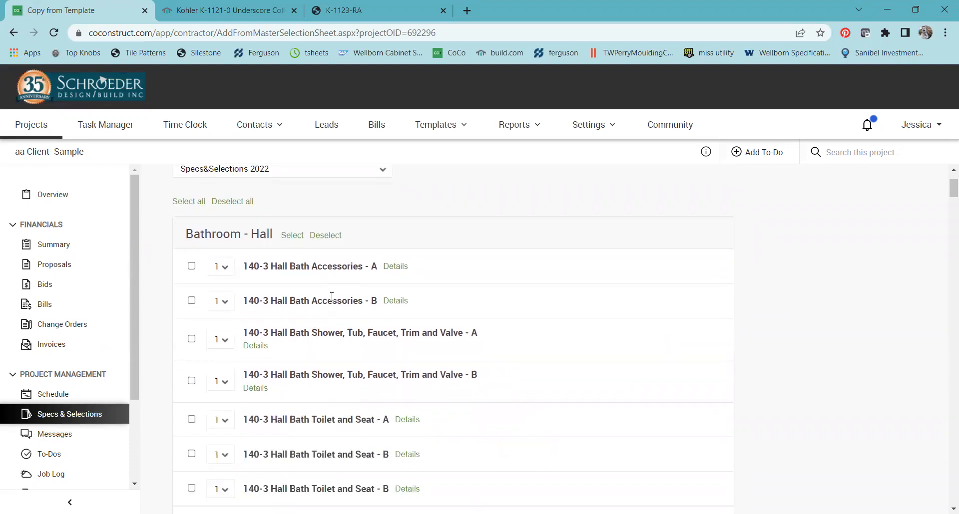
- Open the choice of source templates for copying selections into the project
scroll(333, 294, "up", 2)
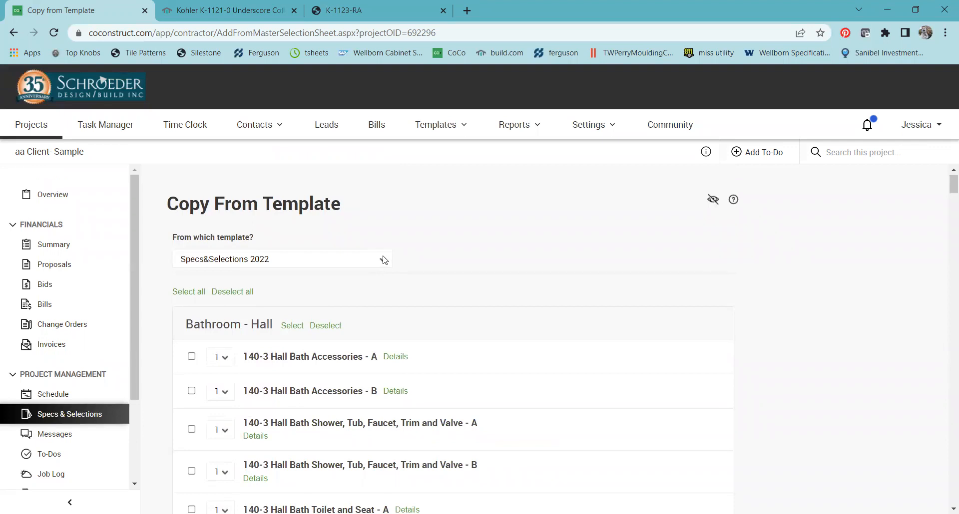
left_click(384, 260)
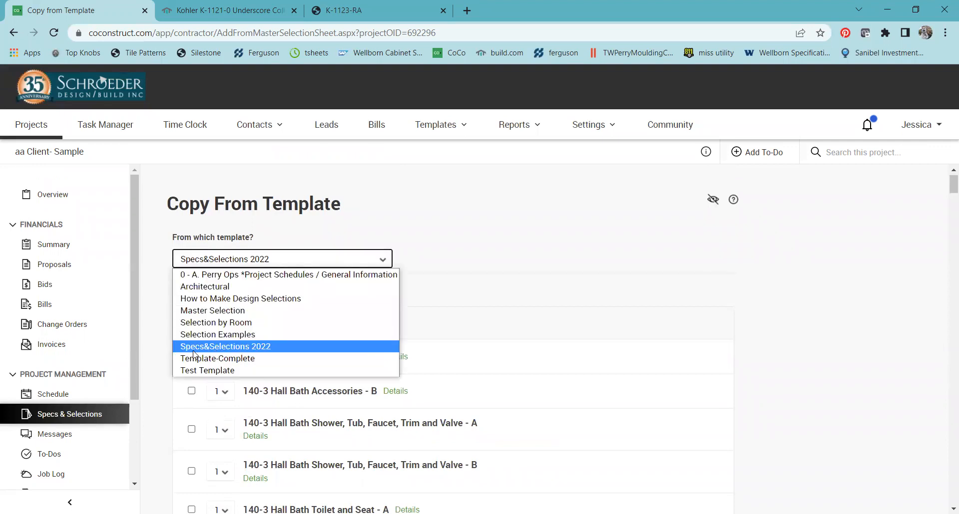